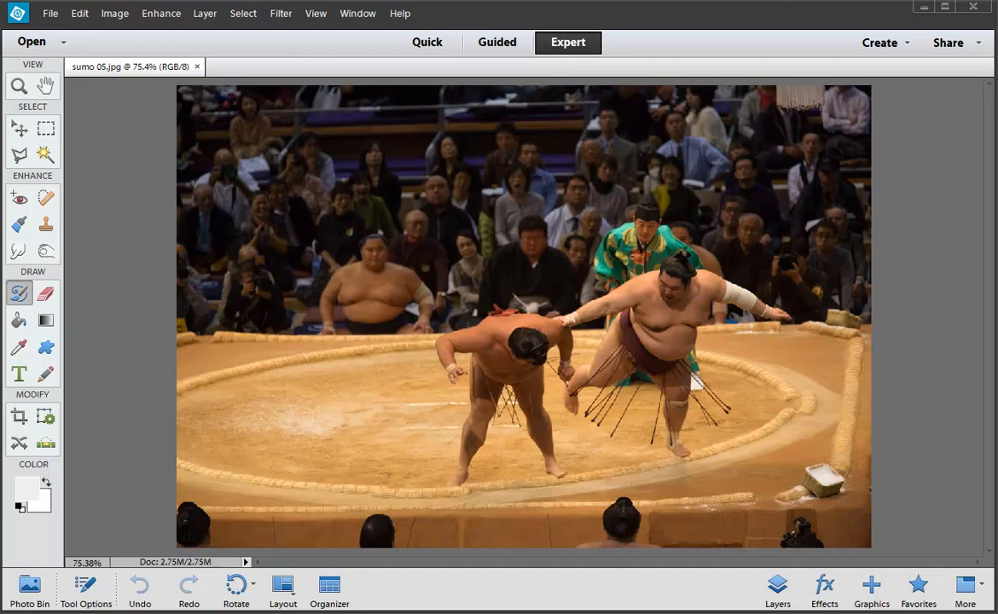
# Step: Open the Levels adjustment for the sumo photo and try its automatic correction, resetting and reapplying it
pyautogui.click(162, 14)
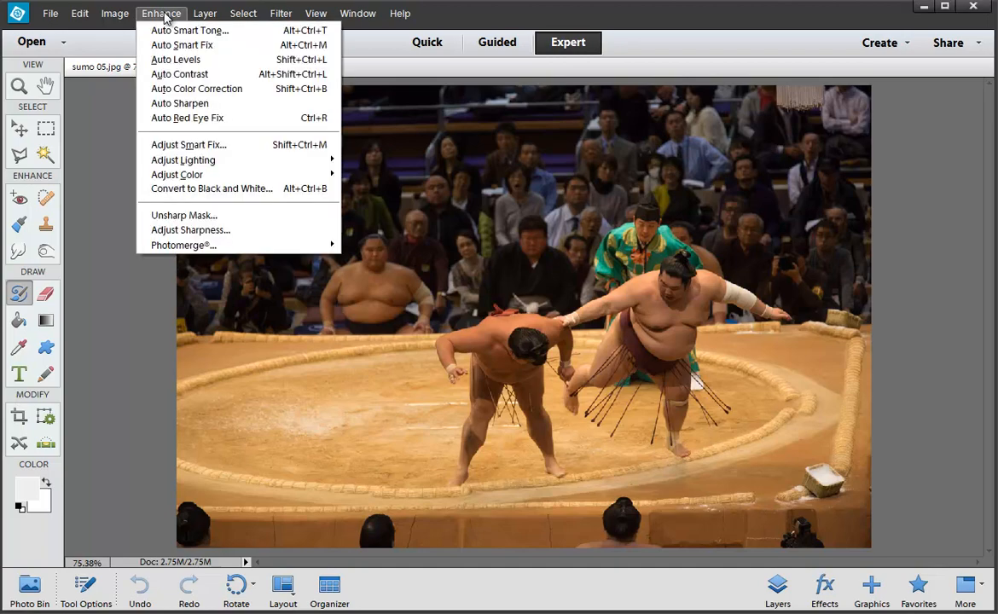
pyautogui.moveTo(193, 166)
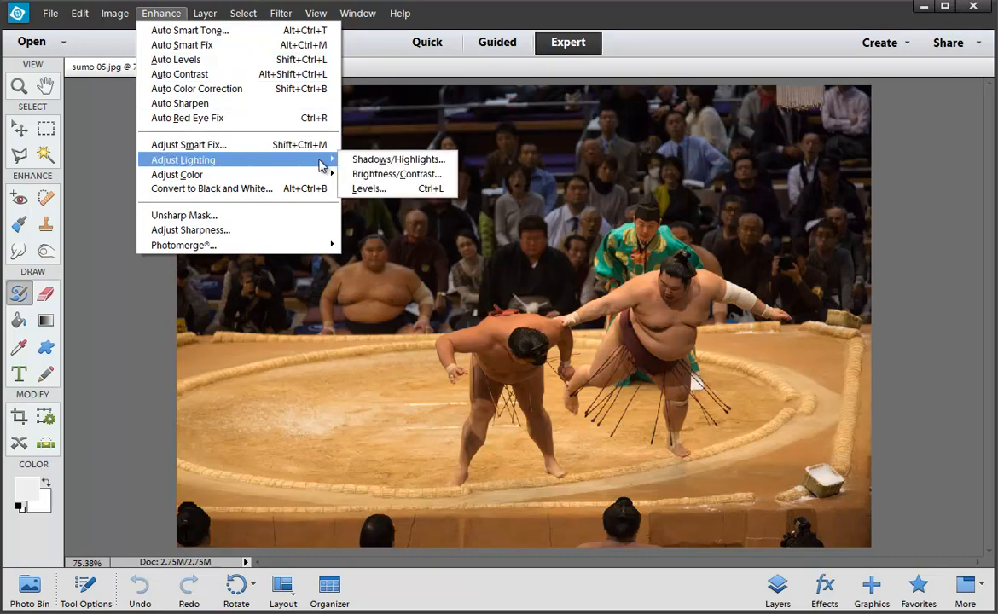
pyautogui.click(378, 189)
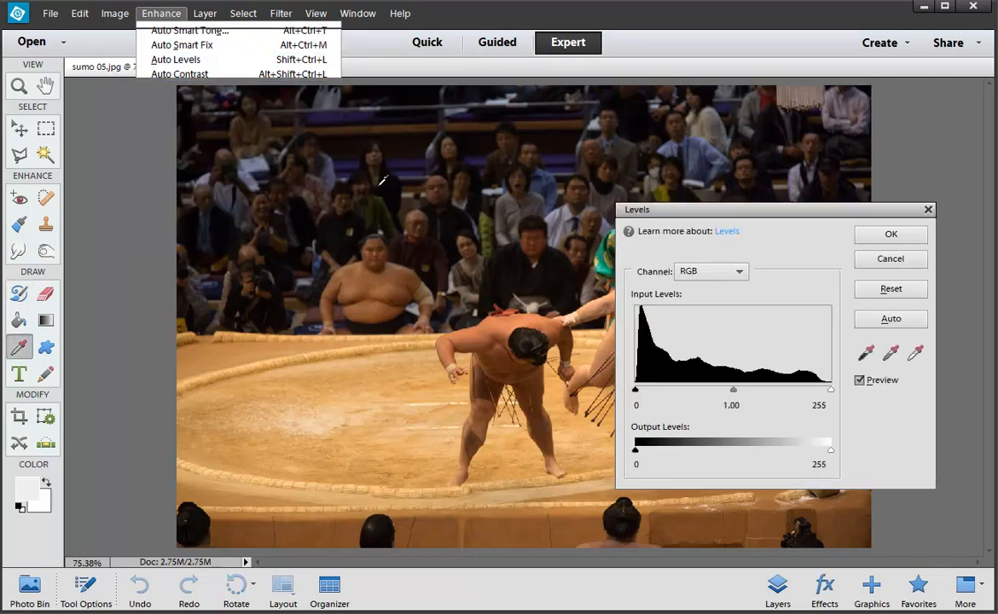
pyautogui.moveTo(765, 220); pyautogui.dragTo(162, 58)
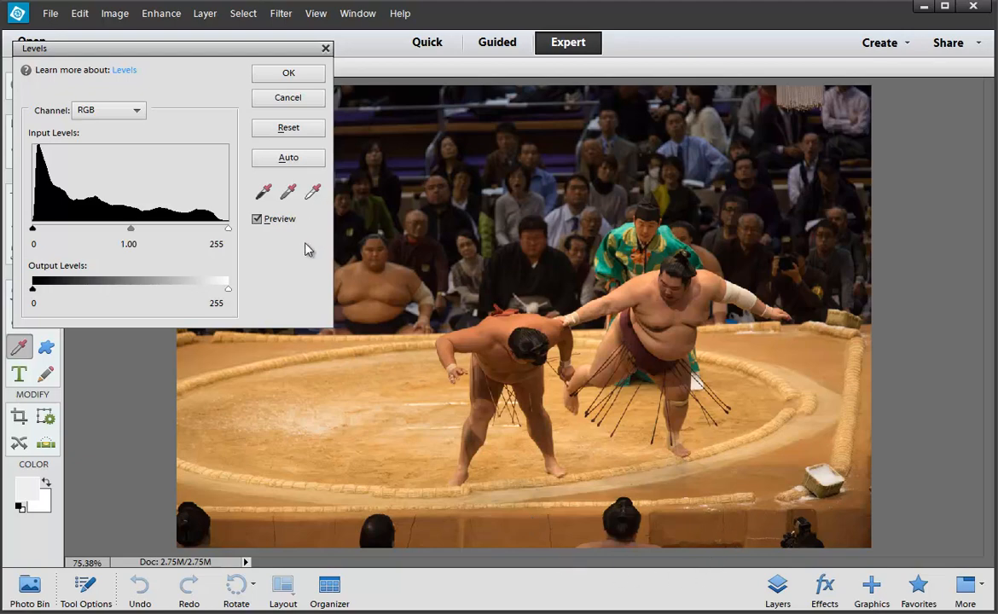
pyautogui.click(281, 162)
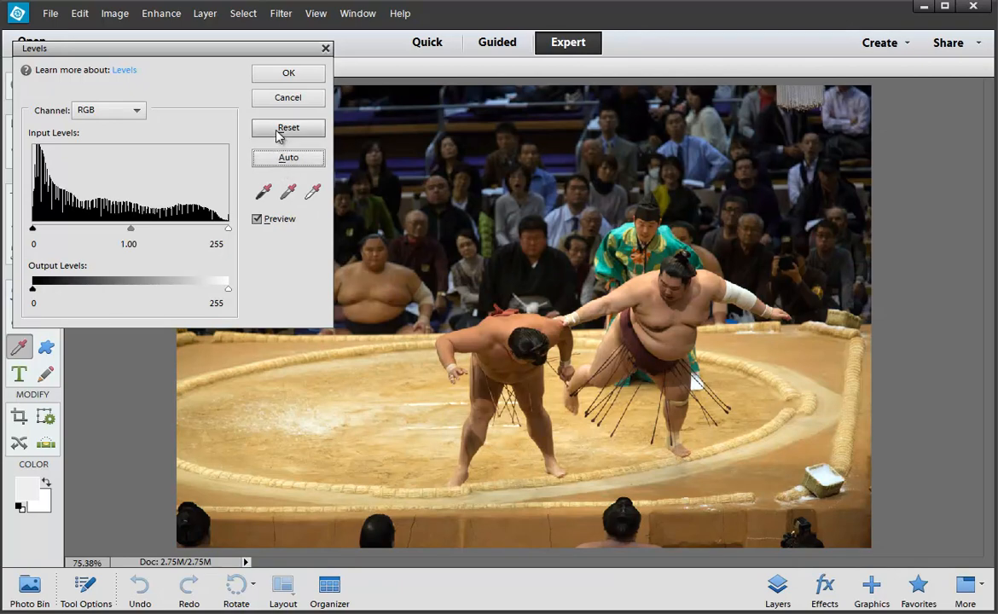
pyautogui.click(282, 130)
pyautogui.click(275, 157)
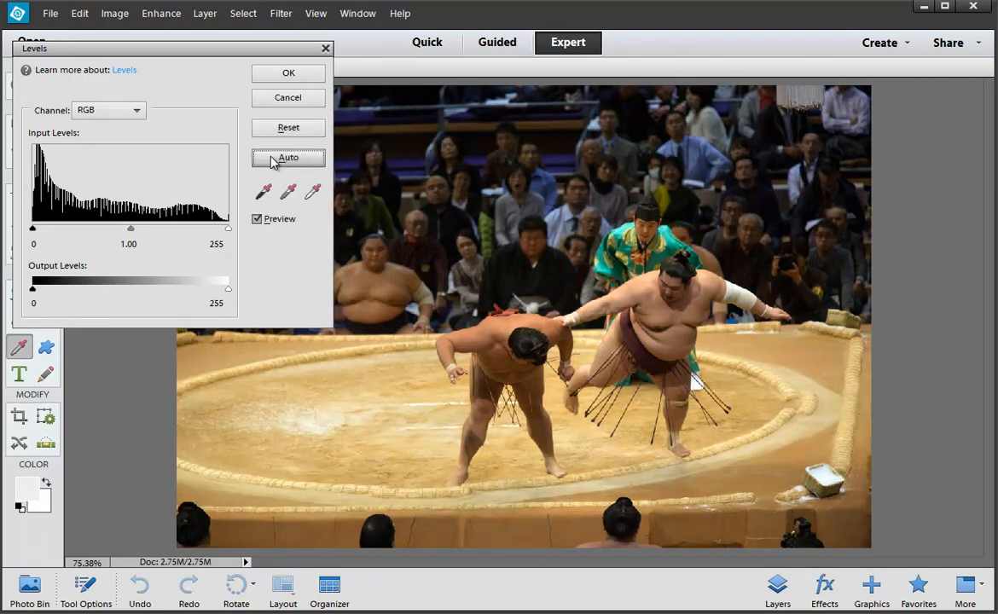
# Step: Compare the photo with and without the automatic Levels correction by repeatedly switching the preview
pyautogui.click(259, 221)
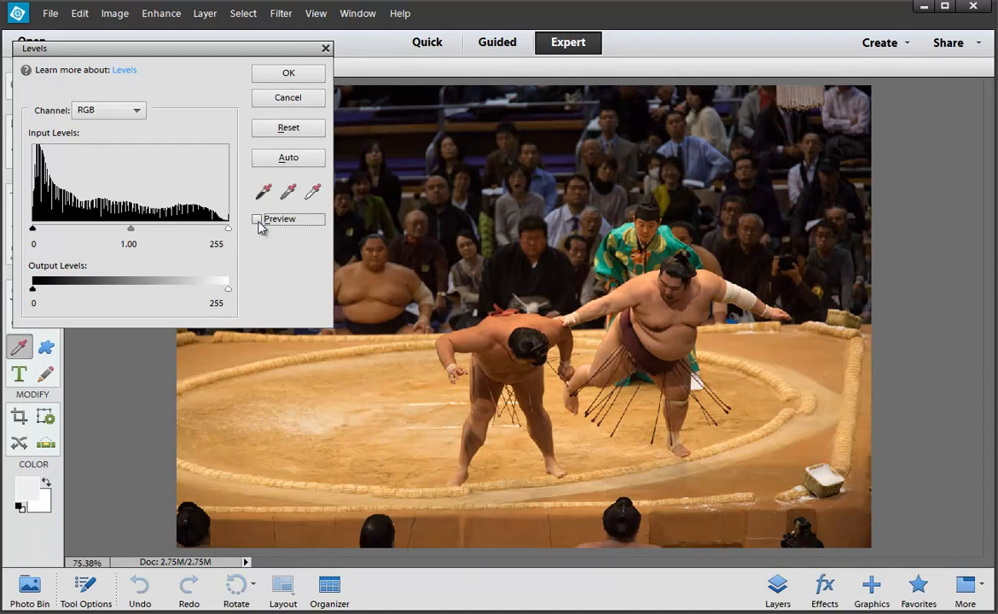
pyautogui.click(258, 221)
pyautogui.click(258, 221)
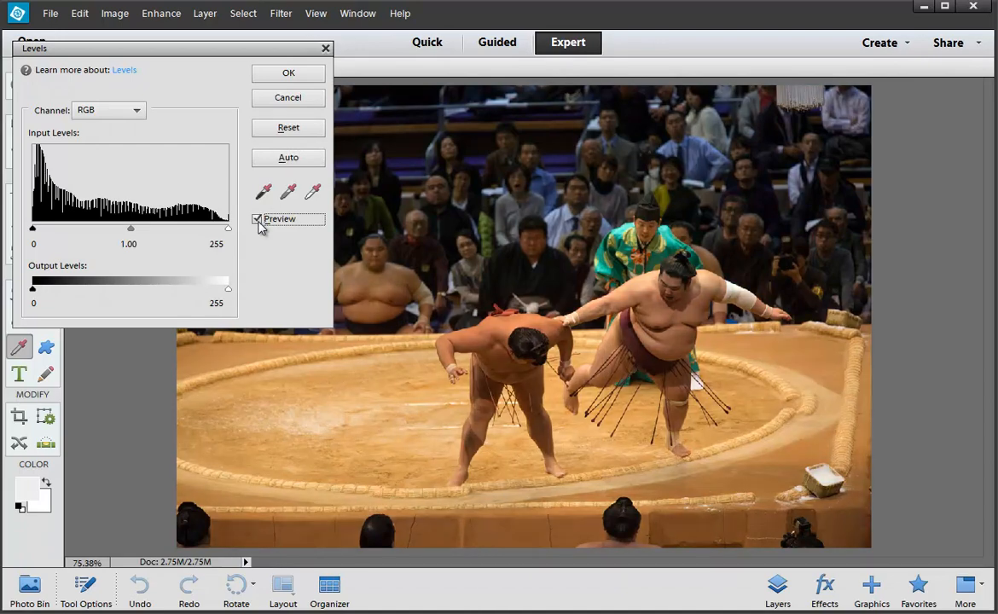
pyautogui.click(259, 221)
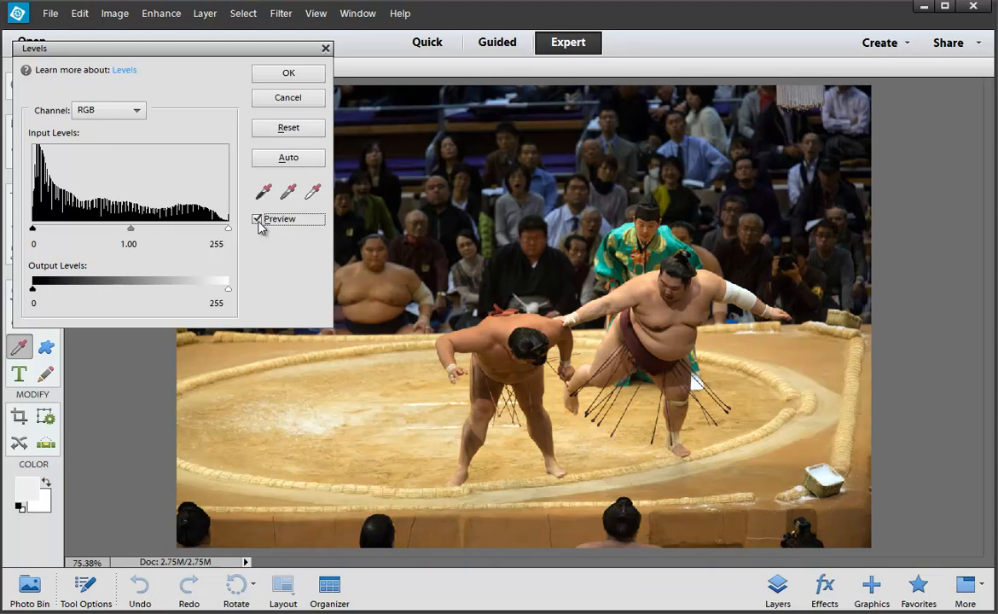
pyautogui.click(259, 221)
pyautogui.click(259, 221)
pyautogui.click(258, 221)
pyautogui.click(259, 222)
pyautogui.click(259, 221)
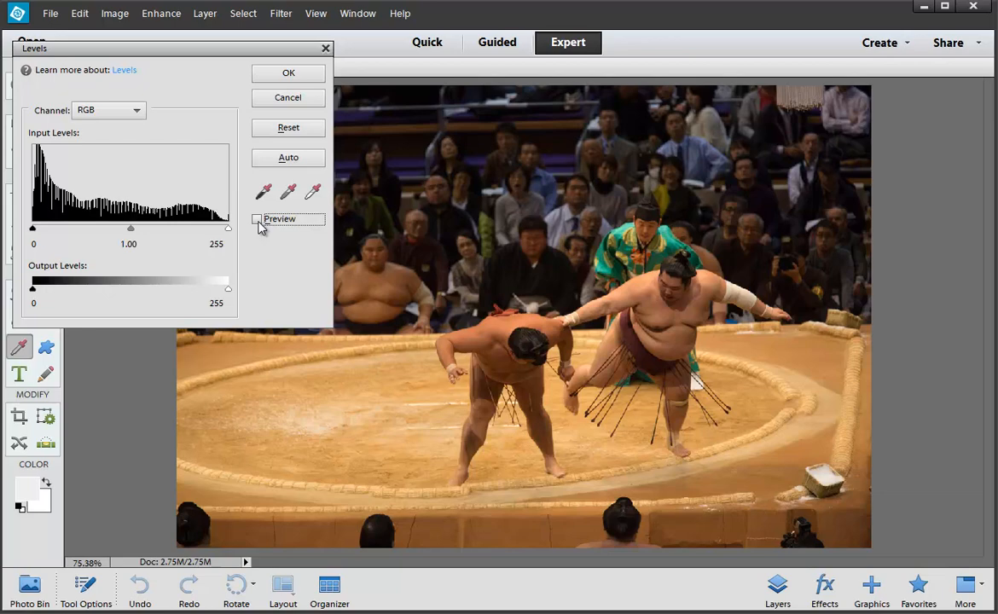
pyautogui.click(259, 221)
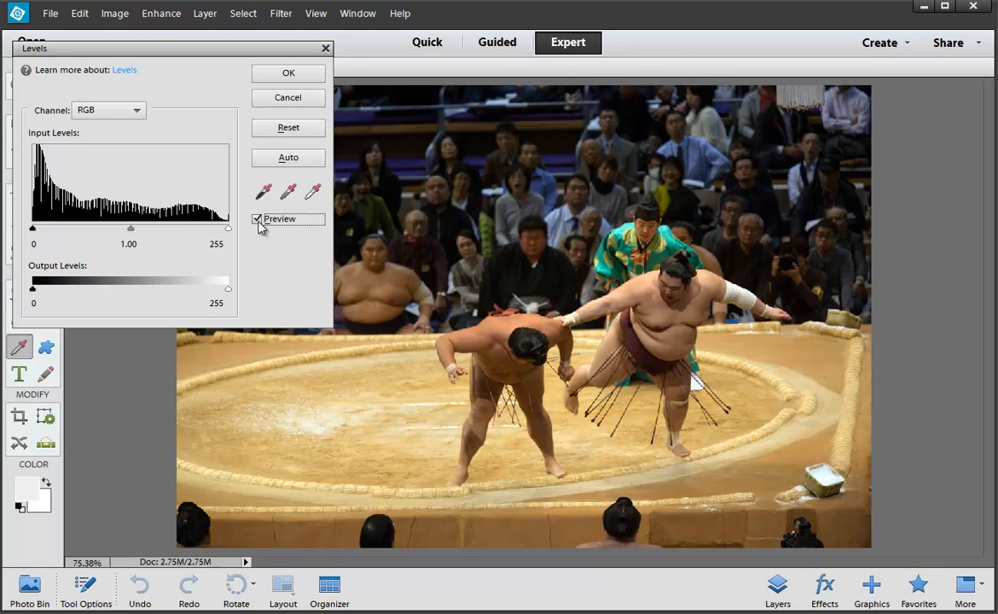
pyautogui.click(259, 222)
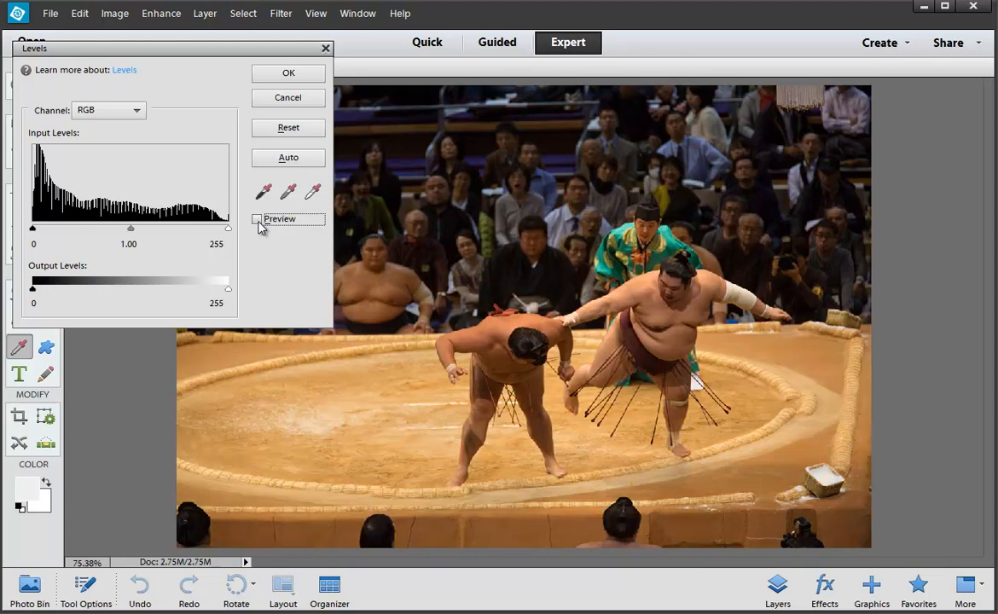
pyautogui.click(258, 222)
pyautogui.click(258, 221)
pyautogui.click(259, 221)
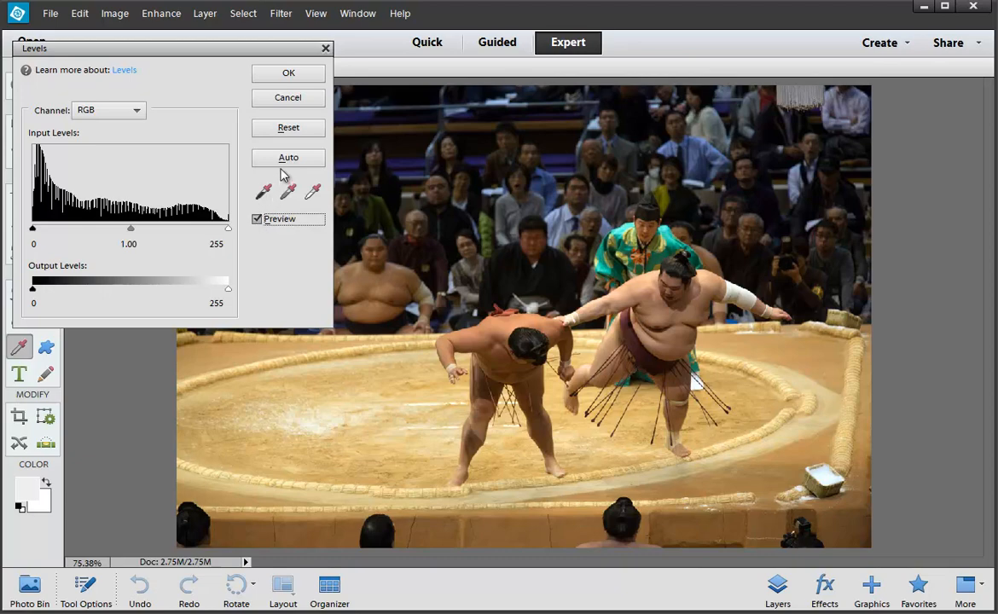
# Step: Reset the automatic Levels correction and set the Red channel's midtone input level to 0.83
pyautogui.click(281, 130)
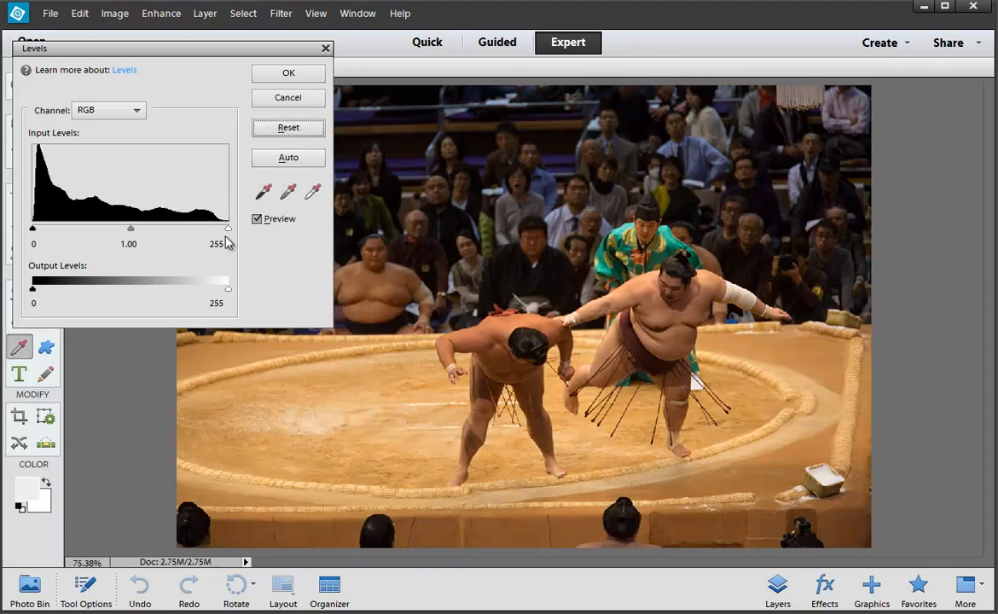
pyautogui.click(131, 117)
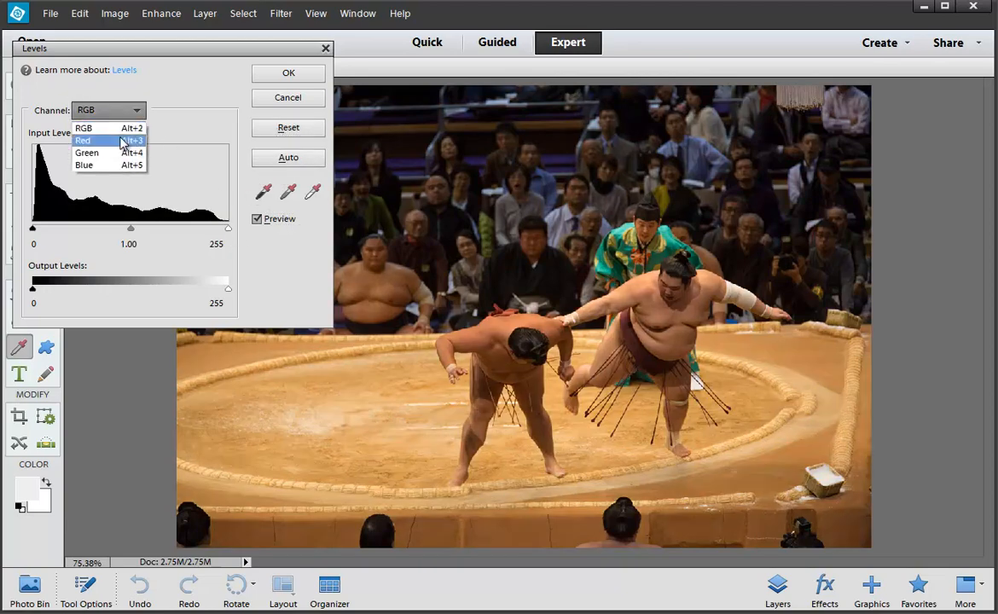
pyautogui.click(122, 141)
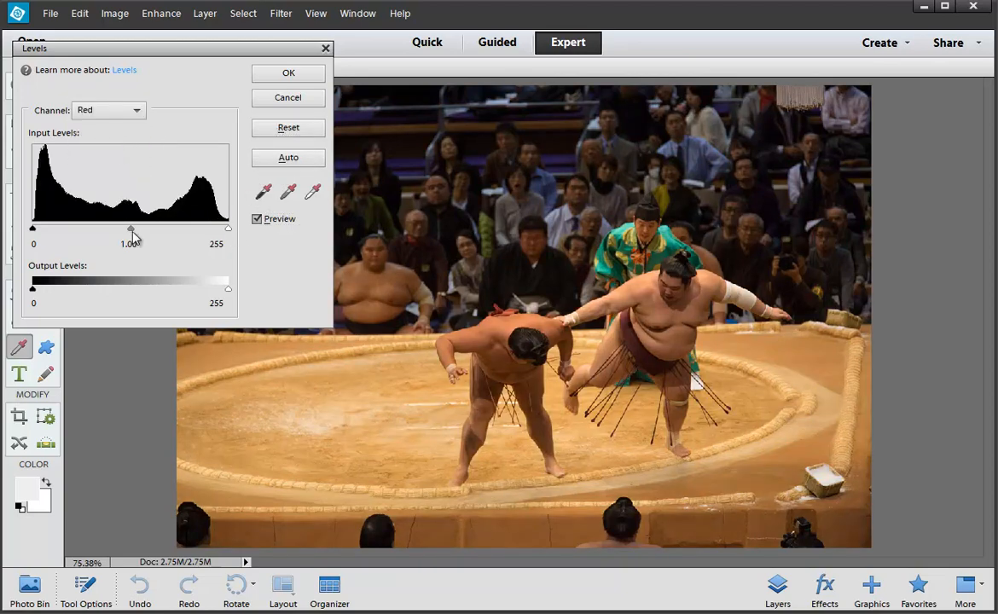
pyautogui.moveTo(132, 229)
pyautogui.mouseDown()
pyautogui.moveTo(117, 228)
pyautogui.moveTo(143, 236)
pyautogui.mouseUp()
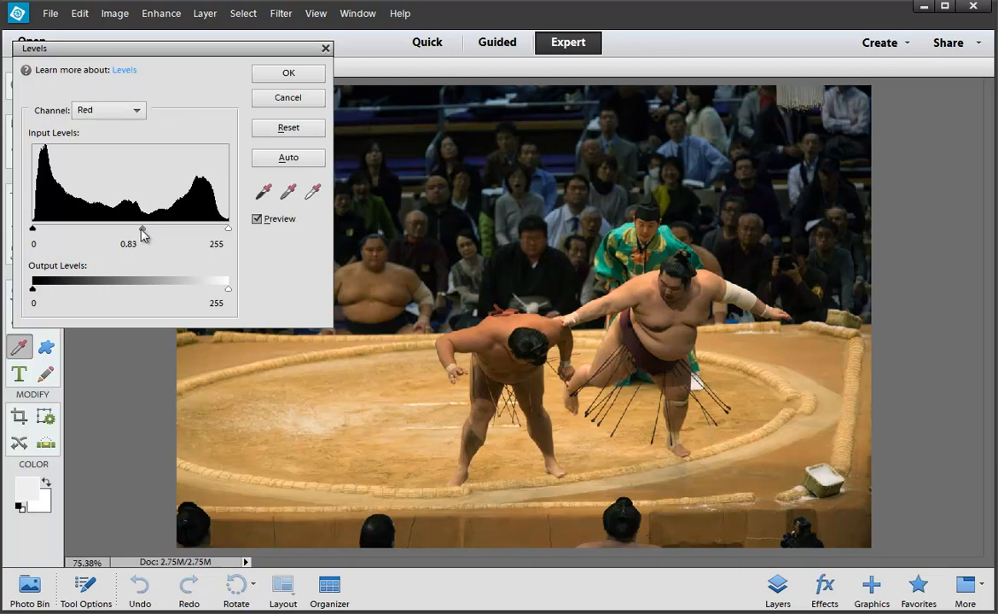
# Step: Set the Blue channel's white input level to 228 and compare the photo with the original
pyautogui.click(117, 117)
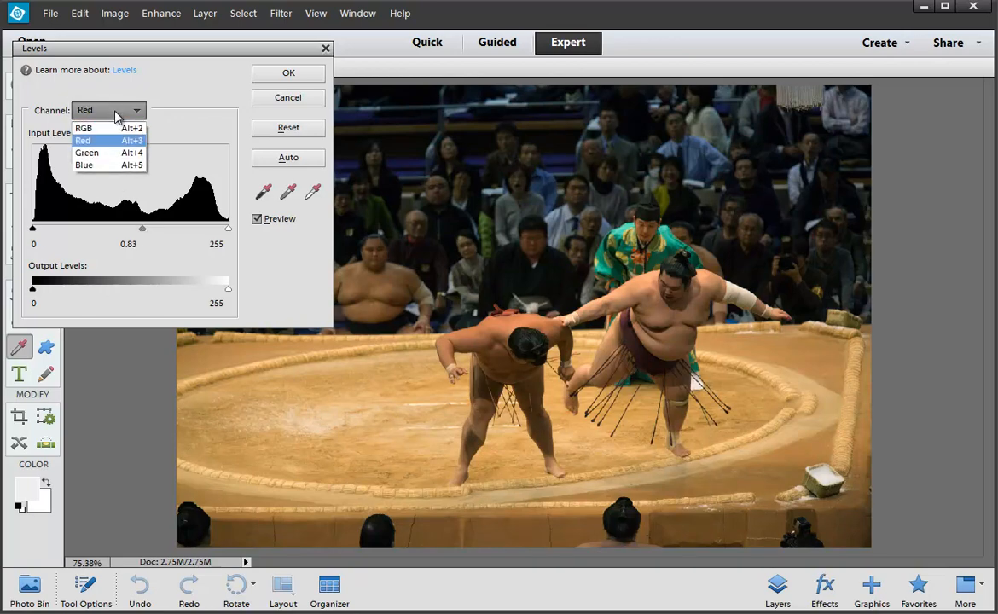
pyautogui.click(114, 166)
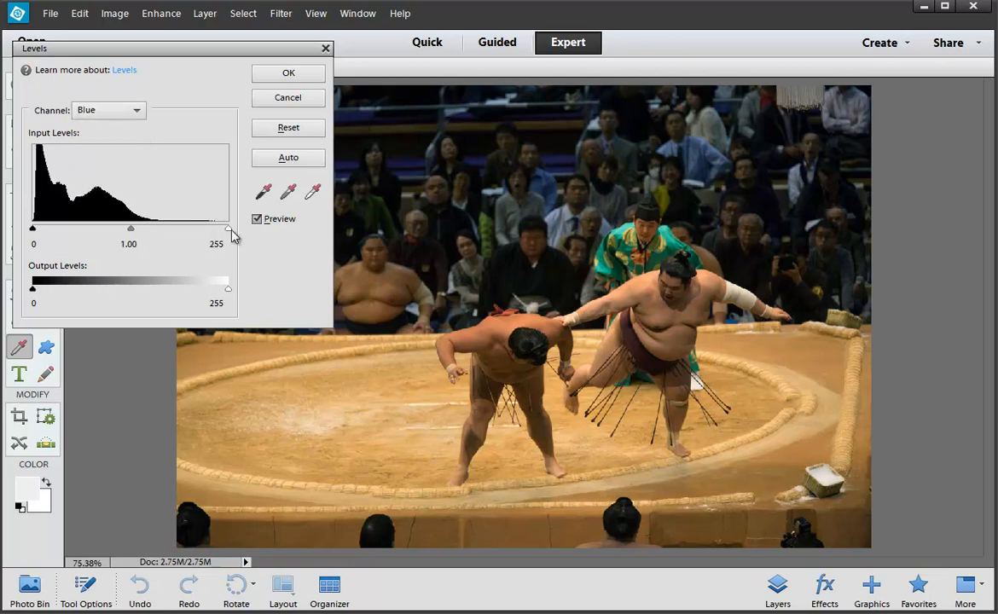
pyautogui.moveTo(228, 230)
pyautogui.mouseDown()
pyautogui.moveTo(147, 230)
pyautogui.moveTo(207, 234)
pyautogui.mouseUp()
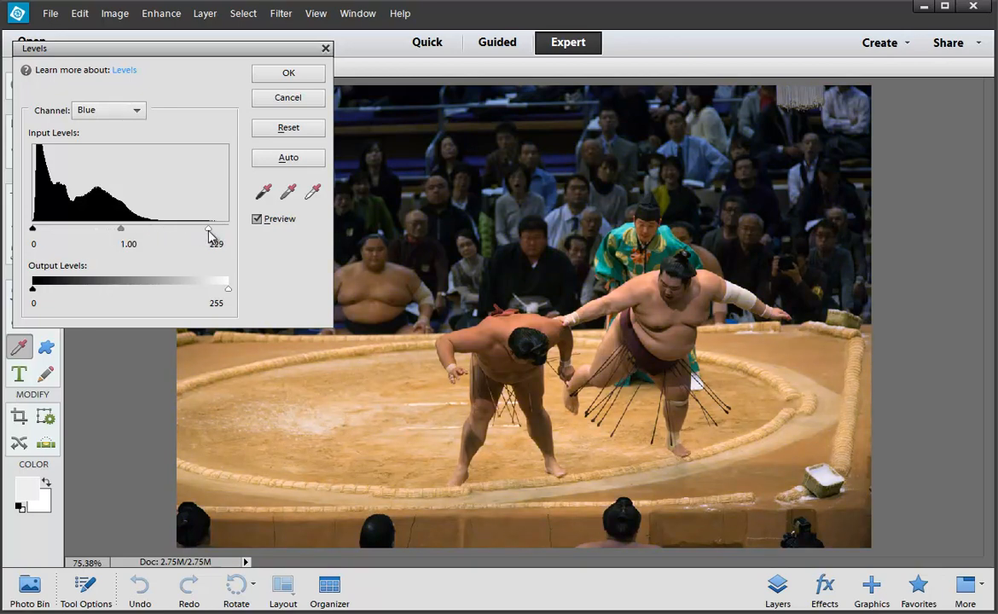
pyautogui.click(258, 220)
pyautogui.click(259, 221)
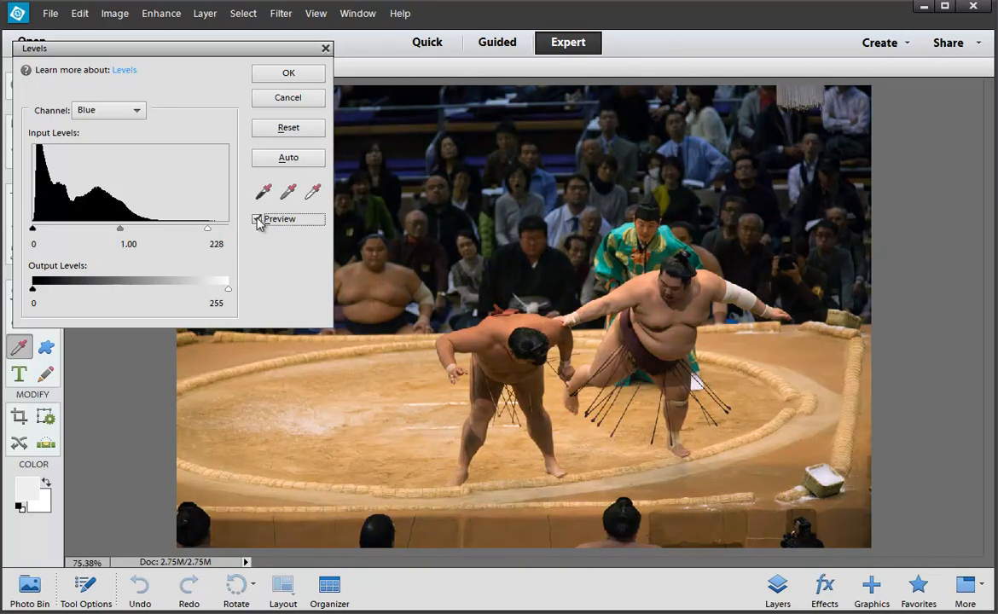
# Step: Try RGB input levels of 10 for black, 1.23 for midtones and 243 for white, previewing and discarding the Levels adjustment
pyautogui.click(132, 113)
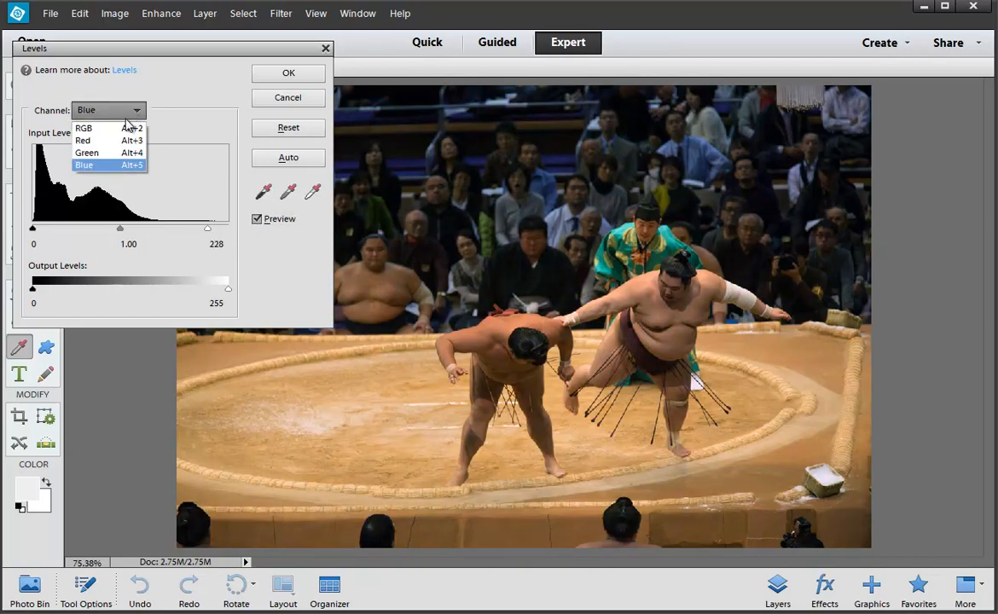
pyautogui.click(127, 128)
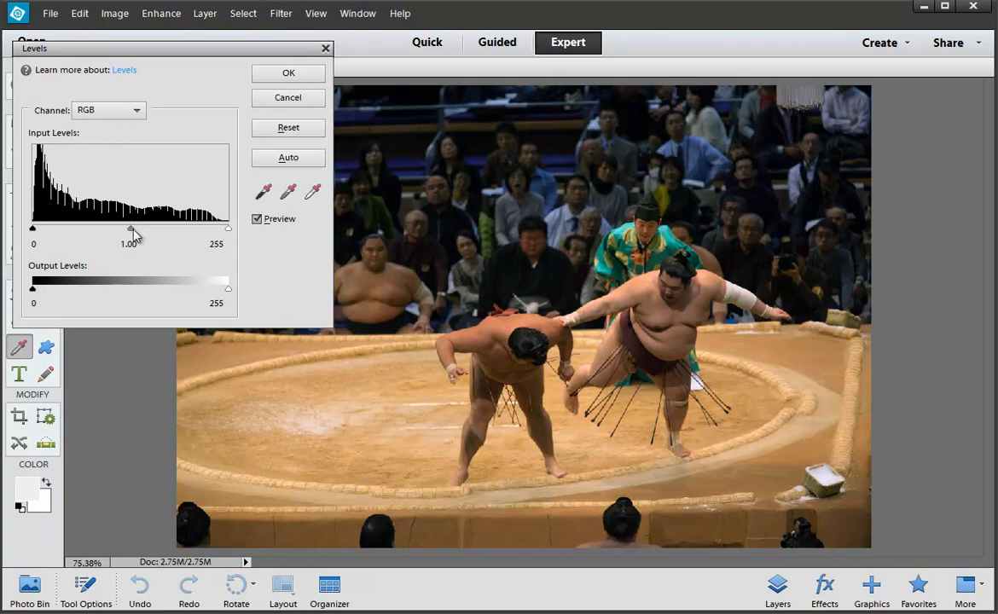
pyautogui.moveTo(134, 236); pyautogui.dragTo(117, 232)
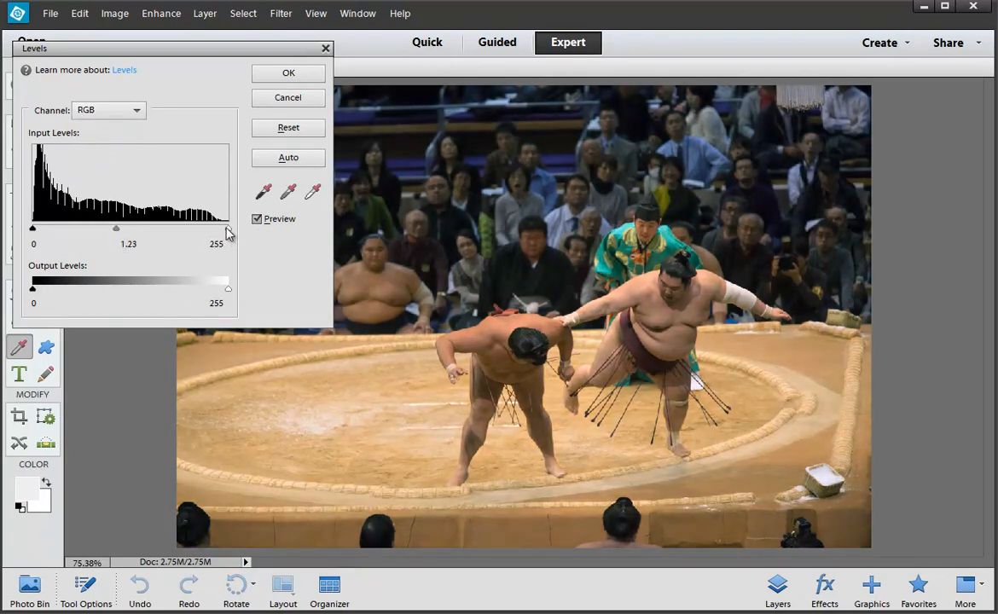
pyautogui.moveTo(229, 234); pyautogui.dragTo(219, 232)
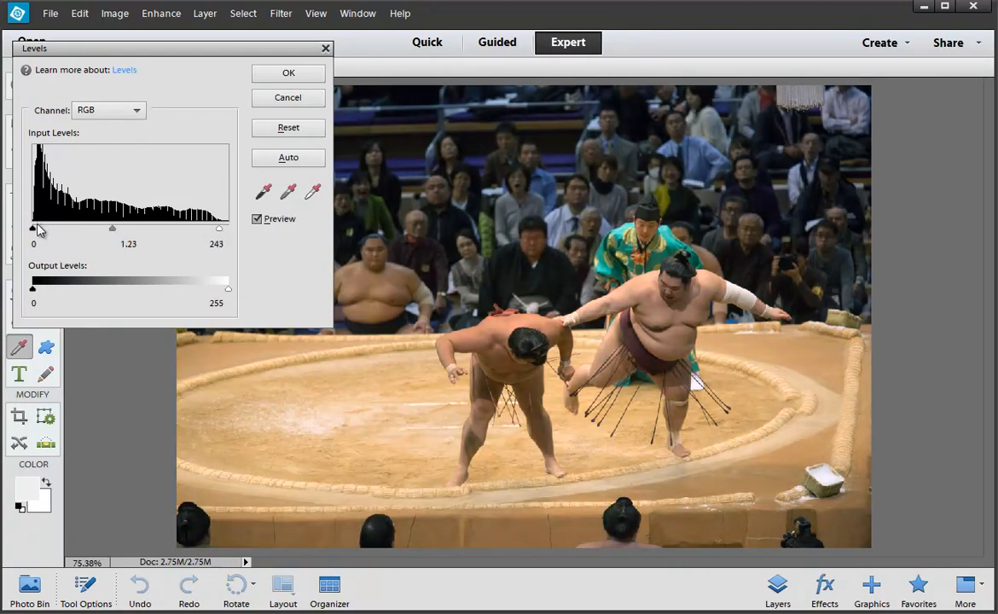
pyautogui.moveTo(38, 230); pyautogui.dragTo(40, 230)
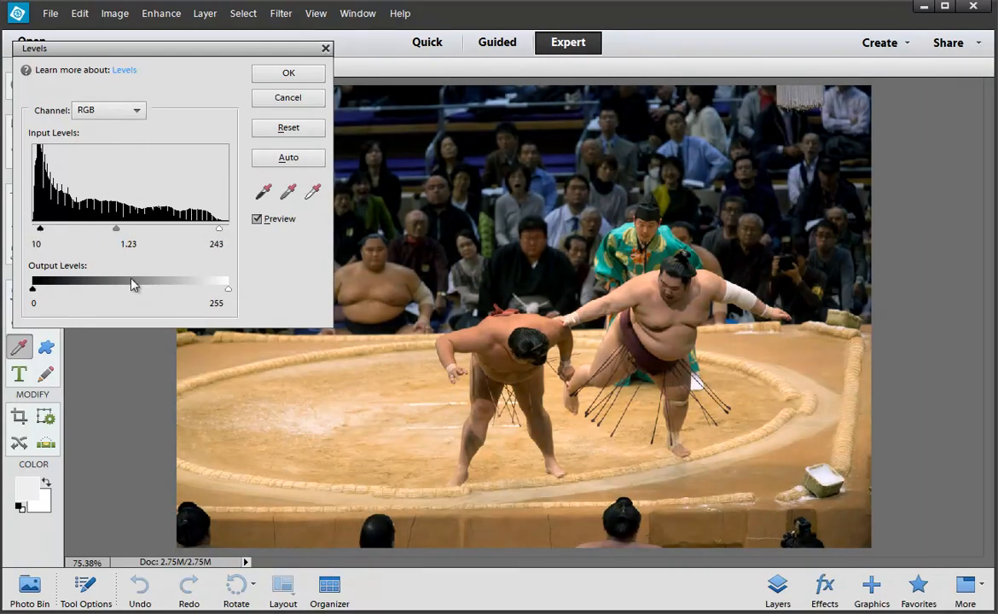
pyautogui.click(257, 220)
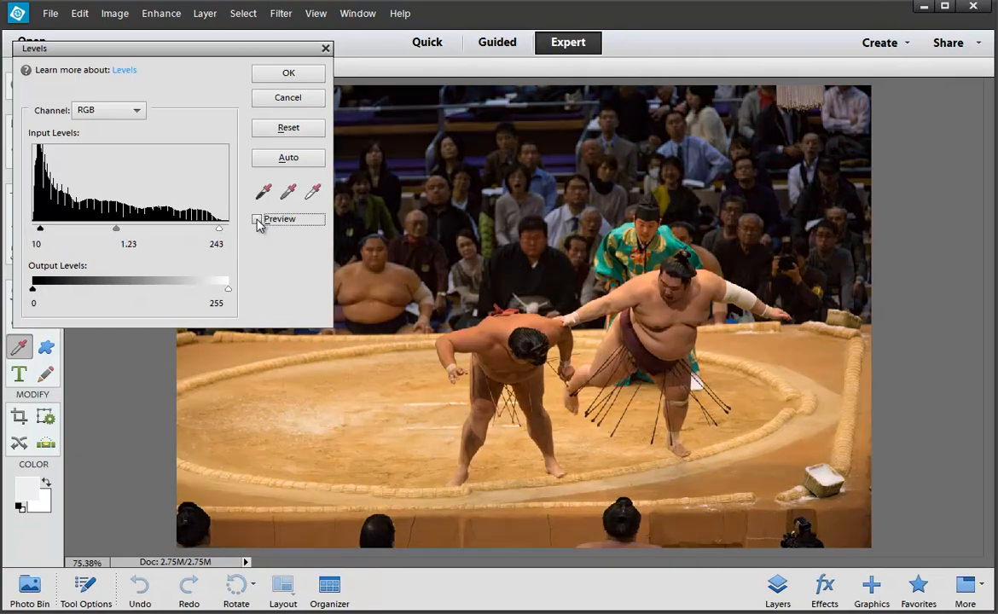
pyautogui.click(258, 220)
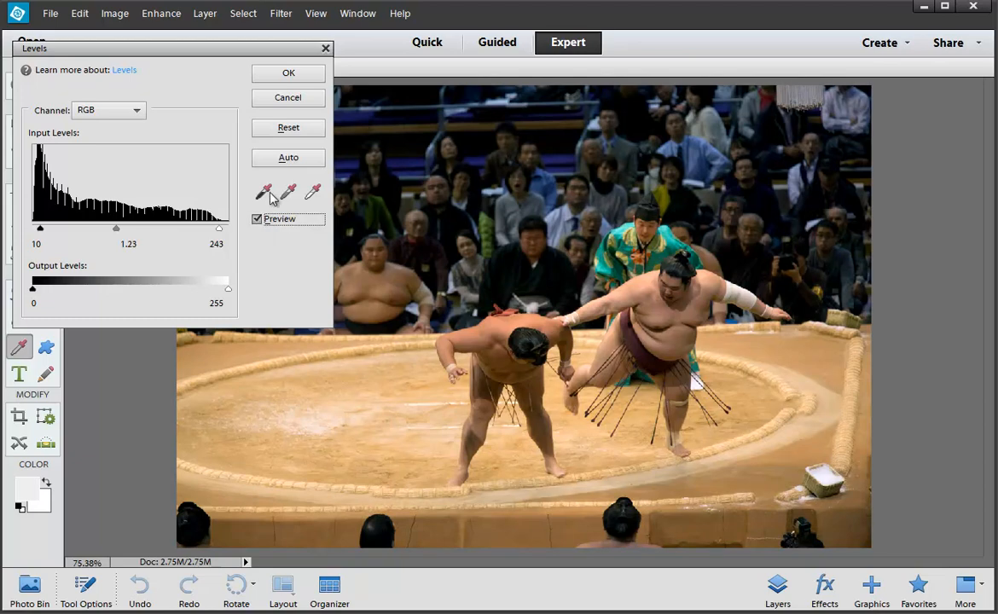
pyautogui.click(281, 129)
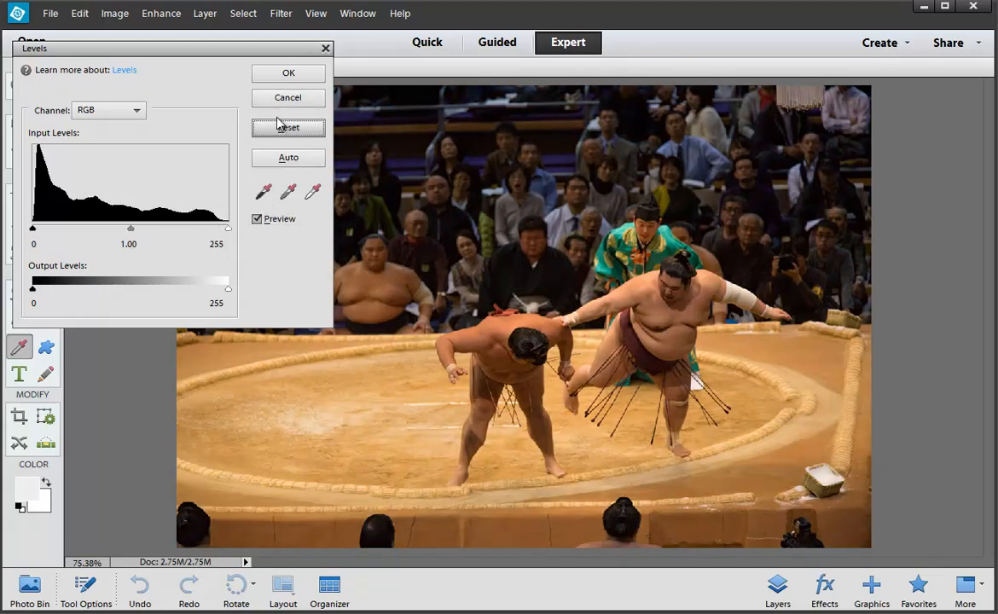
pyautogui.click(277, 100)
# Step: Start Auto Smart Tone on the photo and move its correction controller up from the starting point
pyautogui.click(162, 14)
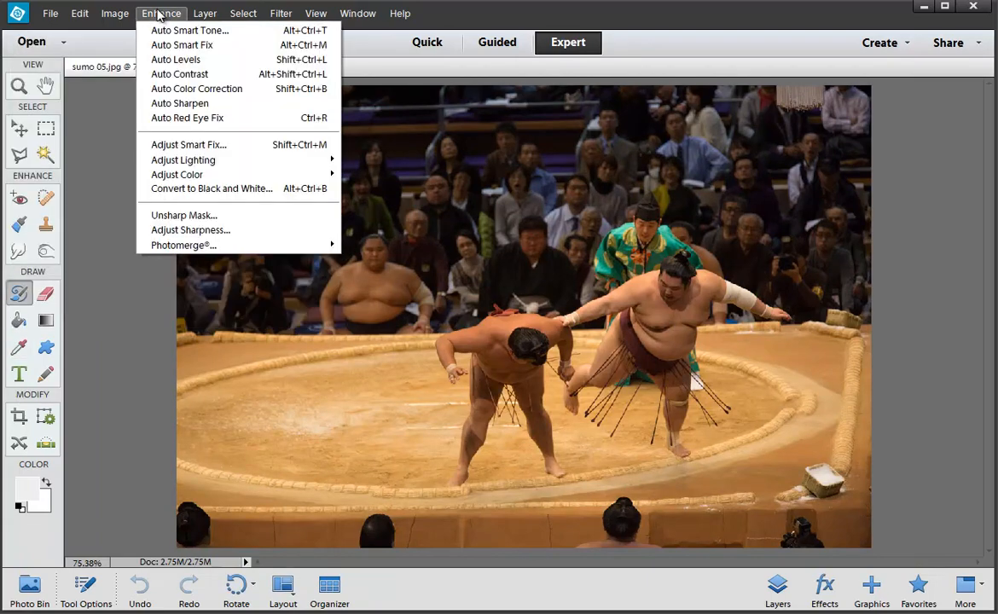
pyautogui.click(155, 31)
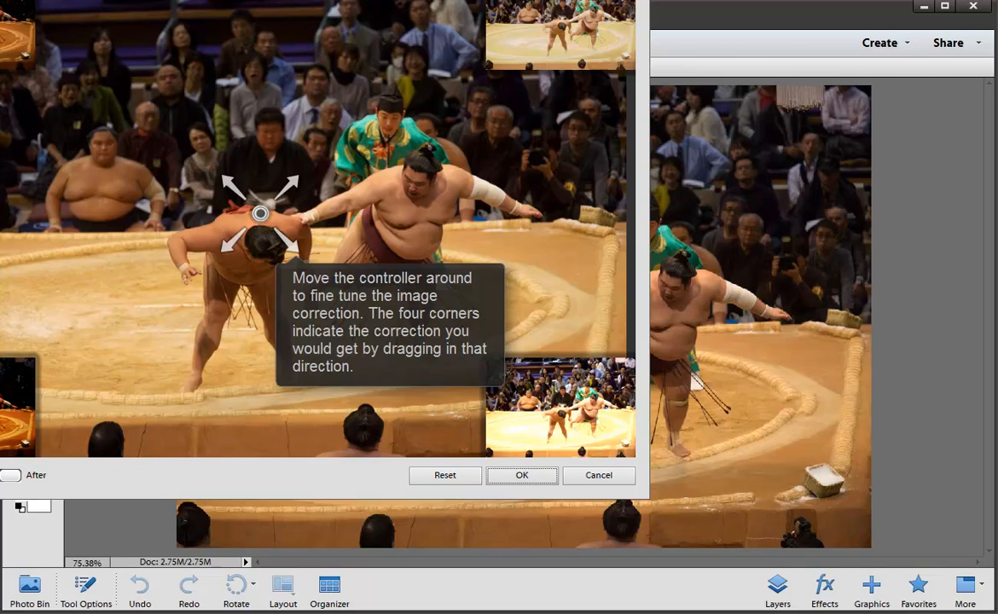
pyautogui.moveTo(192, 0); pyautogui.dragTo(354, 36)
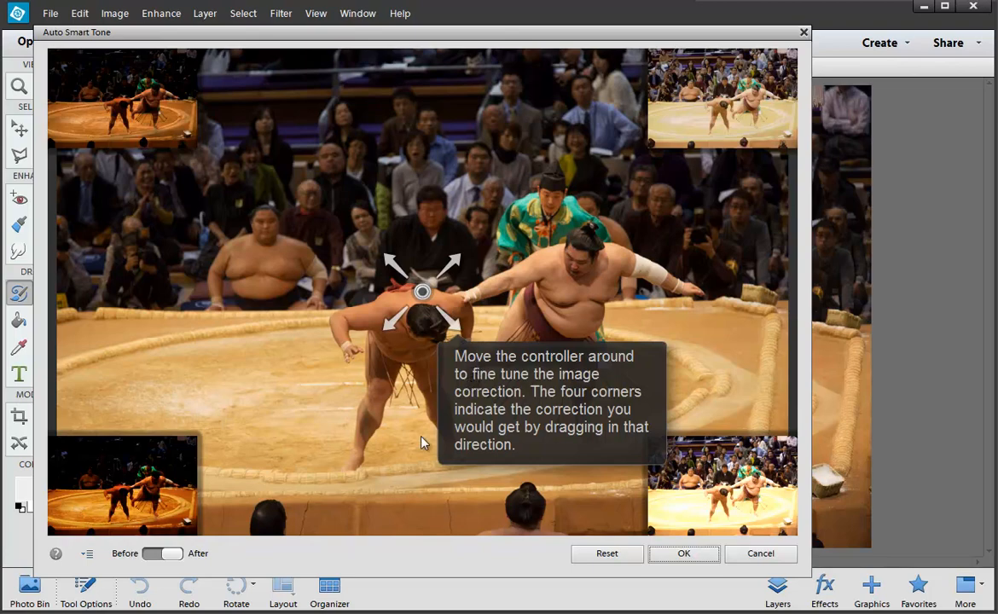
pyautogui.moveTo(421, 294); pyautogui.dragTo(428, 236)
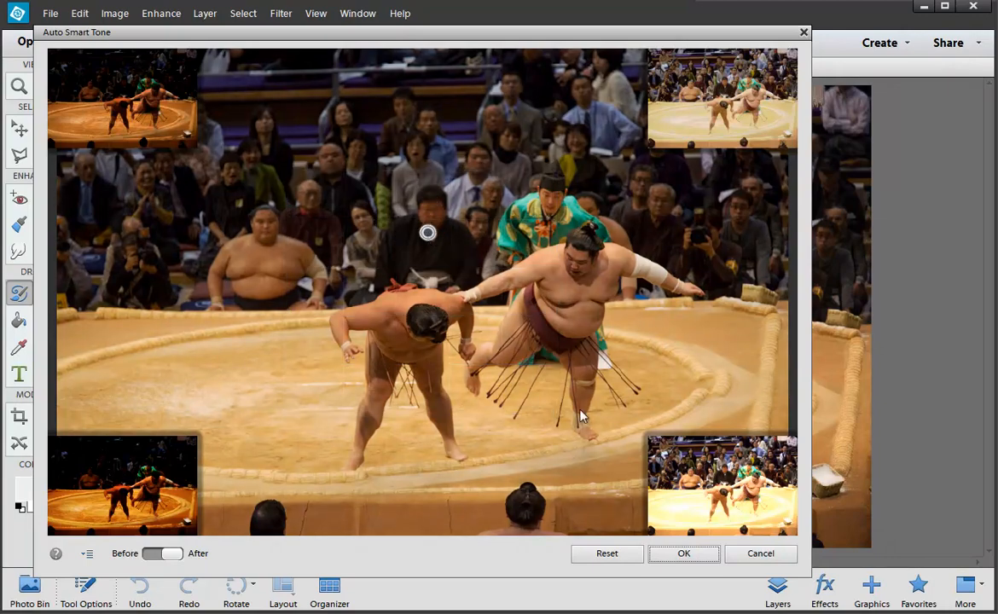
# Step: Try the bright high-contrast, dark and bright low-contrast Auto Smart Tone variants, and shift the controller slightly back toward its starting point
pyautogui.click(742, 494)
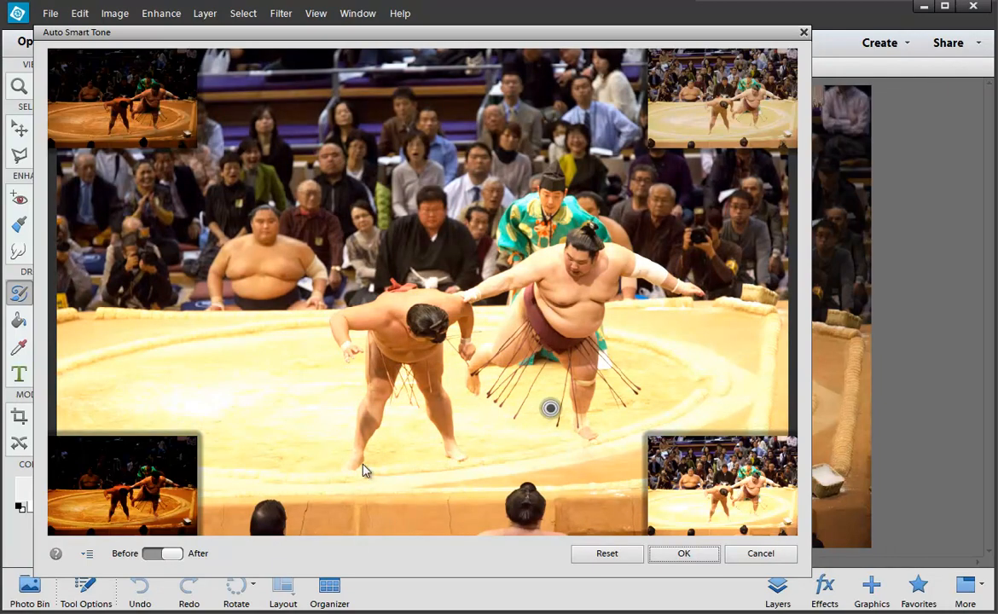
pyautogui.click(124, 440)
pyautogui.click(695, 130)
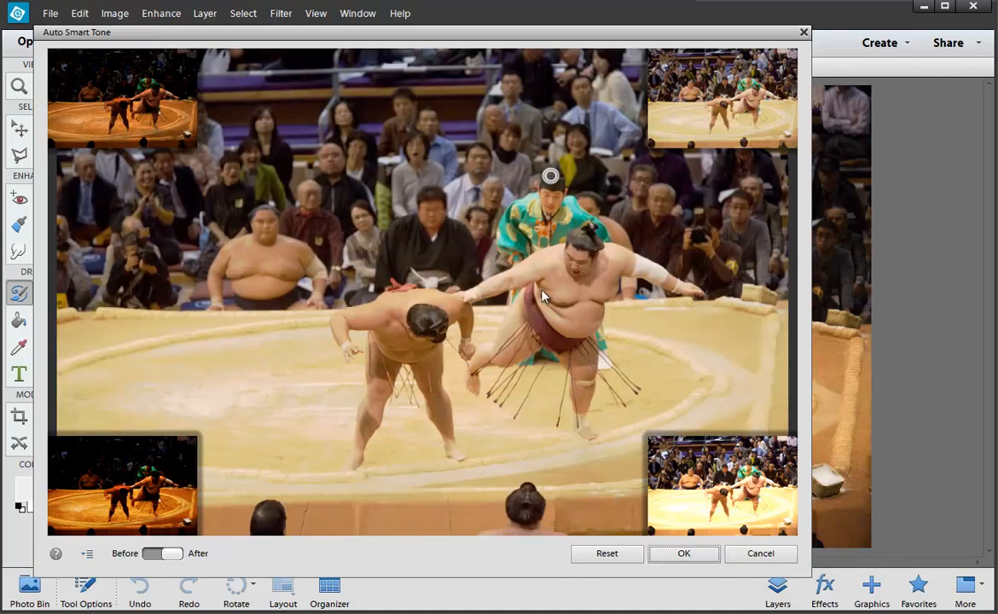
pyautogui.moveTo(550, 176); pyautogui.dragTo(524, 192)
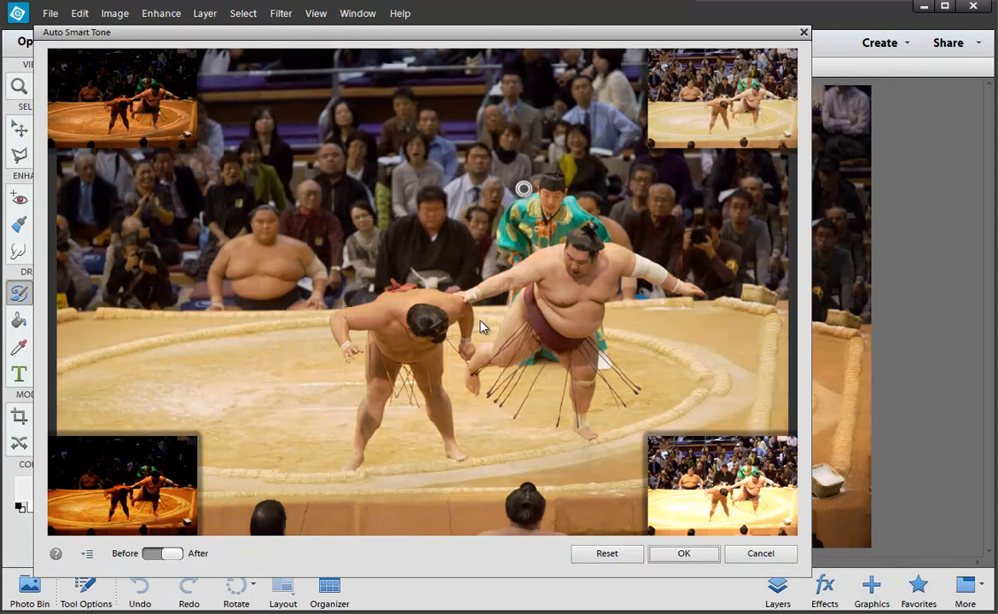
# Step: Compare the Auto Smart Tone result with the original, then reset and discard the correction
pyautogui.click(154, 555)
pyautogui.click(164, 555)
pyautogui.click(609, 556)
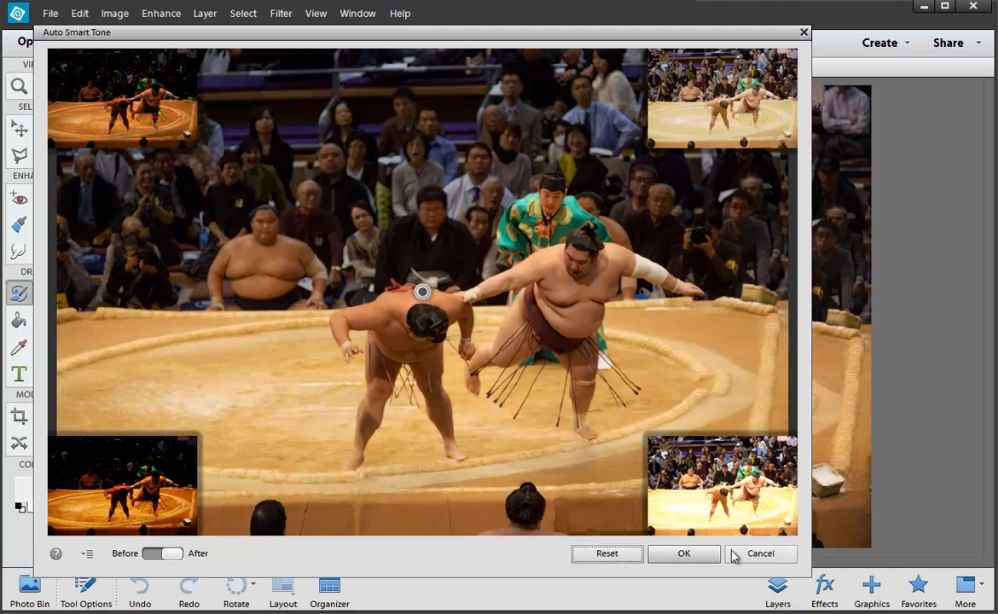
pyautogui.click(751, 555)
# Step: Try the automatic corrections Auto Levels and Auto Contrast on the photo, and undo them
pyautogui.click(158, 14)
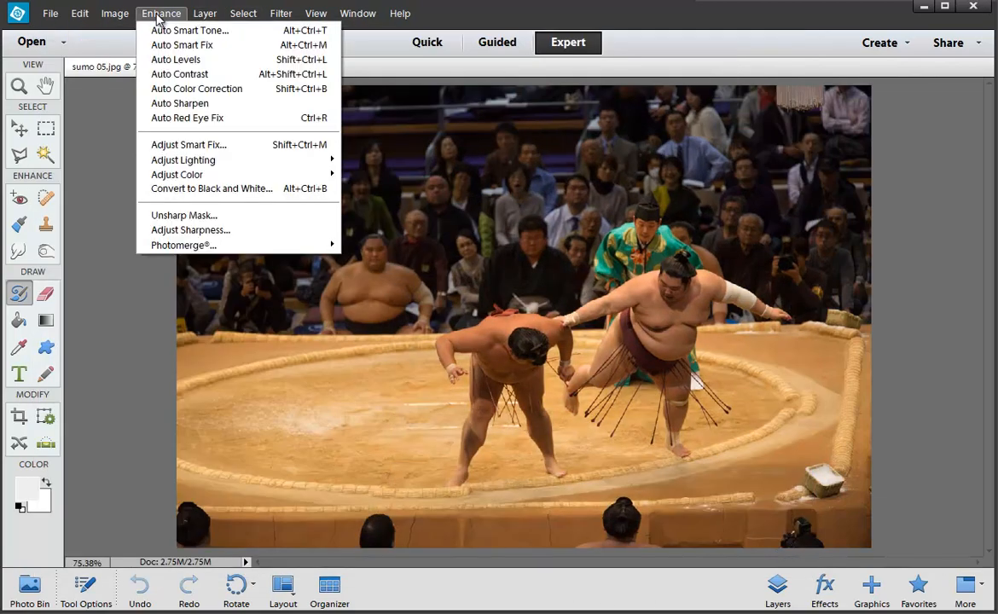
pyautogui.click(173, 59)
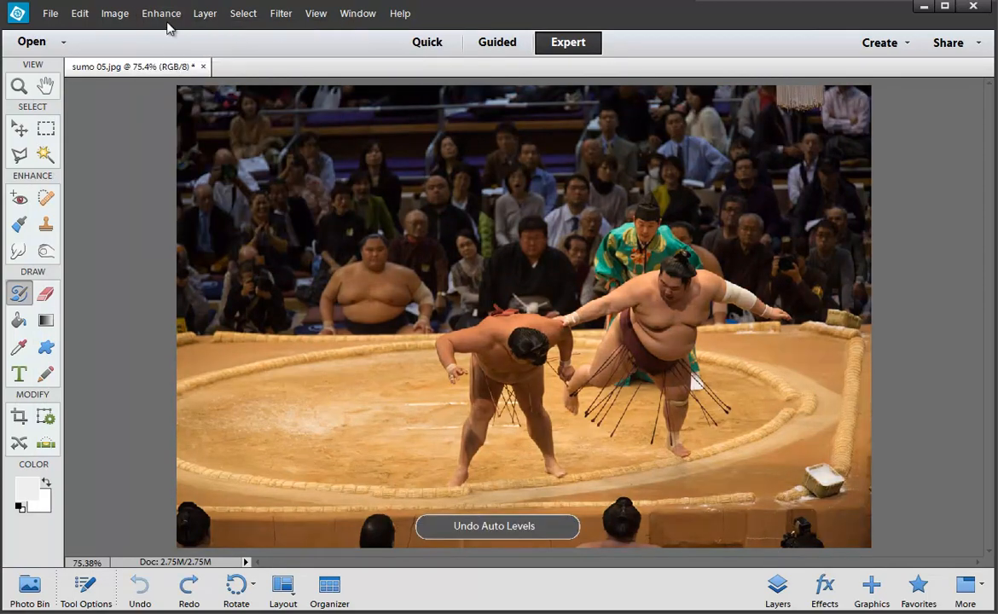
pyautogui.click(160, 13)
pyautogui.click(171, 74)
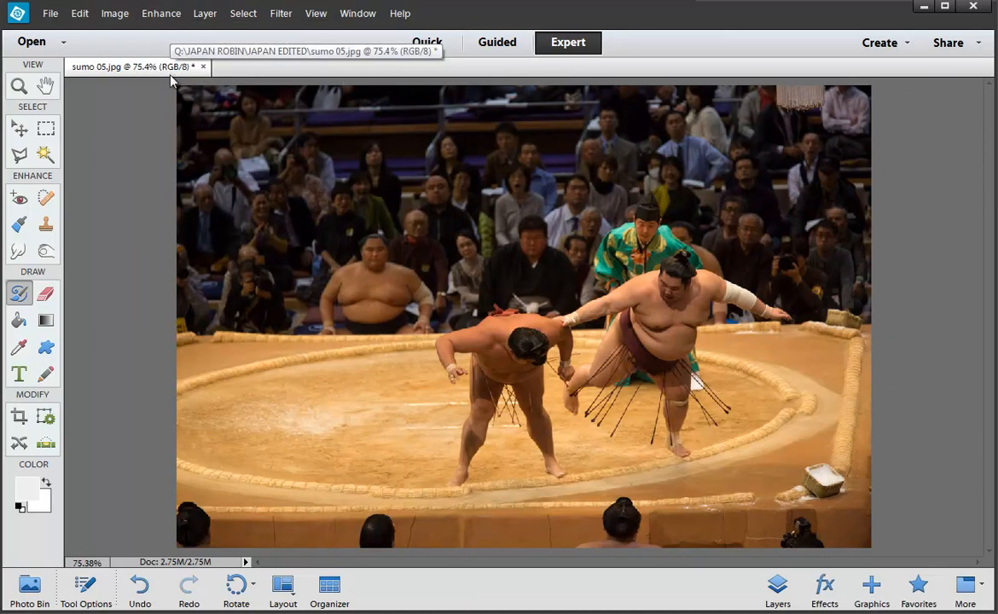
pyautogui.hotkey('ctrl', 'z')
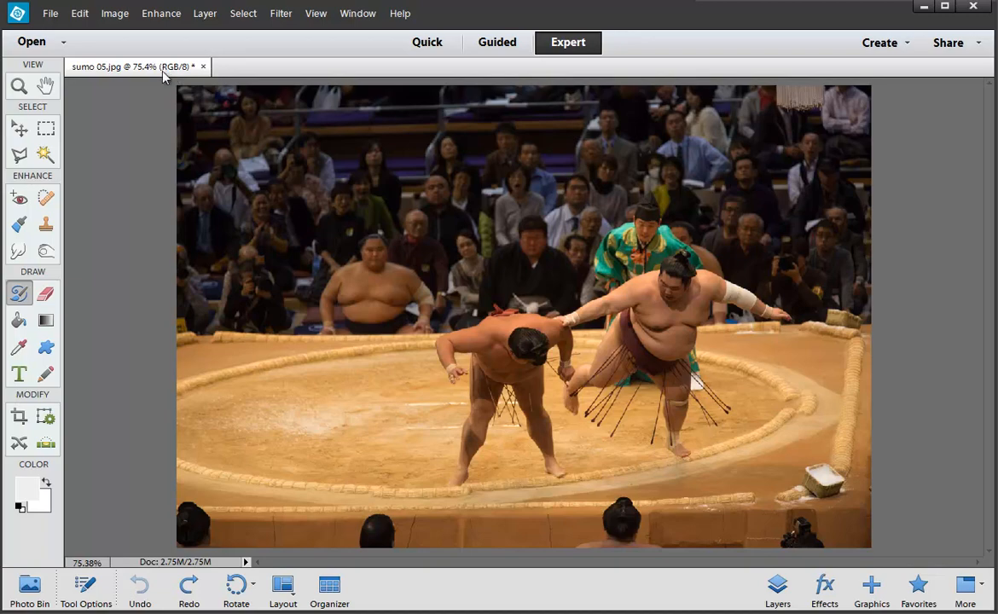
# Step: Open Levels and set the RGB input levels to 7 for black, 1.26 for midtones and 248 for white
pyautogui.hotkey('ctrl', 'l')
pyautogui.moveTo(143, 49); pyautogui.dragTo(479, 145)
pyautogui.moveTo(560, 324); pyautogui.dragTo(555, 325)
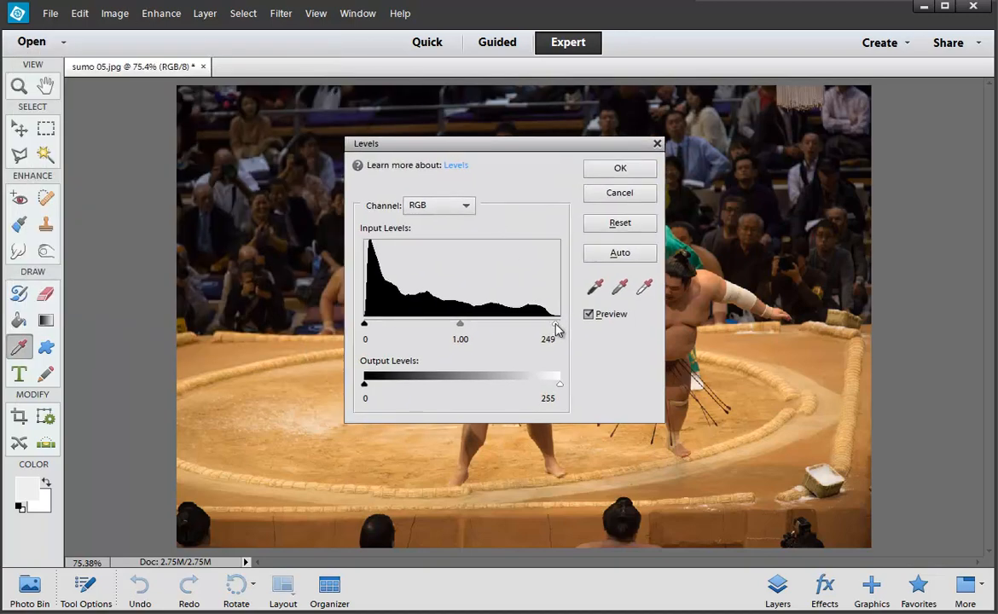
pyautogui.click(449, 206)
pyautogui.click(450, 227)
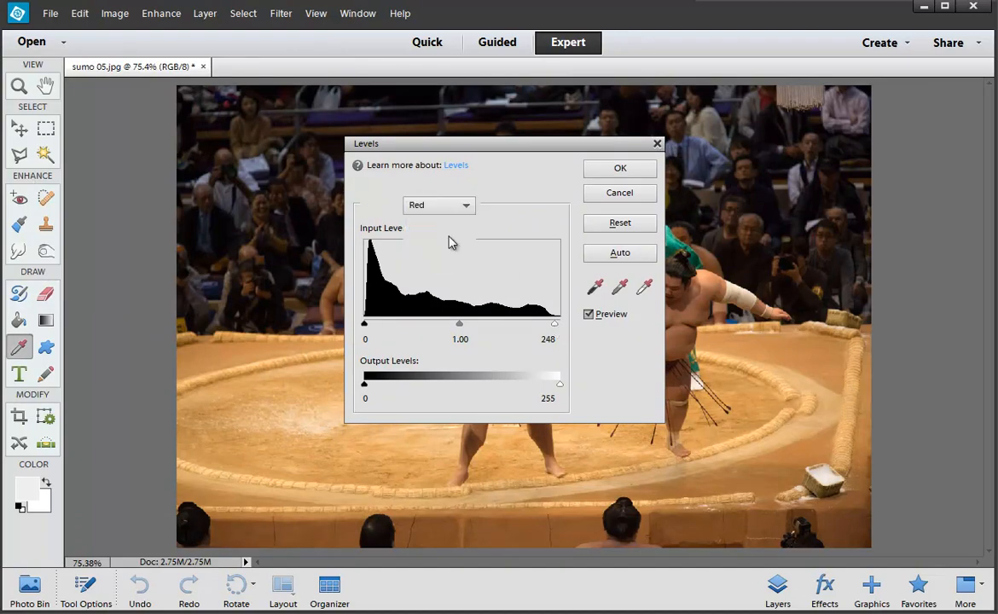
pyautogui.moveTo(458, 326); pyautogui.dragTo(452, 326)
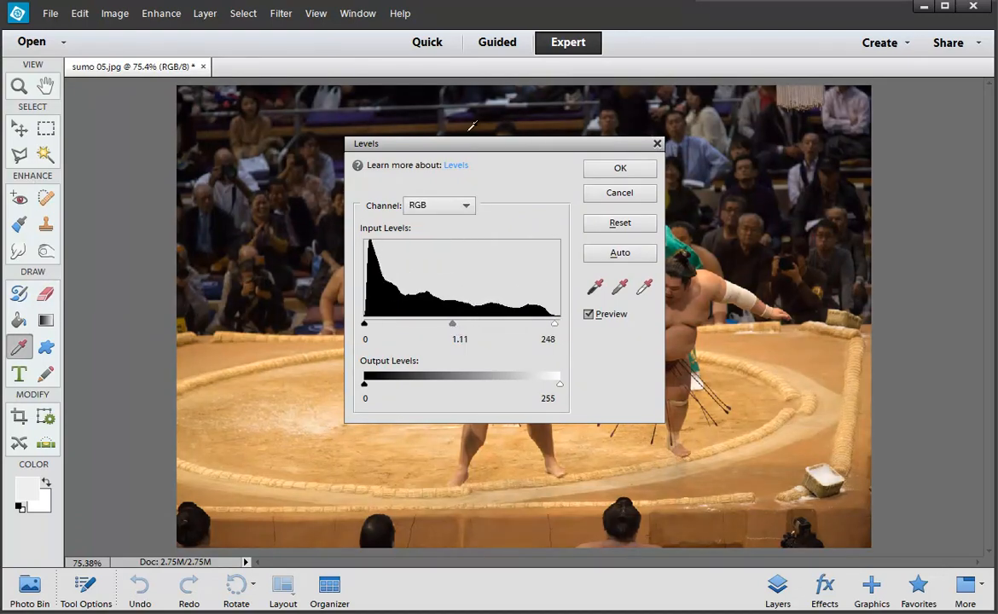
pyautogui.moveTo(474, 147); pyautogui.dragTo(160, 81)
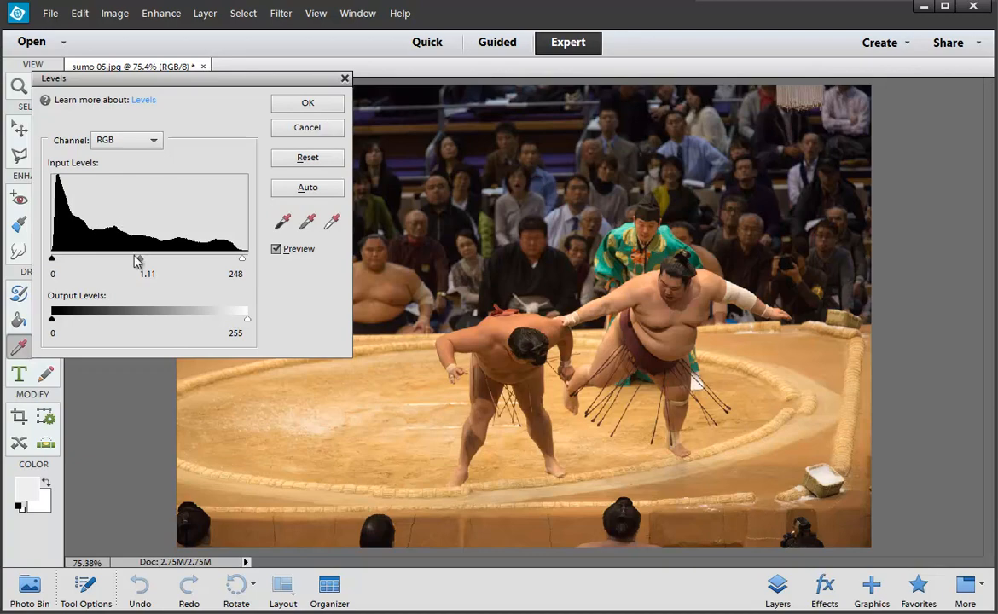
pyautogui.moveTo(140, 262); pyautogui.dragTo(131, 261)
pyautogui.moveTo(53, 259); pyautogui.dragTo(57, 260)
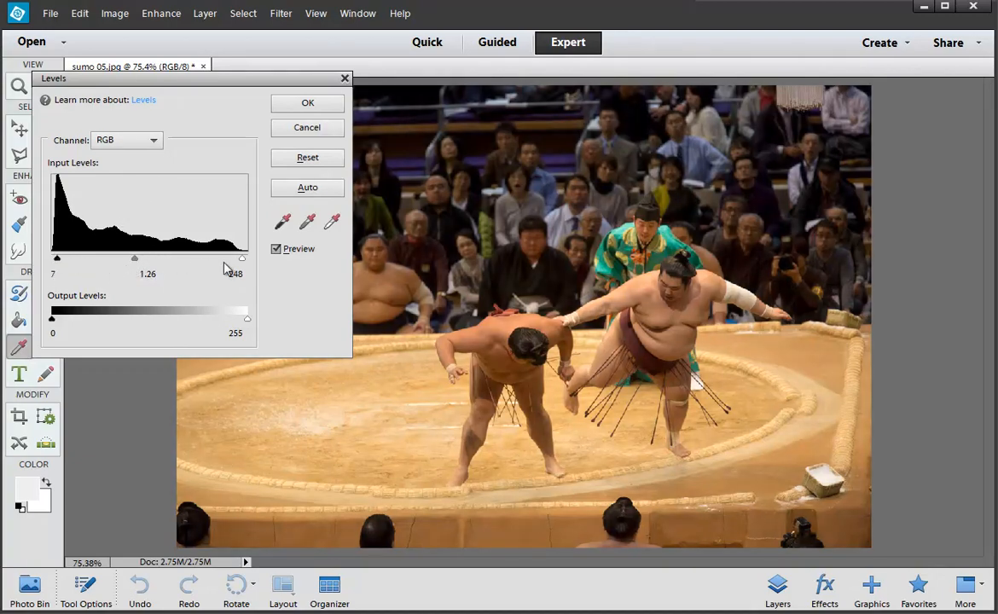
# Step: Set the Blue channel's white input level to 232
pyautogui.click(141, 139)
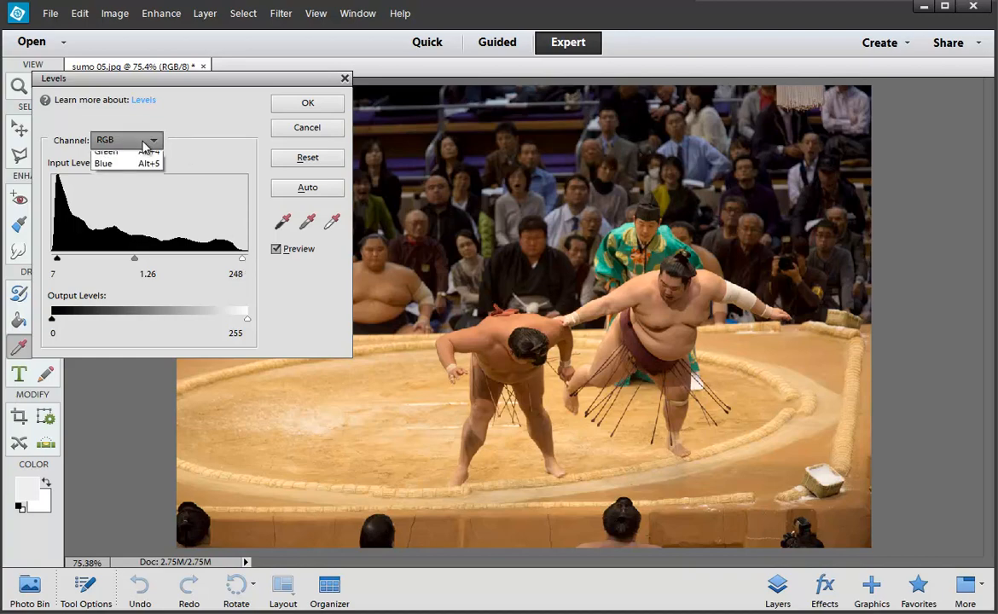
pyautogui.click(145, 197)
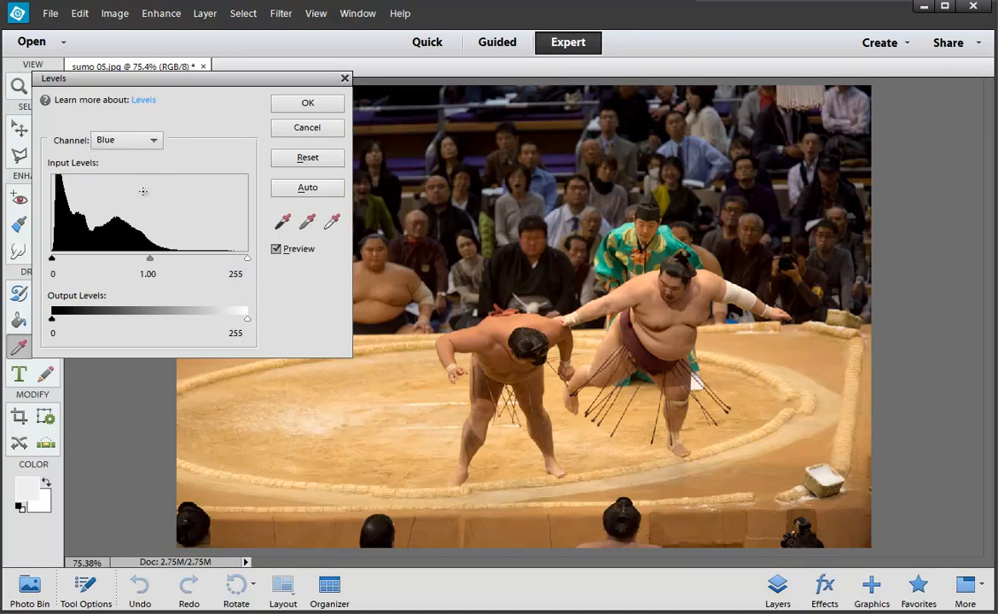
pyautogui.moveTo(244, 260); pyautogui.dragTo(231, 264)
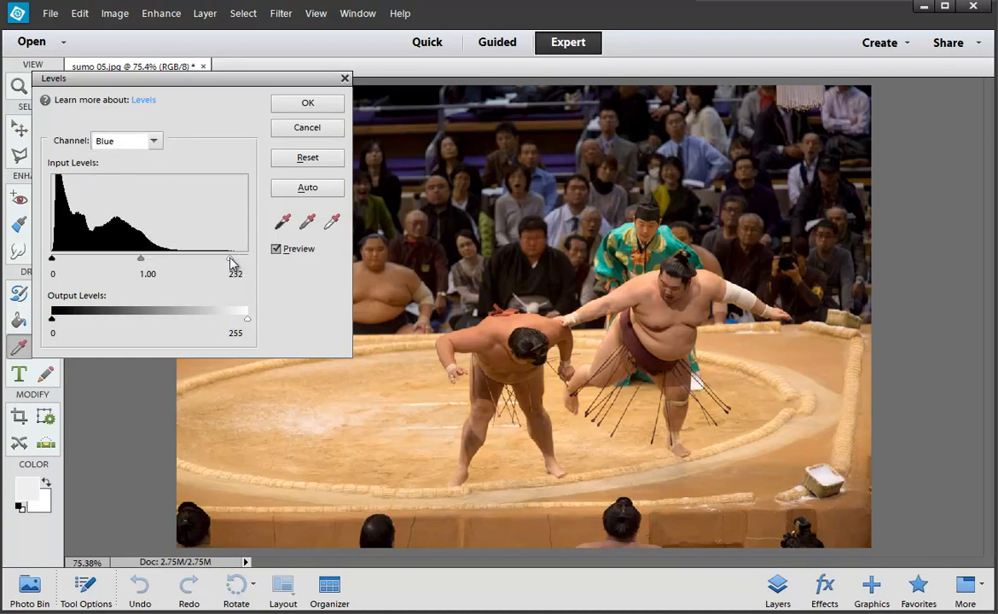
# Step: Set the RGB midtone input level to 1.39 and the black input level to 15, and apply the Levels adjustment
pyautogui.click(128, 141)
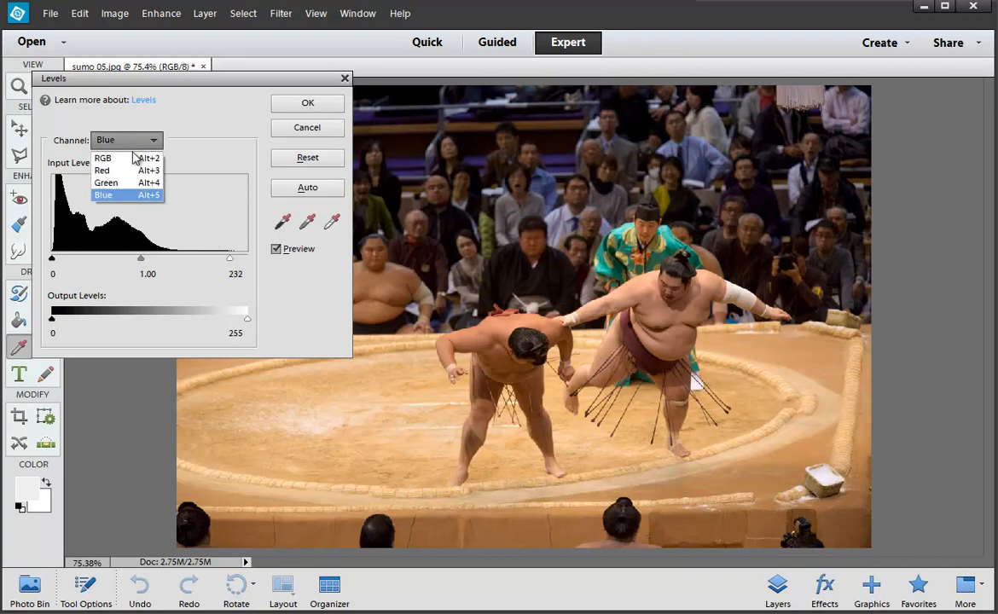
pyautogui.click(130, 156)
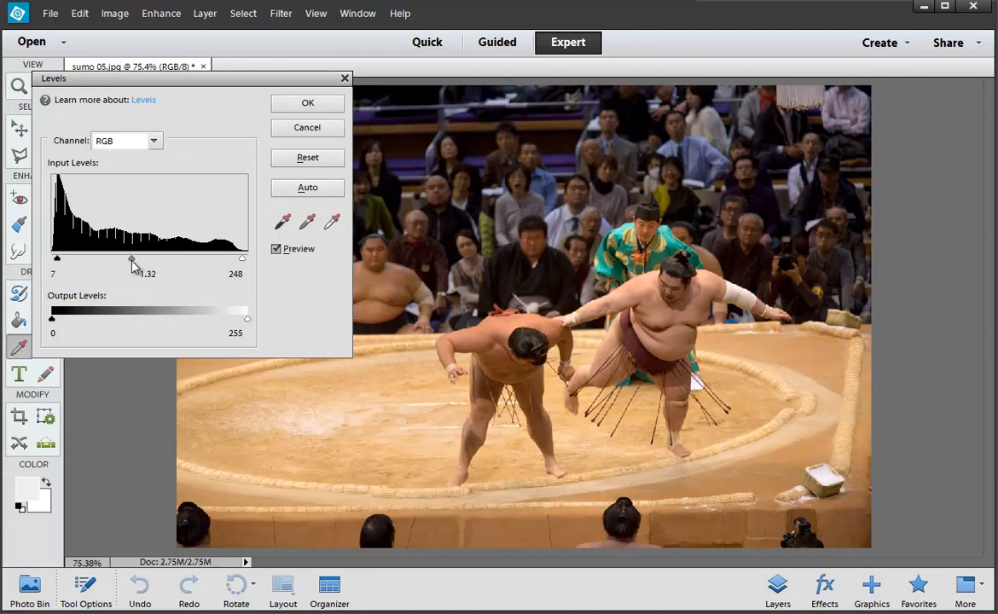
pyautogui.moveTo(135, 263); pyautogui.dragTo(128, 263)
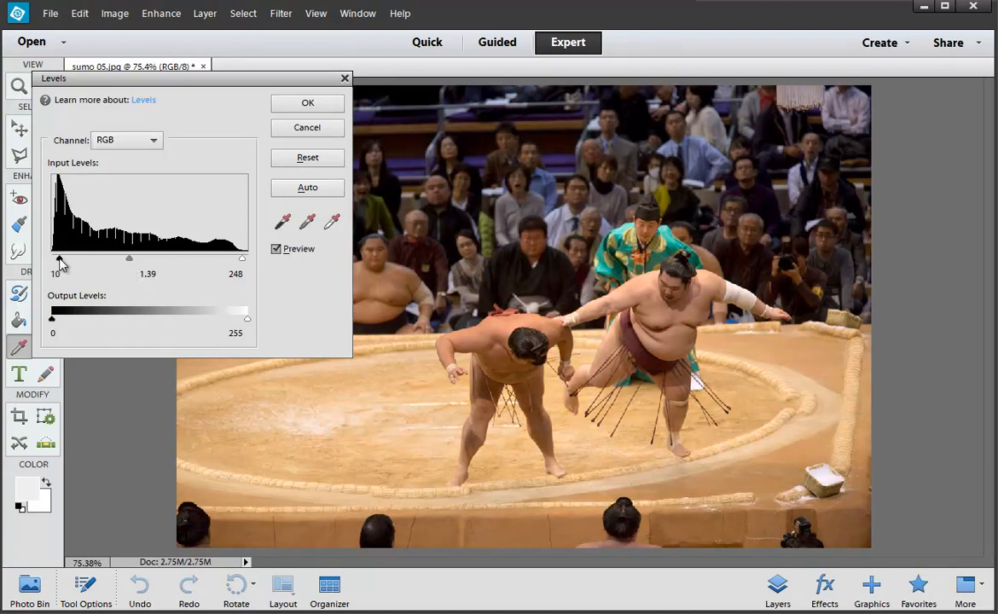
pyautogui.moveTo(57, 261); pyautogui.dragTo(64, 263)
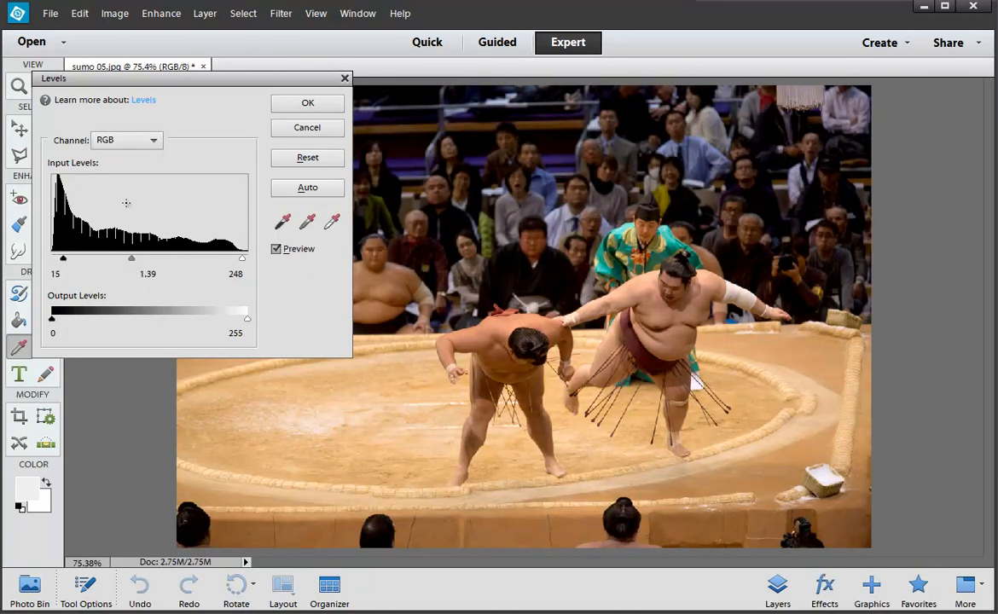
pyautogui.click(326, 106)
# Step: Inspect the corrected photo's histogram in Levels without making changes, and revert the photo to its saved version
pyautogui.hotkey('ctrl', 'l')
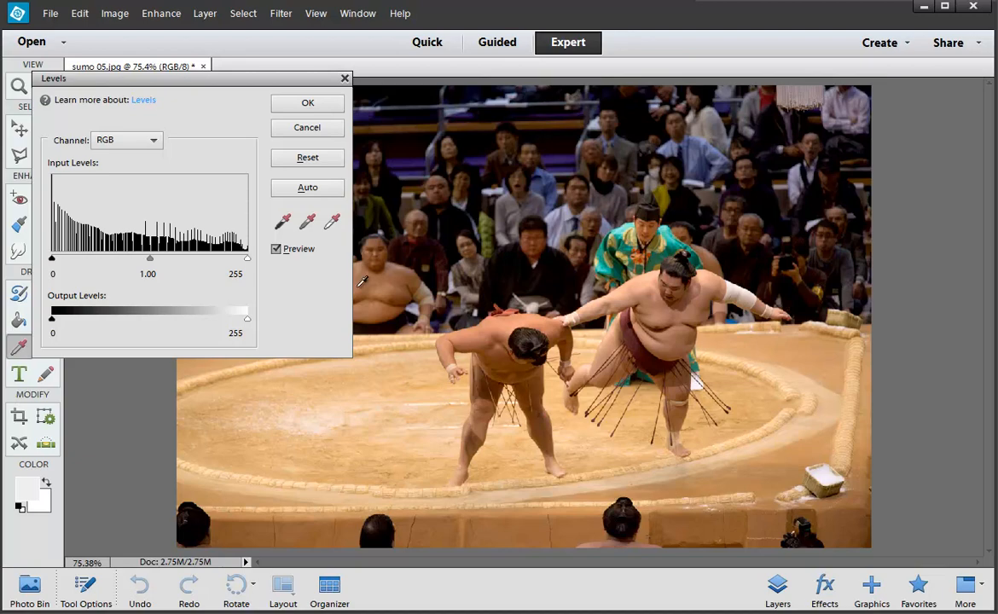
pyautogui.click(286, 130)
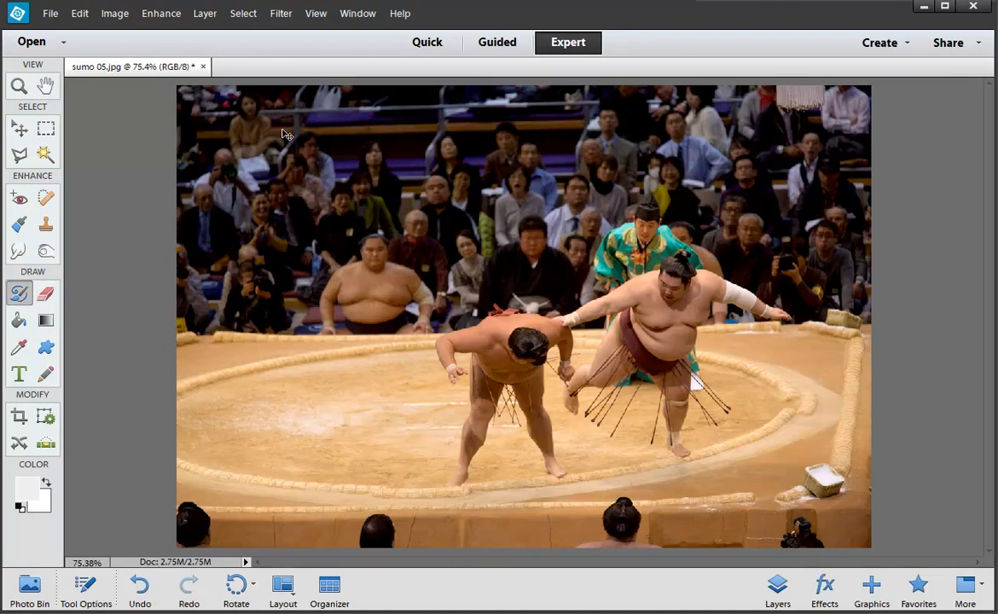
pyautogui.hotkey('ctrl', 'l')
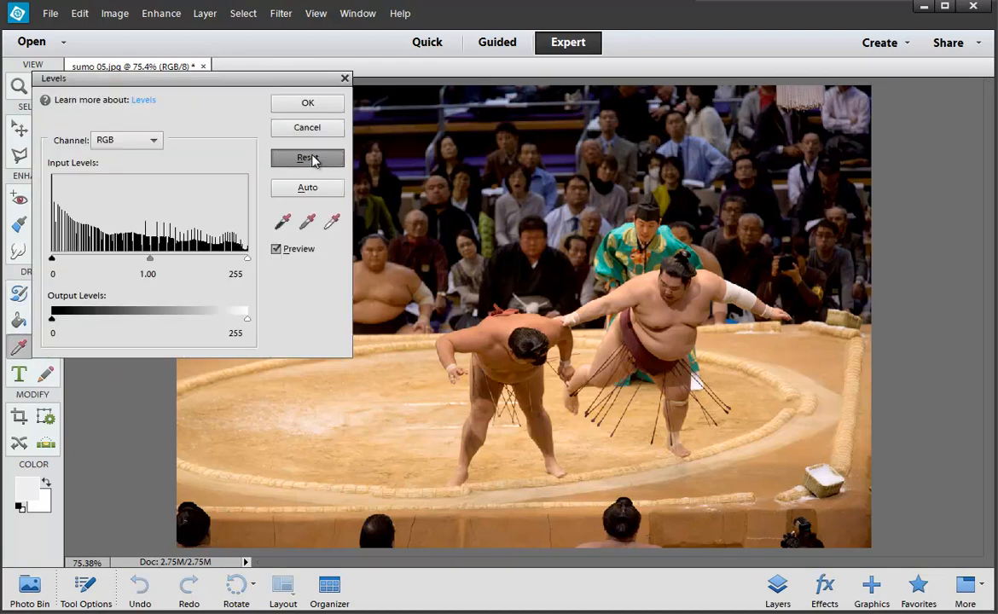
pyautogui.click(279, 106)
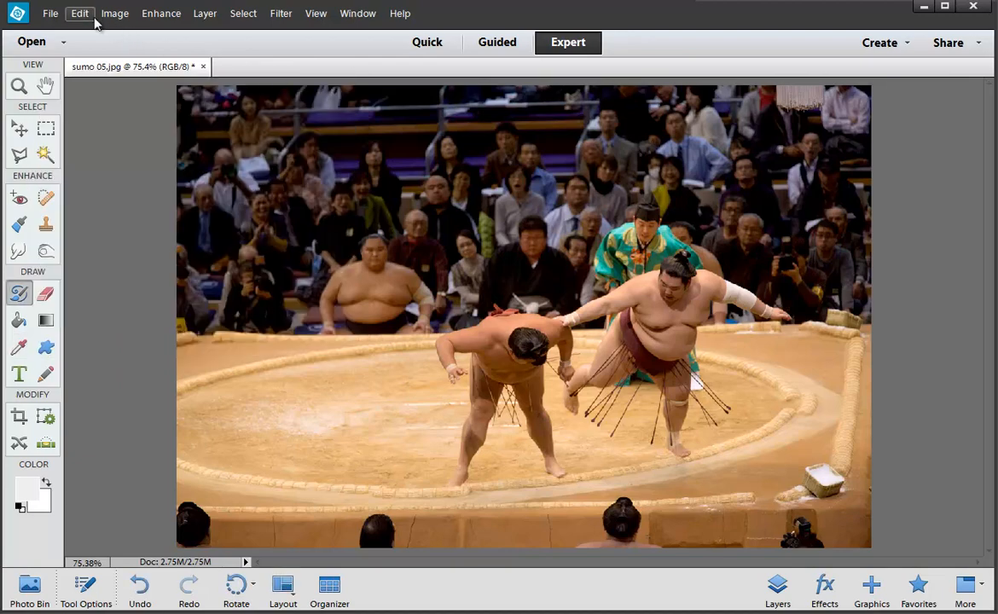
pyautogui.click(80, 13)
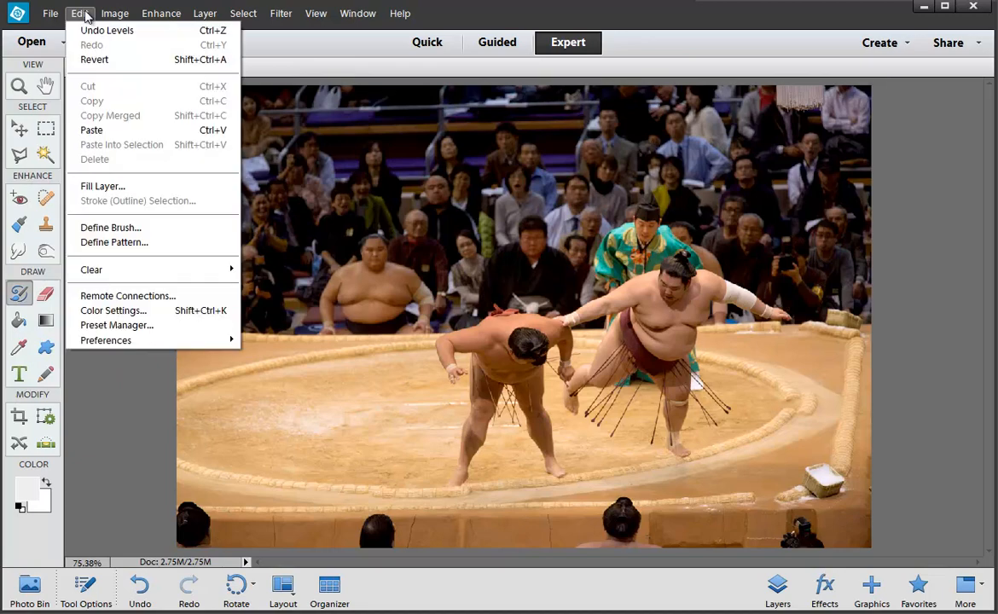
pyautogui.click(93, 61)
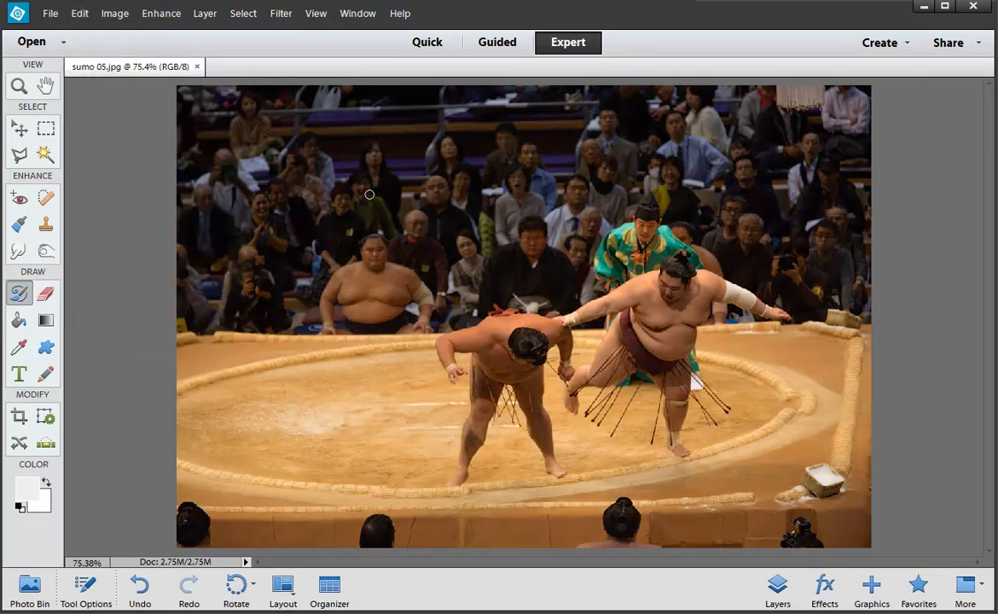
# Step: Try setting the white point in Levels from the white salt in the box beside the ring, and reset the correction
pyautogui.hotkey('ctrl', 'l')
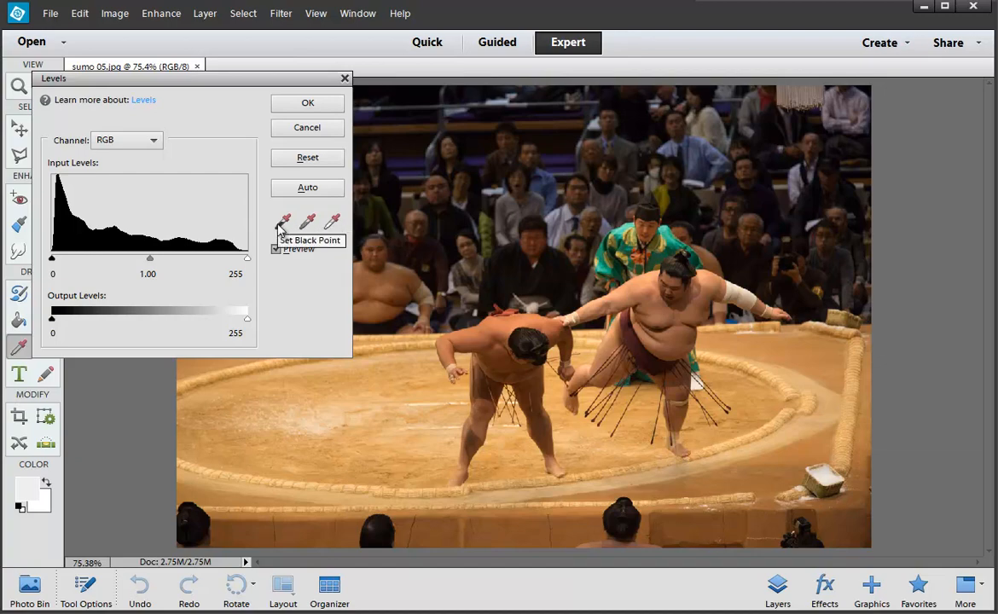
pyautogui.click(332, 221)
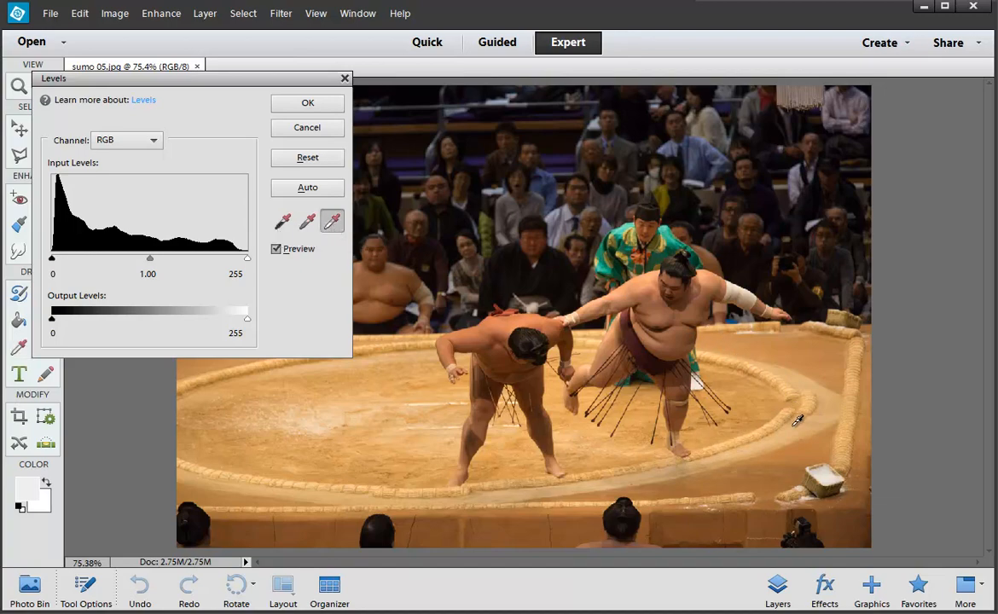
pyautogui.click(828, 472)
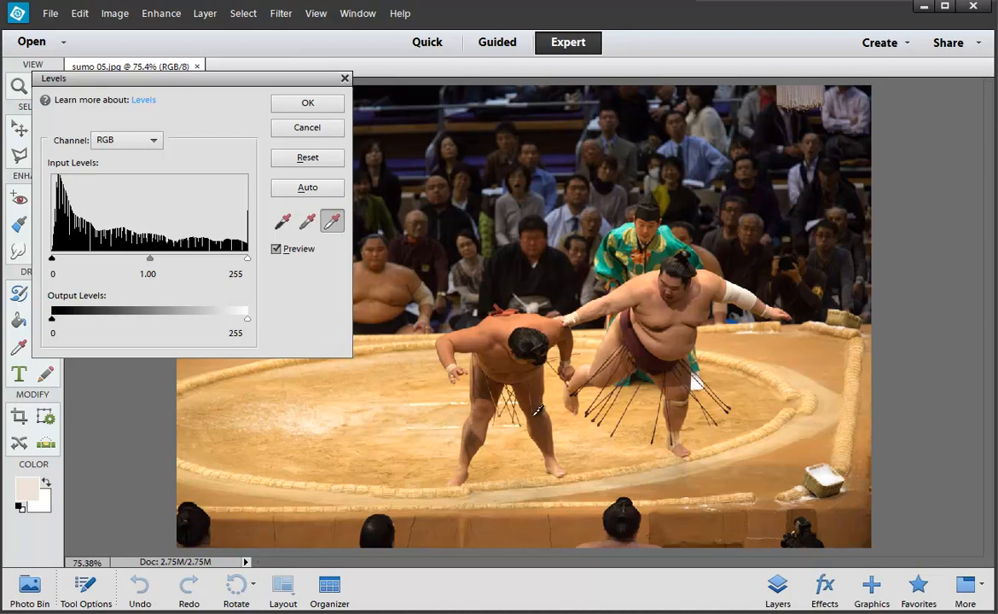
pyautogui.click(312, 166)
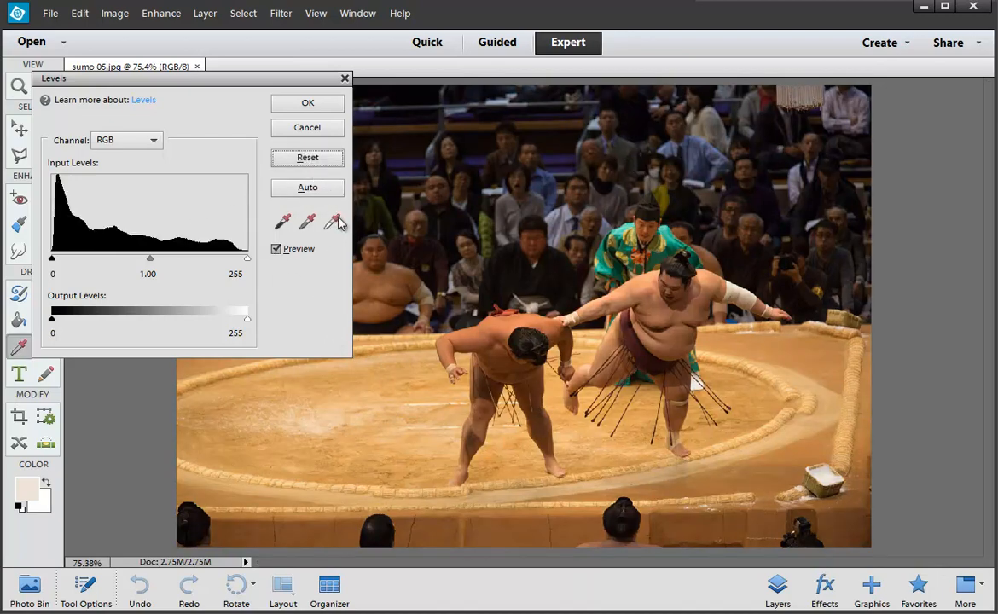
# Step: Sample the salt, the white paper and the wrestler's skin with the eyedropper, toggle the preview and discard Levels
pyautogui.click(829, 474)
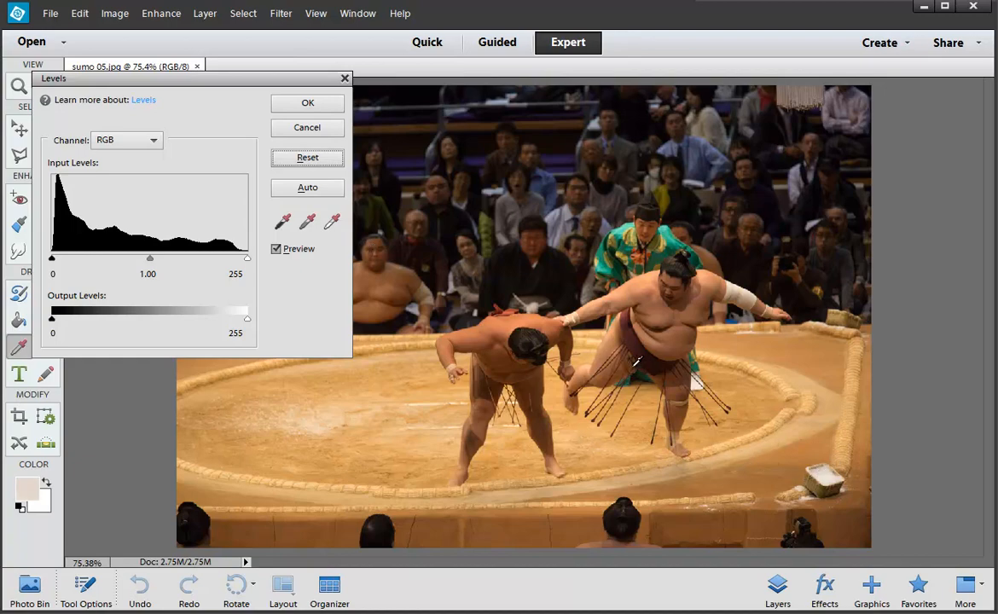
pyautogui.click(696, 384)
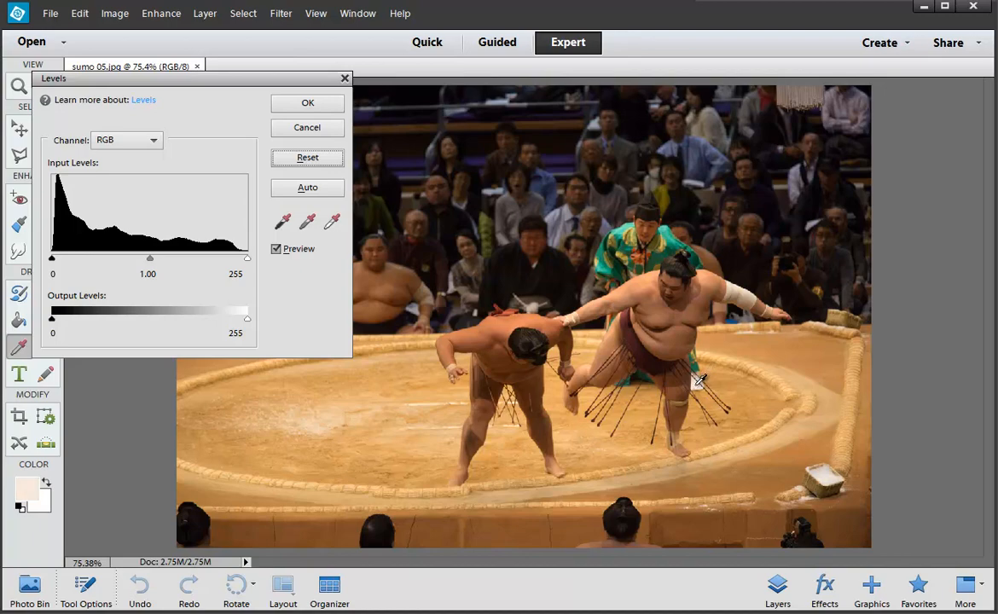
pyautogui.click(679, 336)
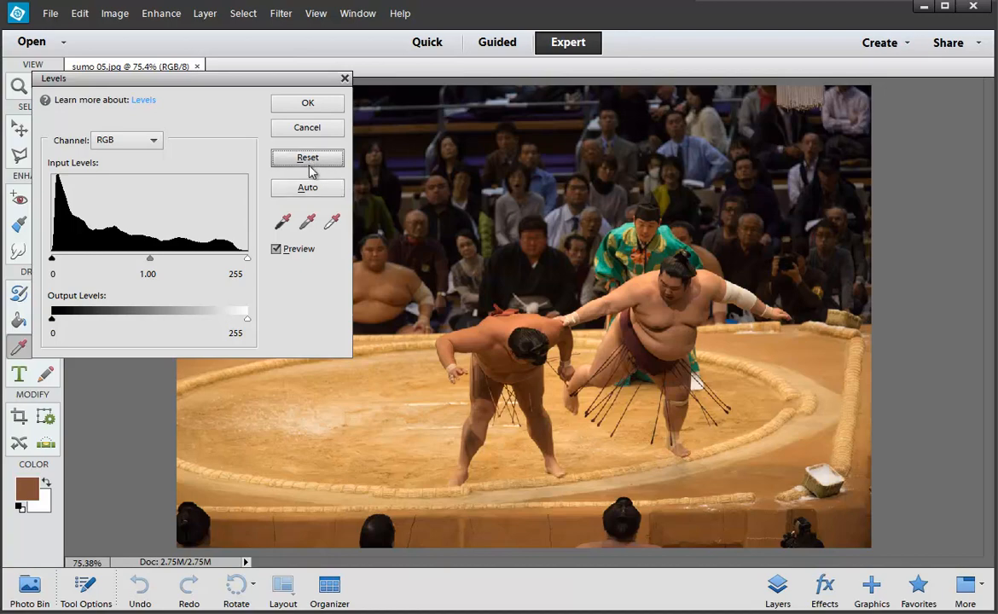
pyautogui.click(282, 252)
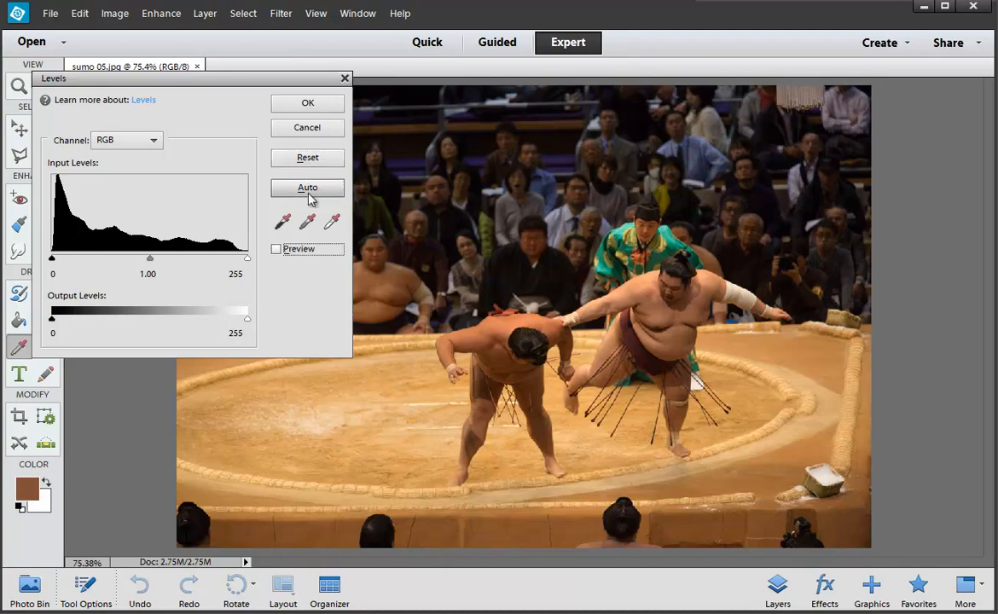
pyautogui.click(274, 252)
pyautogui.click(296, 134)
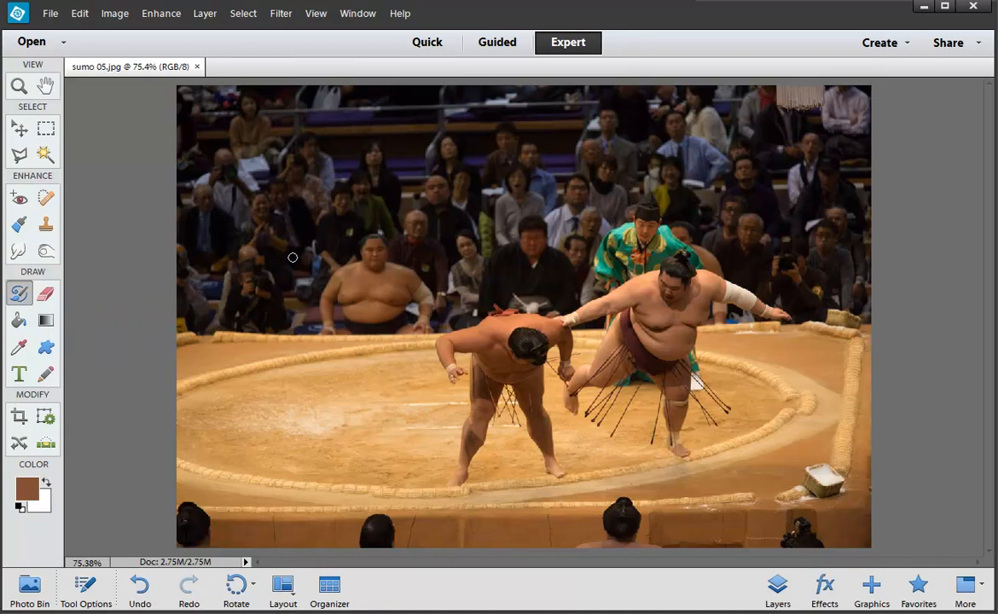
# Step: Try setting the Levels white point from the salt box, reset it, sample the white paper and discard Levels
pyautogui.hotkey('ctrl', 'l')
pyautogui.click(333, 221)
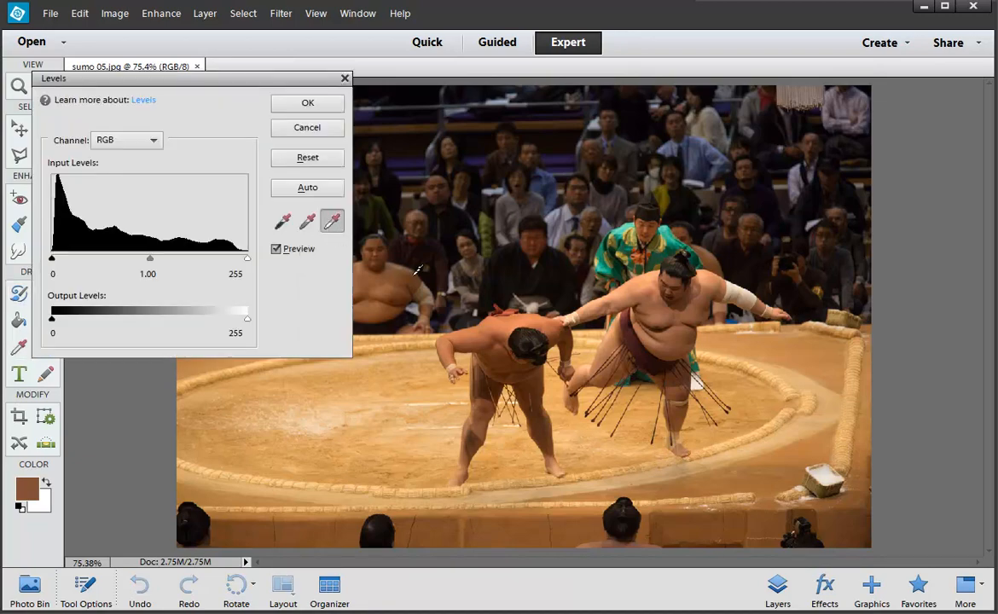
pyautogui.click(832, 468)
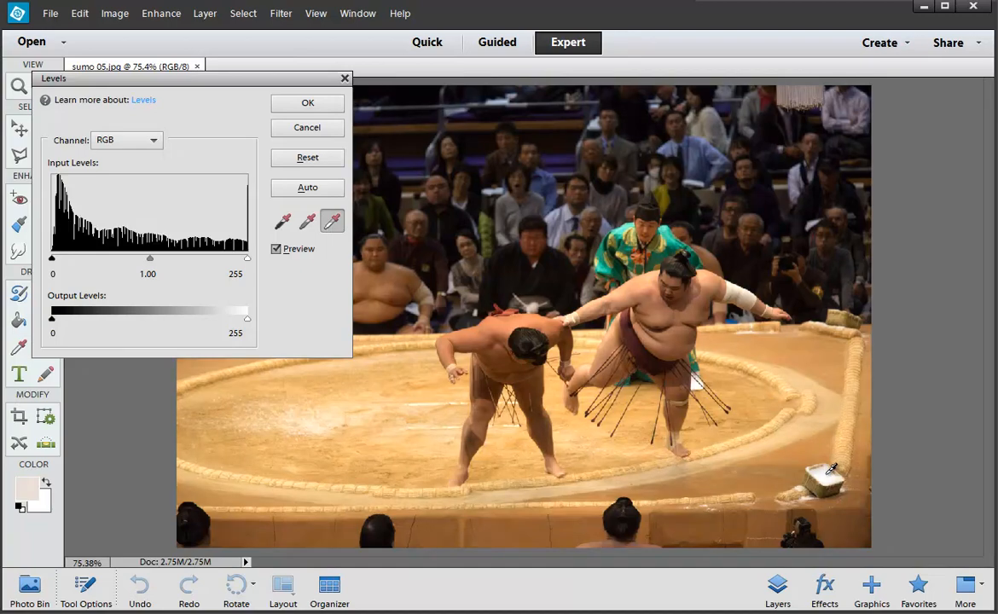
pyautogui.click(317, 159)
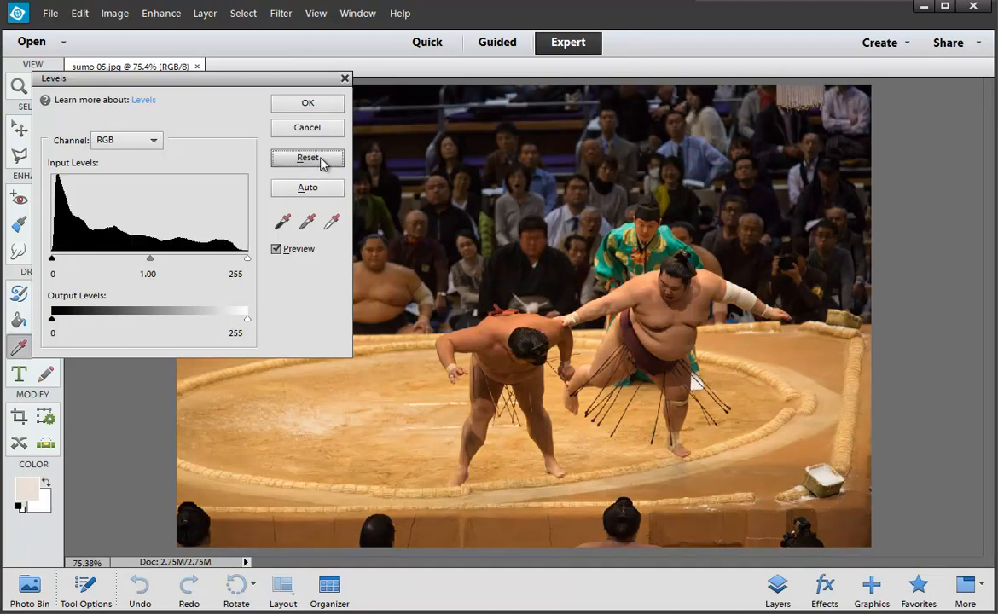
pyautogui.click(694, 386)
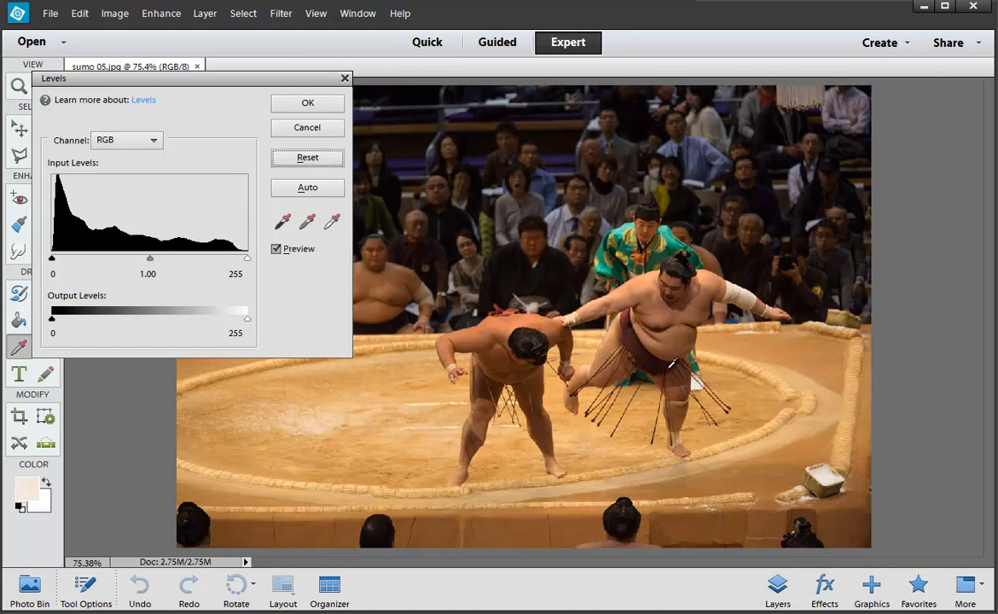
pyautogui.click(331, 130)
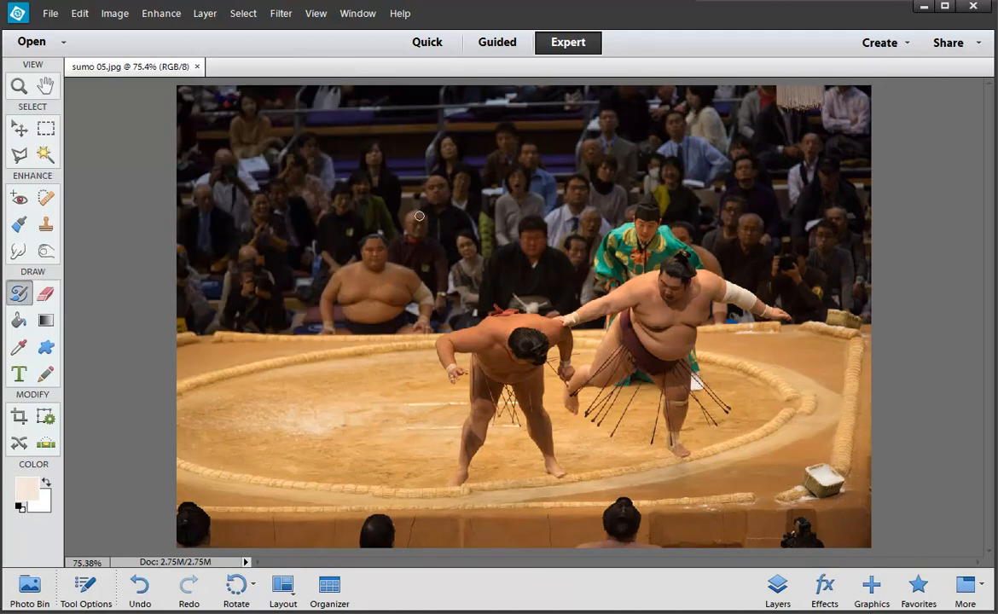
# Step: Try setting the white point in Levels from the standing wrestler's belly, and reset the correction
pyautogui.hotkey('ctrl', 'l')
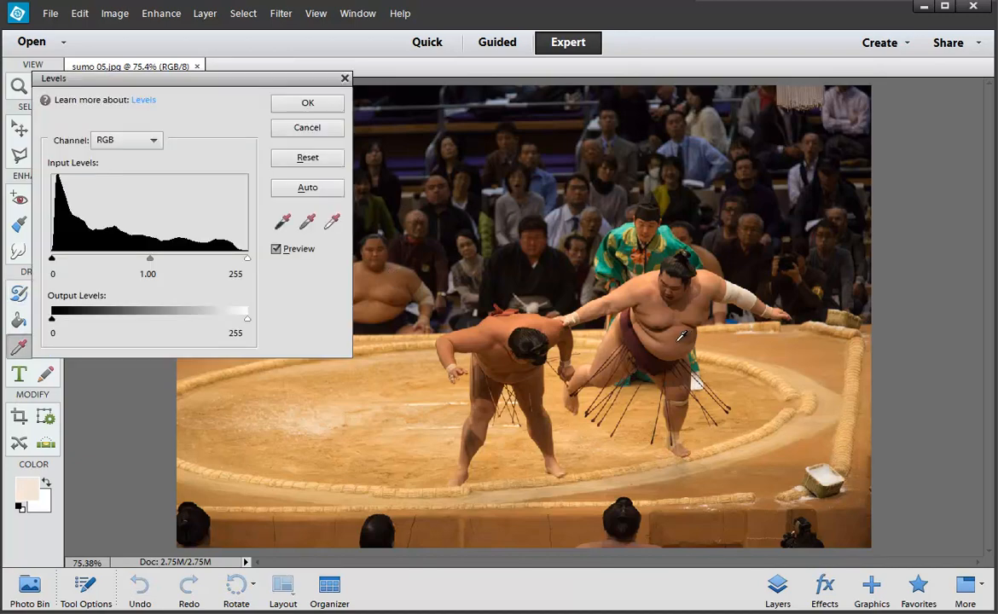
pyautogui.click(332, 221)
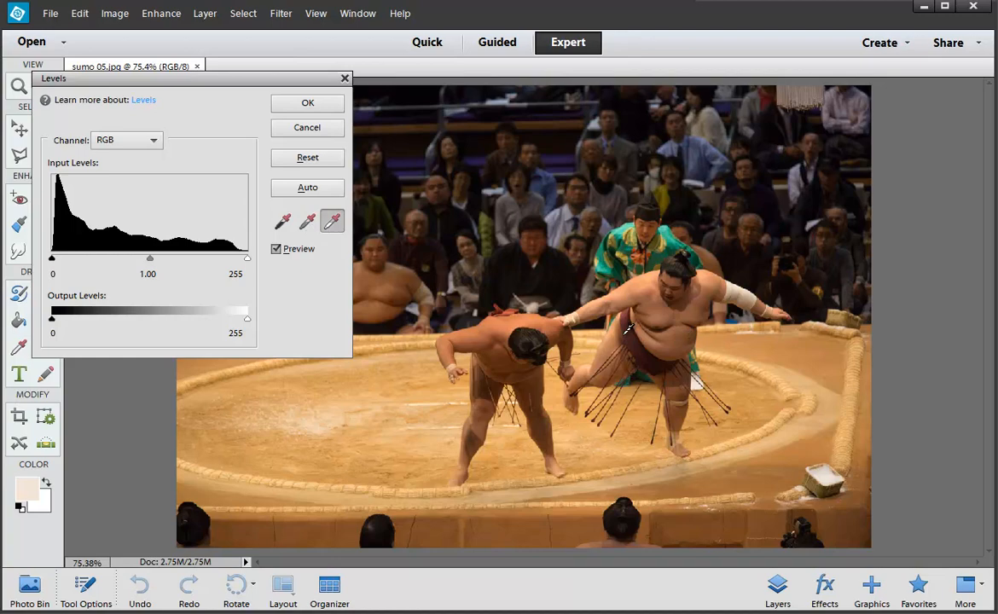
pyautogui.click(682, 337)
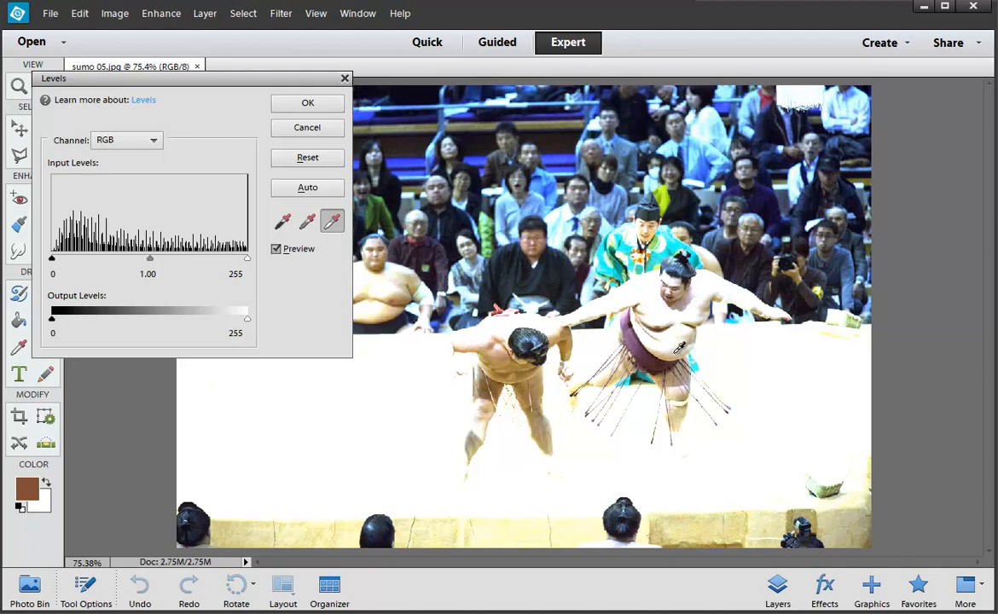
pyautogui.click(286, 164)
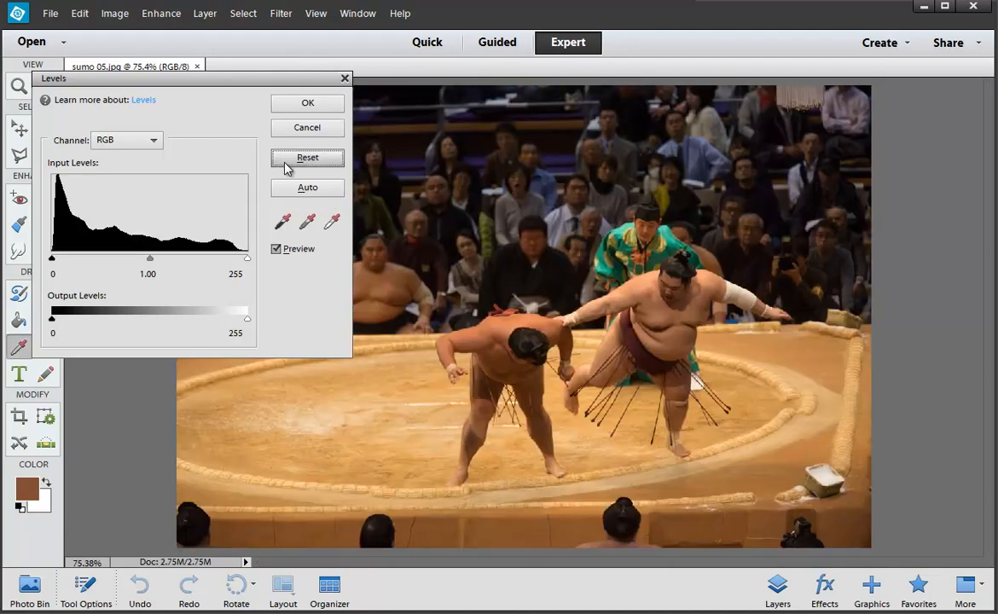
# Step: Try setting the gray point from the standing wrestler's belly, examine the skin close up, and reset the correction
pyautogui.click(307, 221)
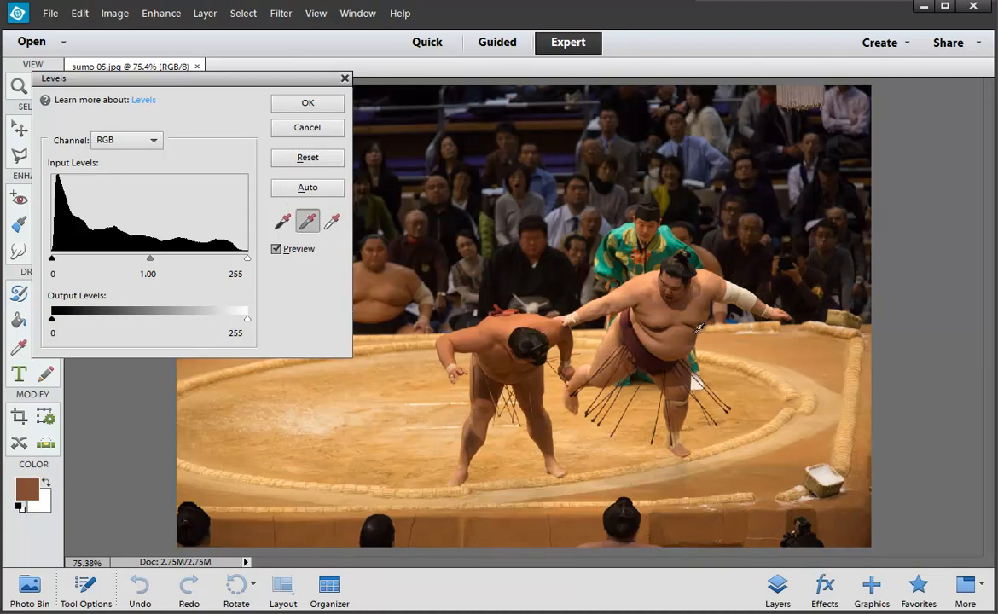
pyautogui.click(680, 336)
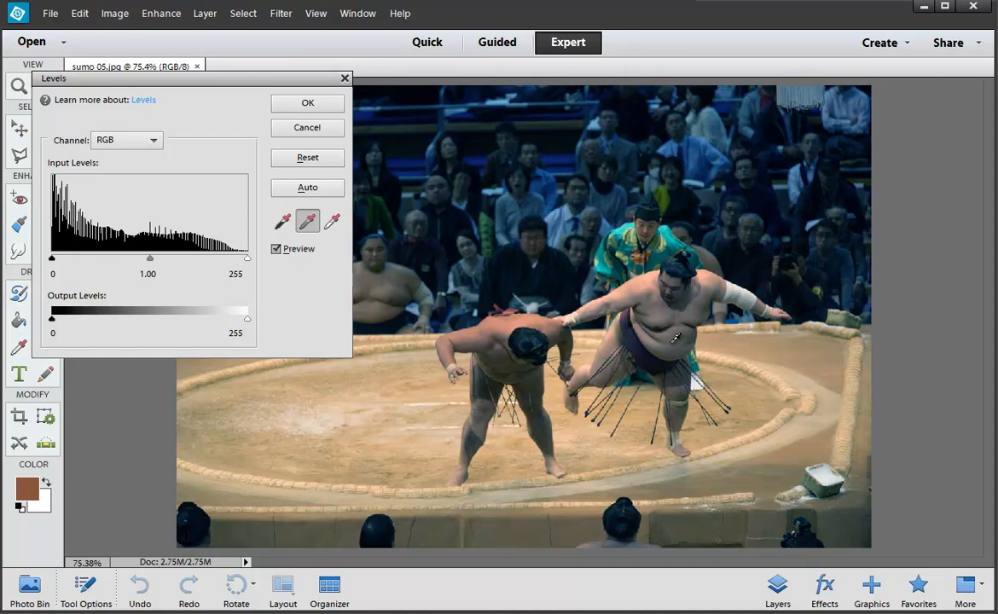
pyautogui.hotkey('ctrl', '=')
pyautogui.hotkey('ctrl', '=')
pyautogui.hotkey('ctrl', '=')
pyautogui.hotkey('ctrl', '=')
pyautogui.hotkey('ctrl', '=')
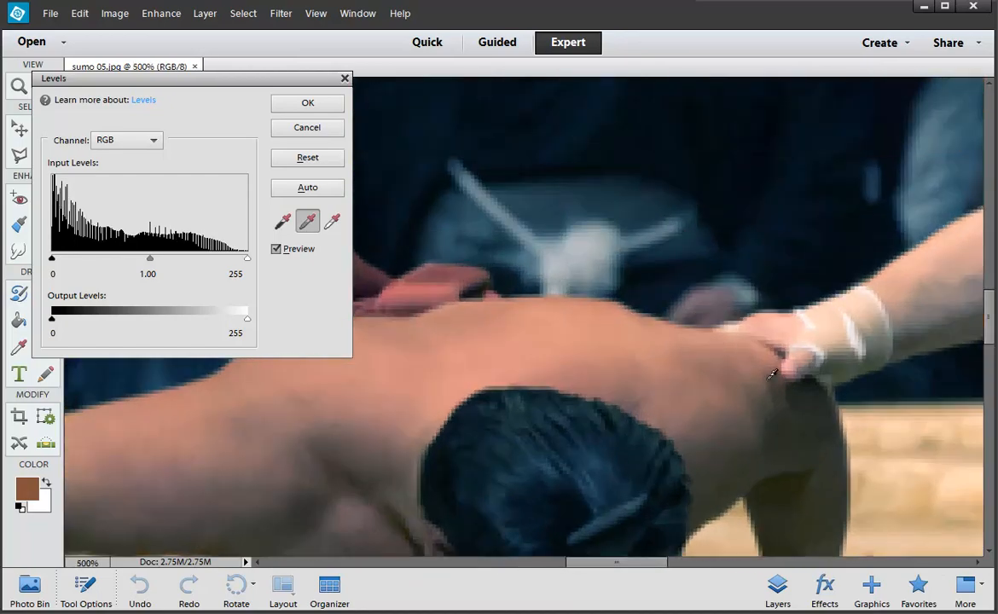
pyautogui.moveTo(910, 388); pyautogui.dragTo(307, 250)
pyautogui.moveTo(611, 316); pyautogui.dragTo(246, 379)
pyautogui.moveTo(636, 346); pyautogui.dragTo(587, 345)
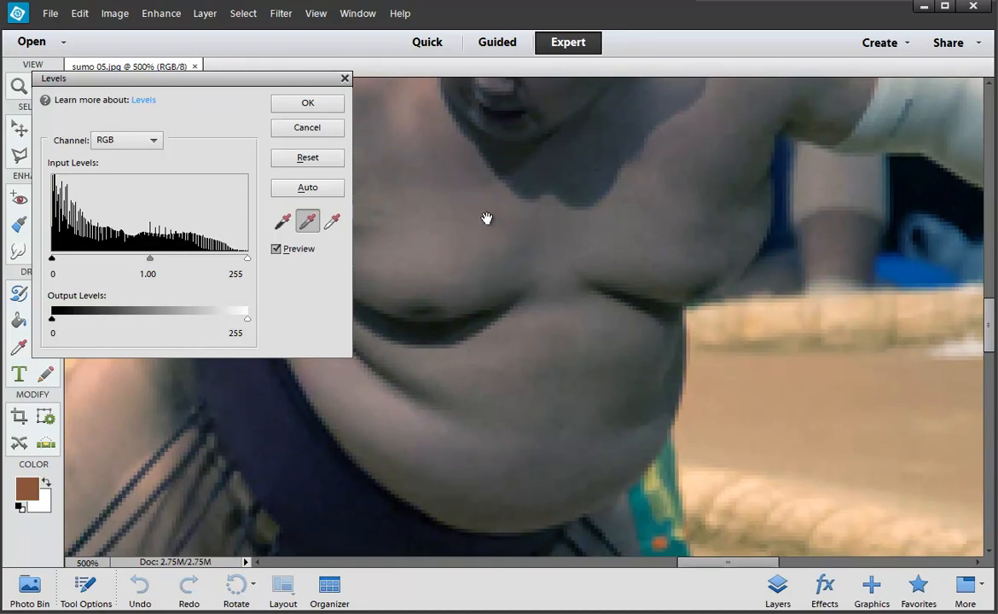
pyautogui.click(303, 159)
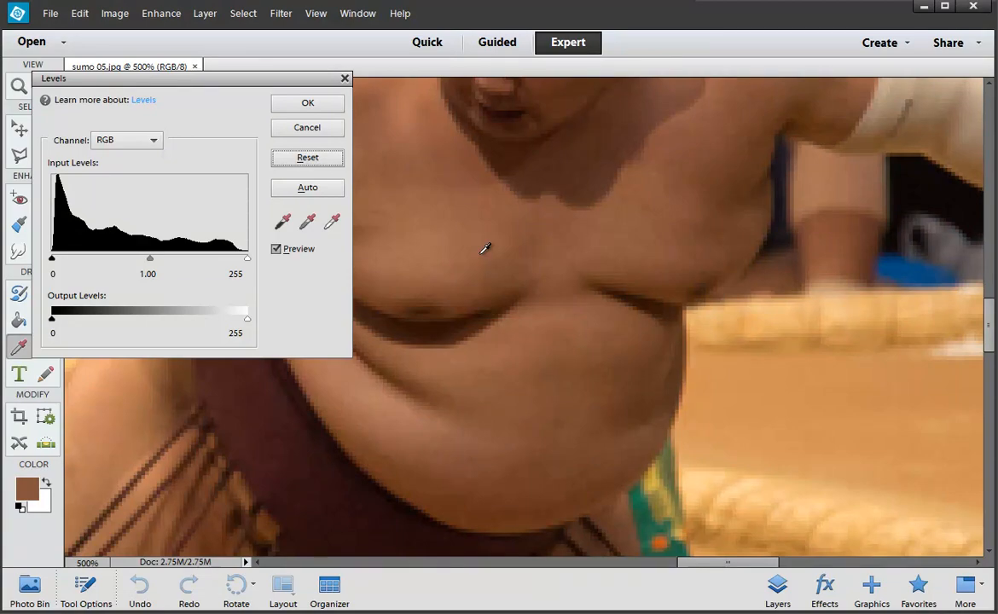
pyautogui.hotkey('ctrl', '0')
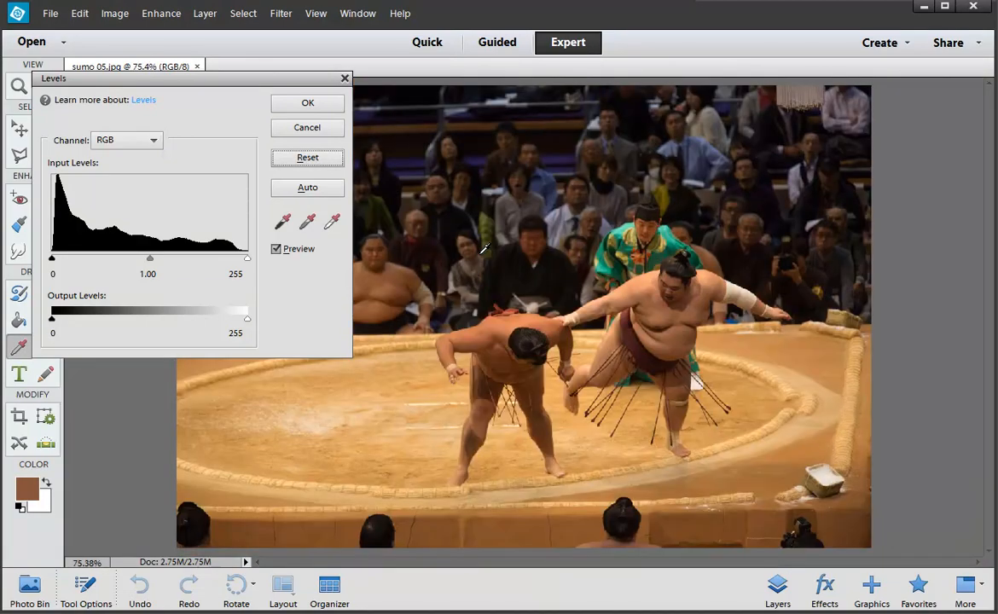
# Step: Set the black point from the seated judge's black robe and the white point from the salt in the box
pyautogui.click(284, 223)
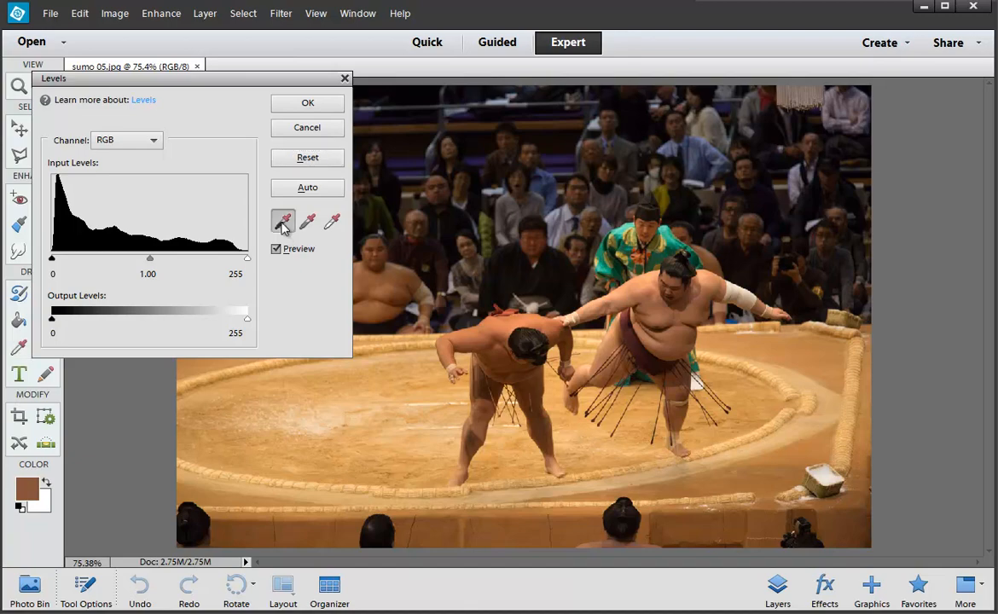
pyautogui.click(516, 266)
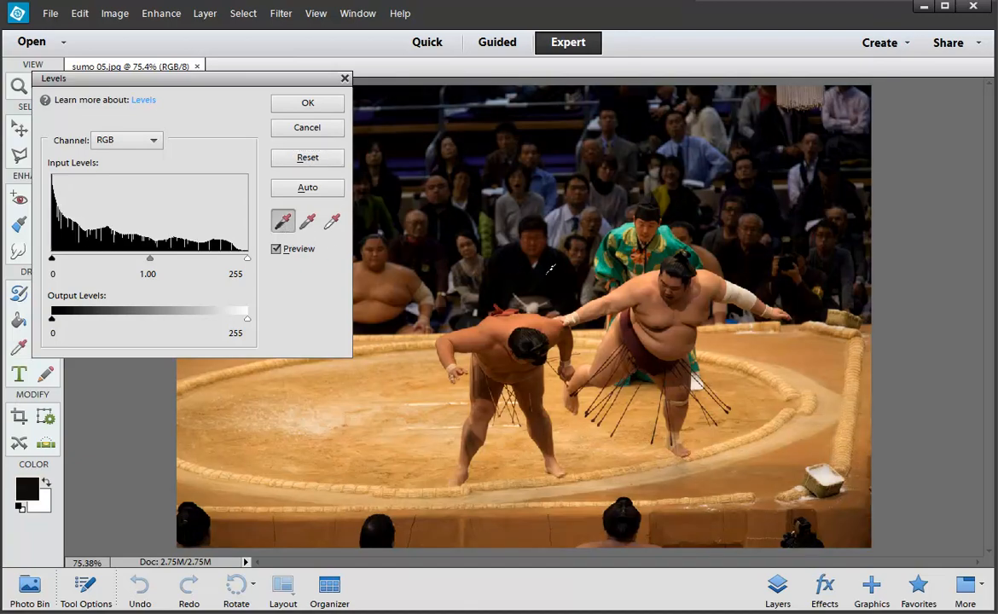
pyautogui.click(332, 221)
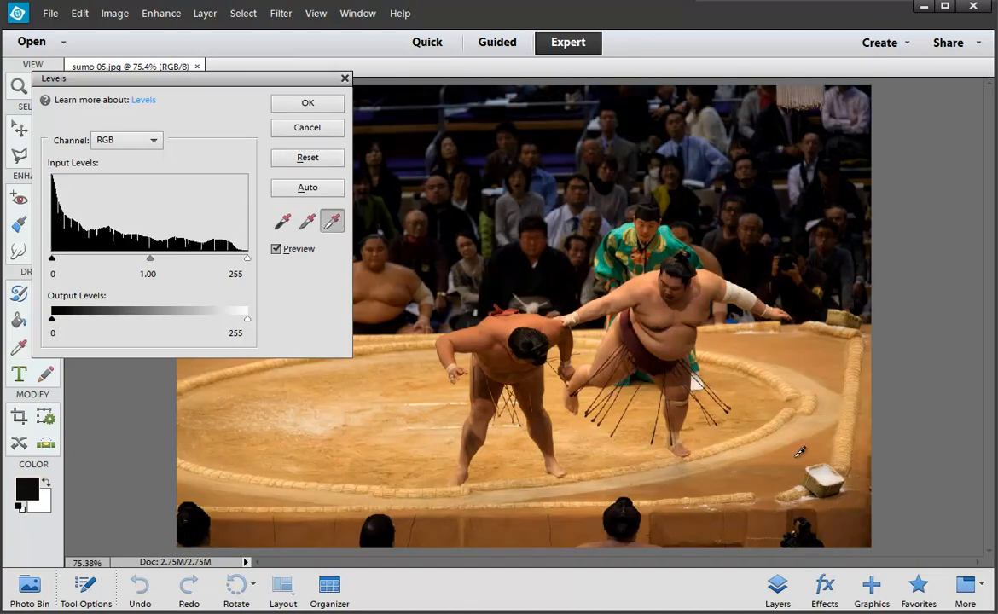
pyautogui.click(826, 475)
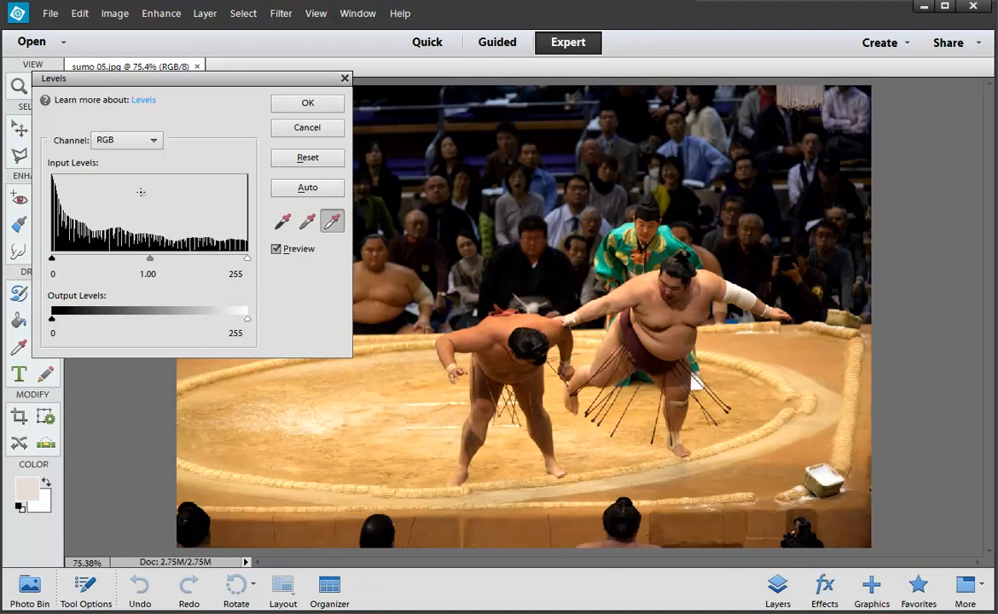
# Step: Set the Blue channel's white input level to 181
pyautogui.click(105, 140)
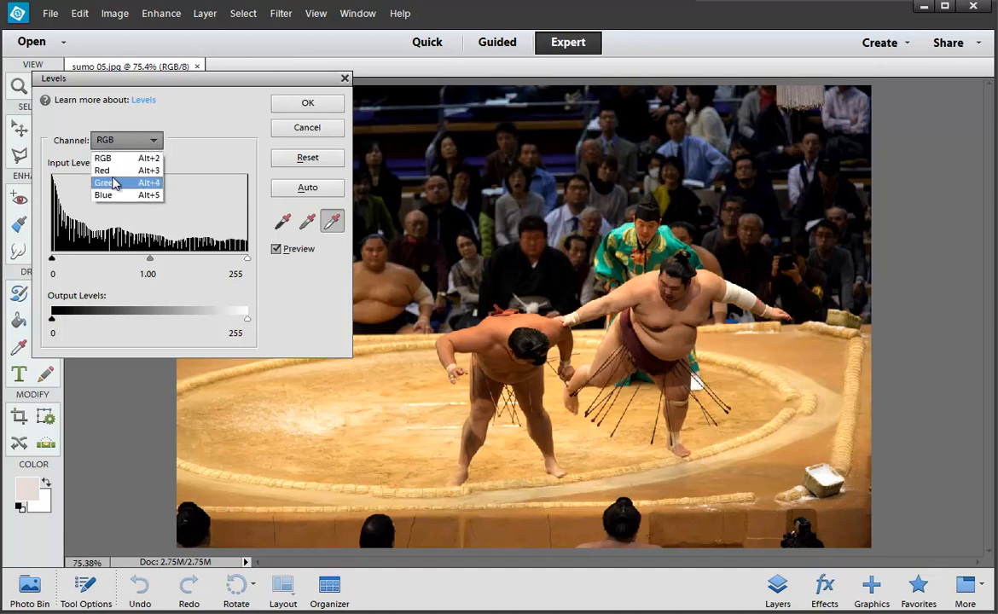
pyautogui.click(104, 195)
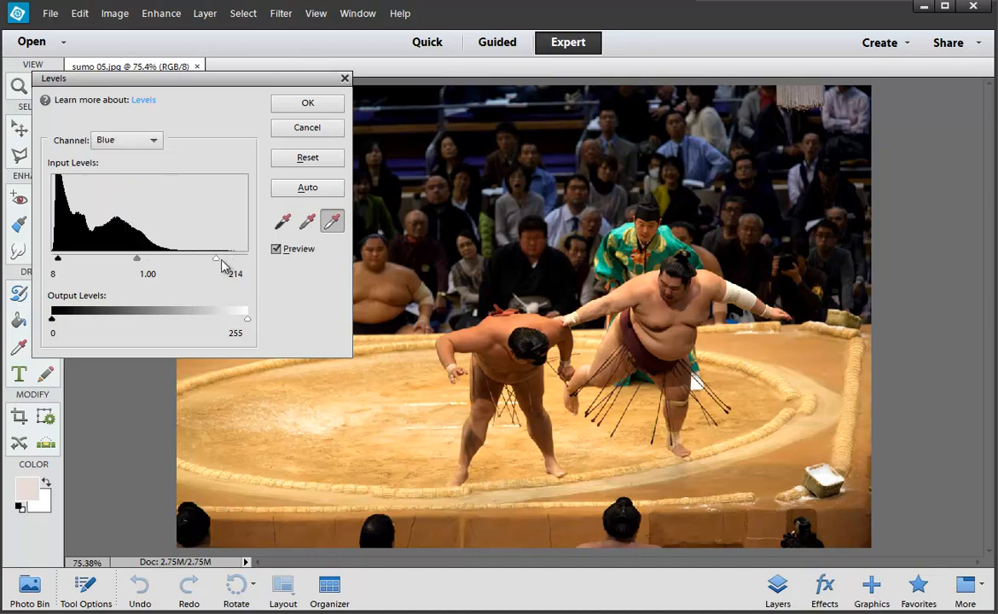
pyautogui.moveTo(221, 262); pyautogui.dragTo(191, 264)
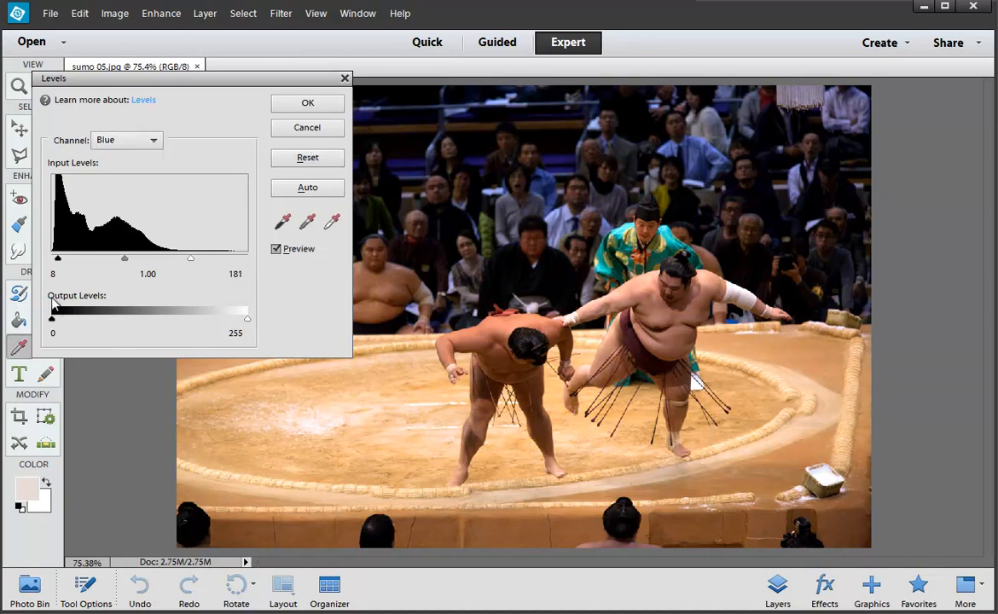
pyautogui.moveTo(247, 320); pyautogui.dragTo(317, 304)
# Step: Try RGB output levels of 26 for black and 221 for white, and discard the Levels adjustment
pyautogui.click(109, 136)
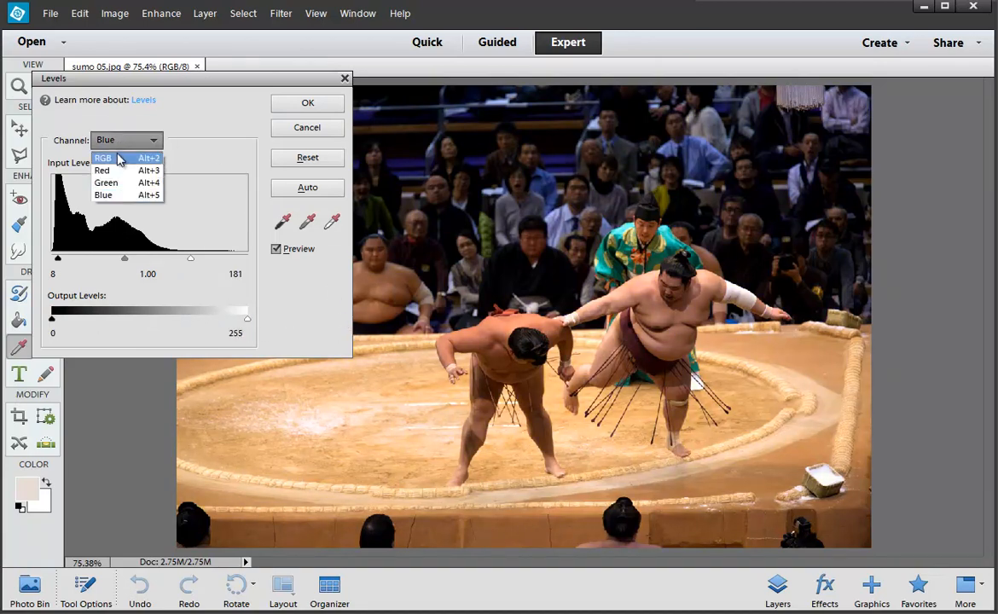
pyautogui.click(111, 145)
pyautogui.moveTo(247, 321); pyautogui.dragTo(222, 322)
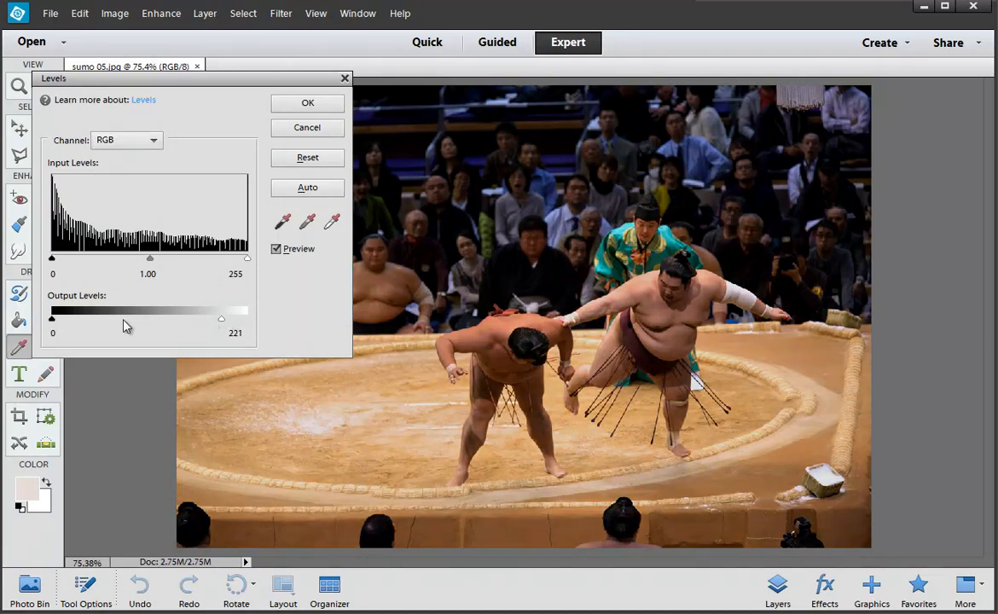
pyautogui.moveTo(52, 320); pyautogui.dragTo(72, 324)
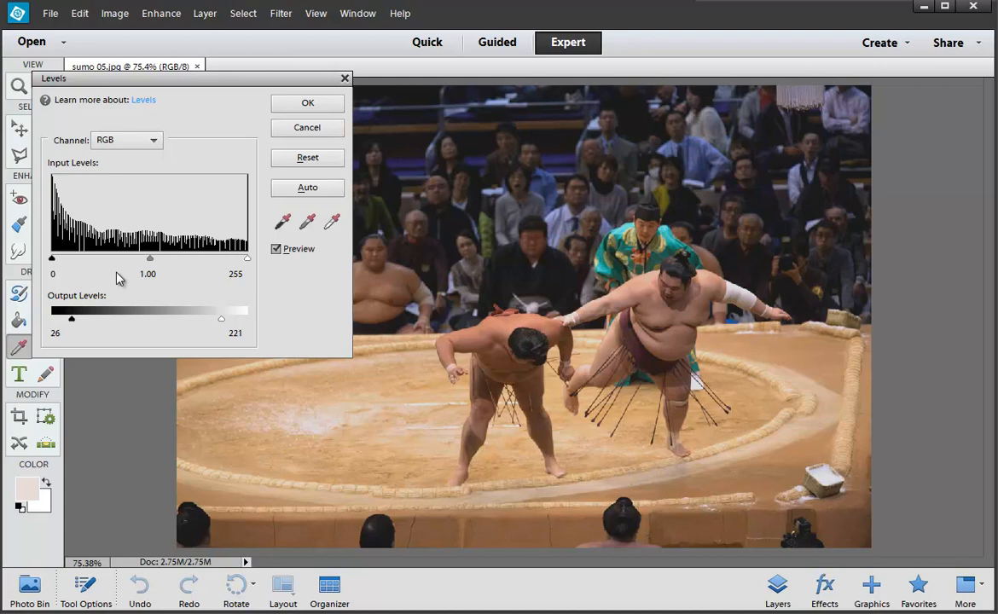
pyautogui.click(327, 131)
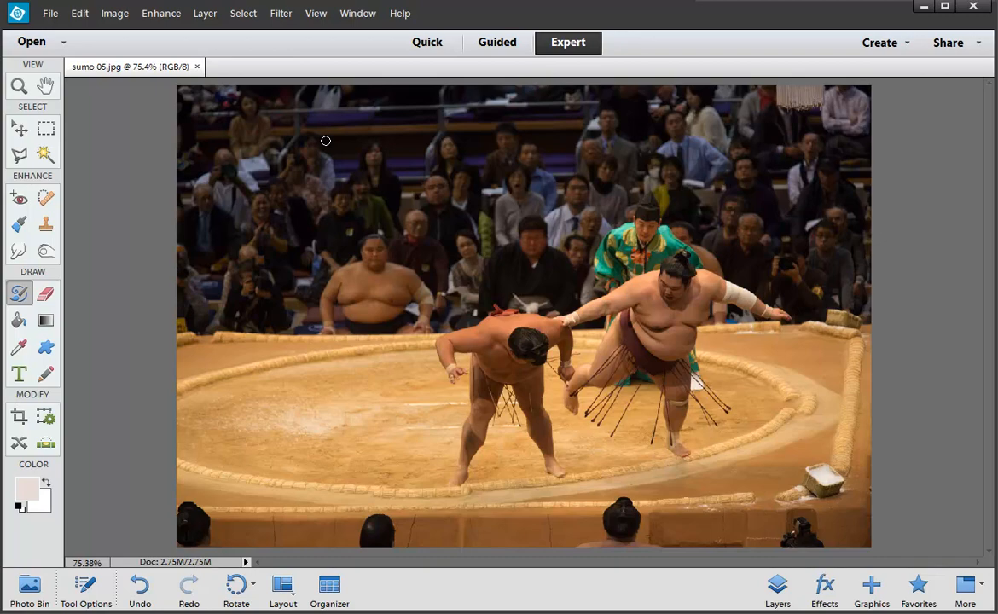
# Step: Open the Hue/Saturation adjustment and move its dialog clear of the wrestlers
pyautogui.click(163, 19)
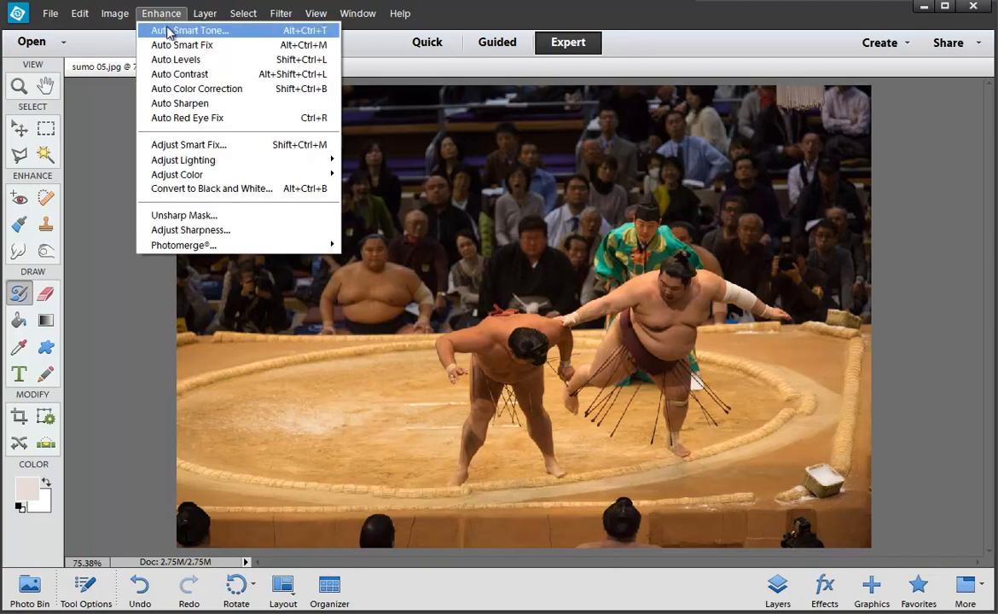
pyautogui.moveTo(197, 178)
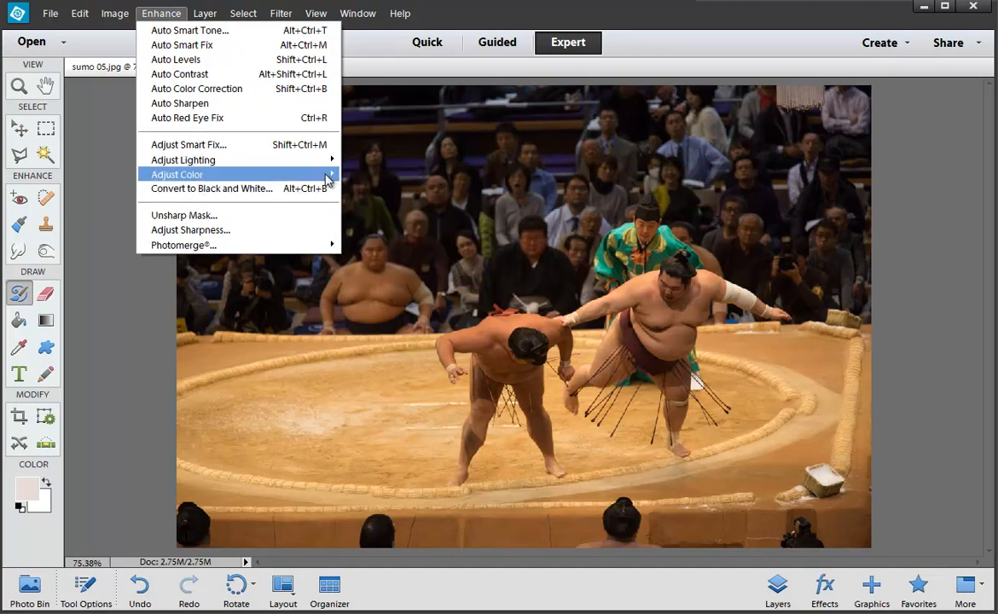
pyautogui.click(403, 188)
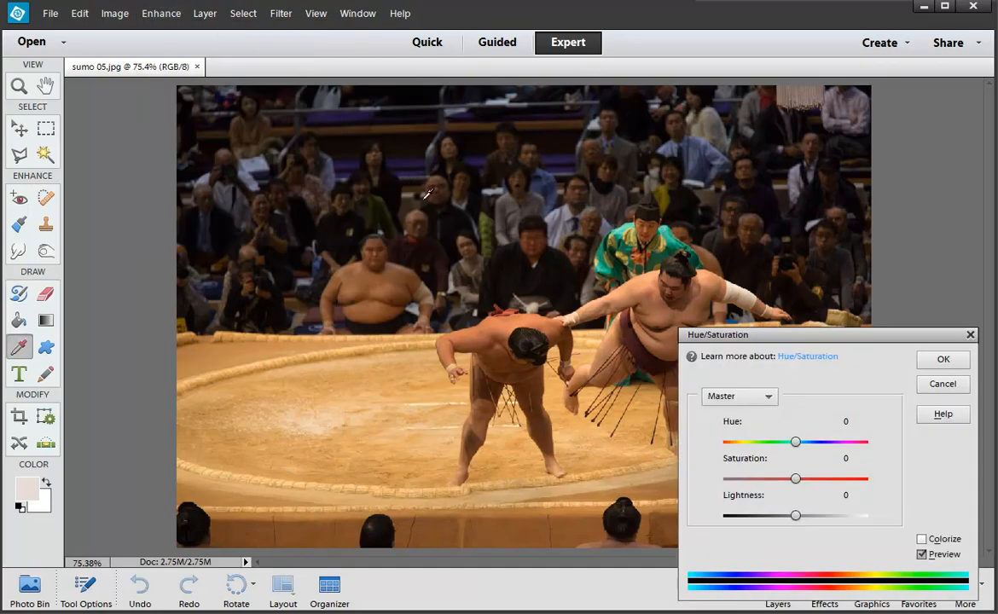
pyautogui.moveTo(787, 336); pyautogui.dragTo(173, 68)
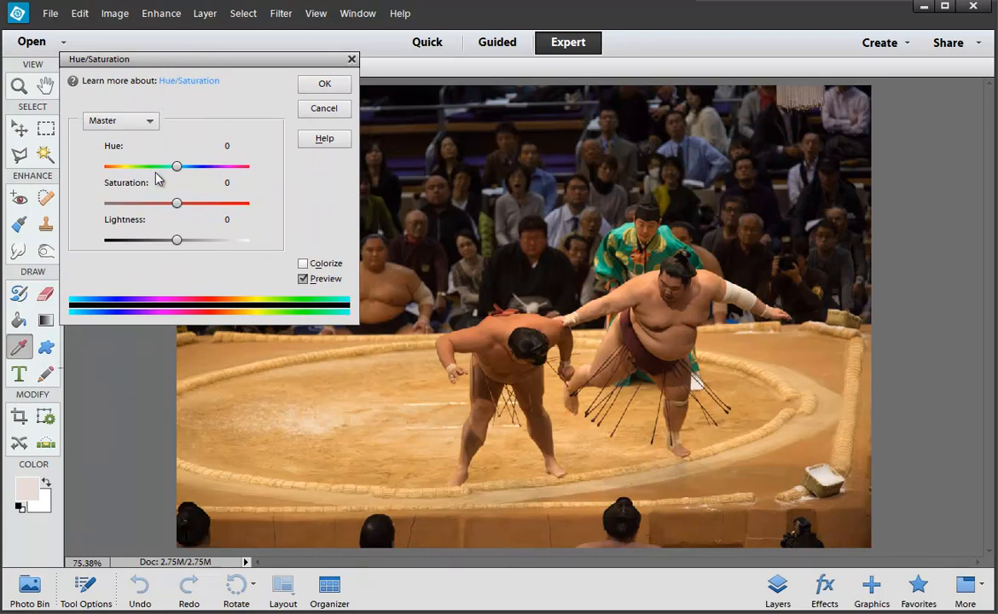
# Step: Try the Master saturation at -100 and +73, and return it to 0
pyautogui.moveTo(175, 203); pyautogui.dragTo(85, 211)
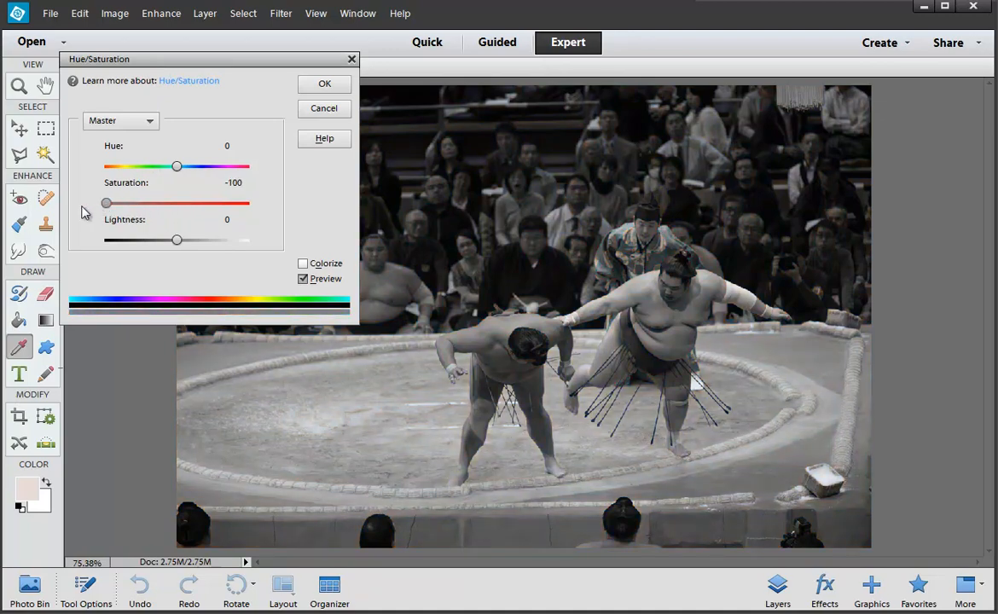
pyautogui.moveTo(83, 213); pyautogui.dragTo(229, 223)
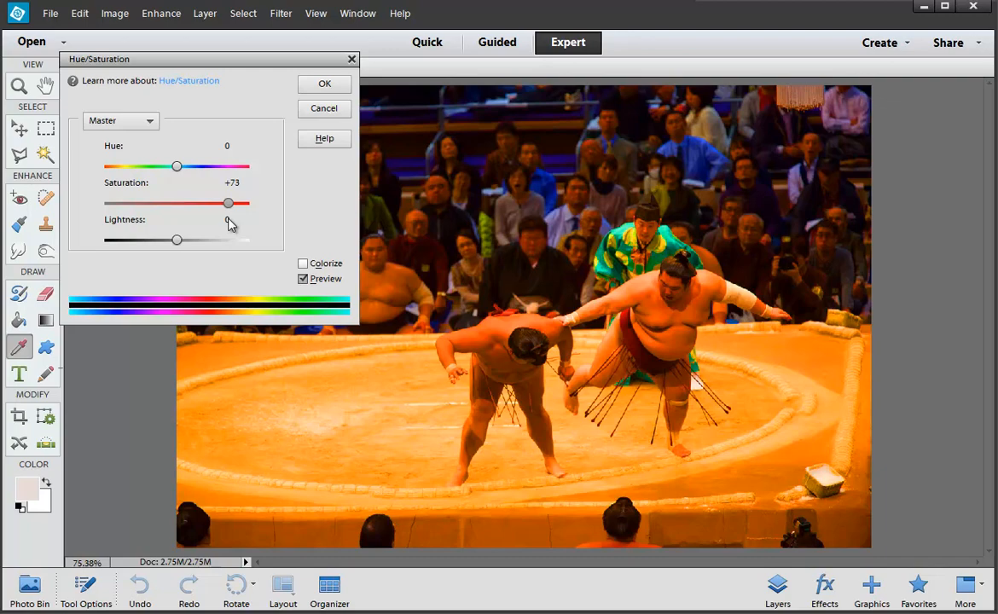
pyautogui.moveTo(228, 219); pyautogui.dragTo(178, 221)
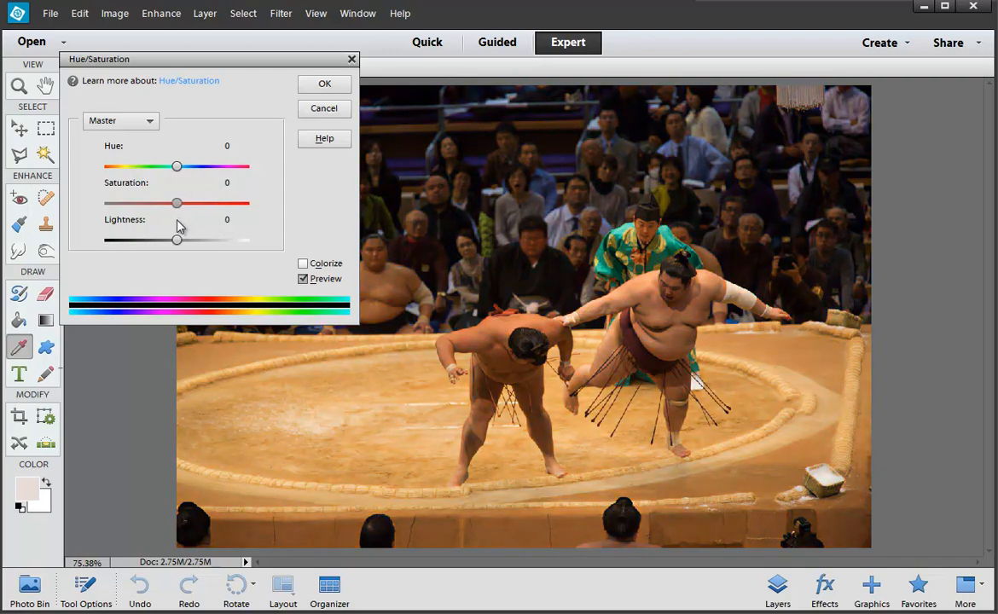
# Step: Try Colorize on the sumo photo with saturation 11 and hue 354, and turn Colorize off again
pyautogui.click(301, 267)
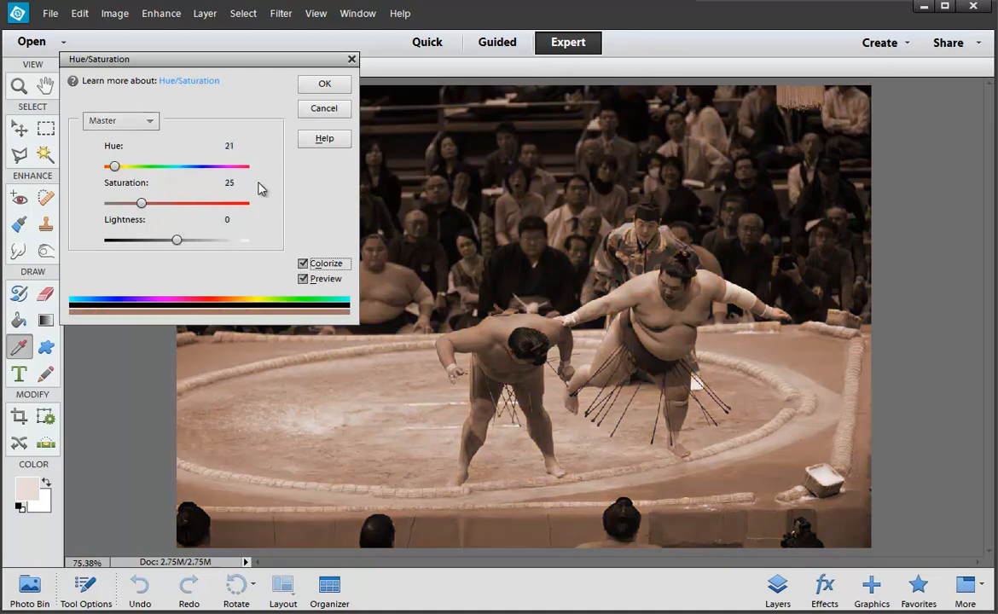
pyautogui.moveTo(139, 203); pyautogui.dragTo(123, 204)
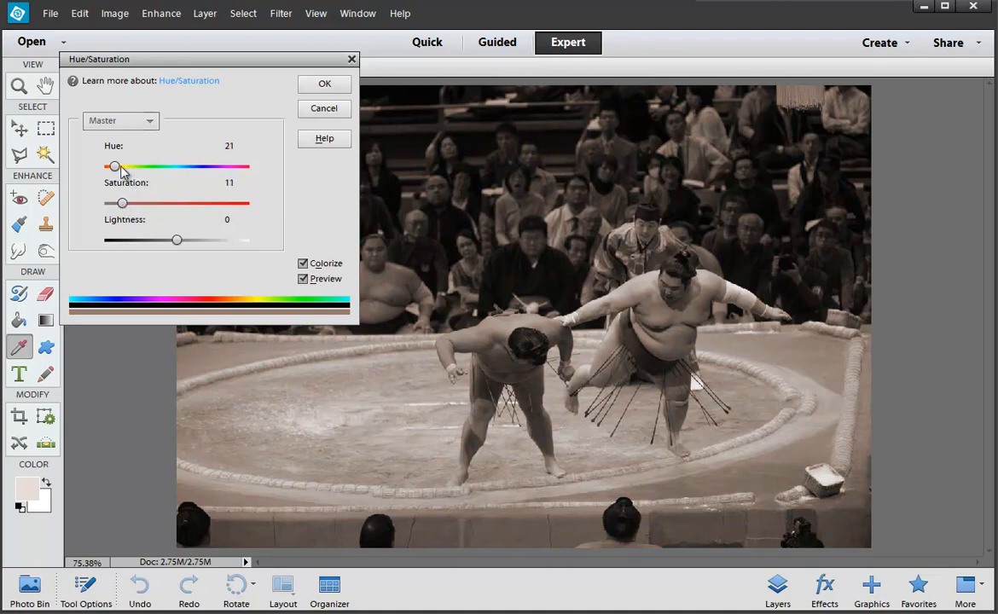
pyautogui.moveTo(116, 169); pyautogui.dragTo(246, 176)
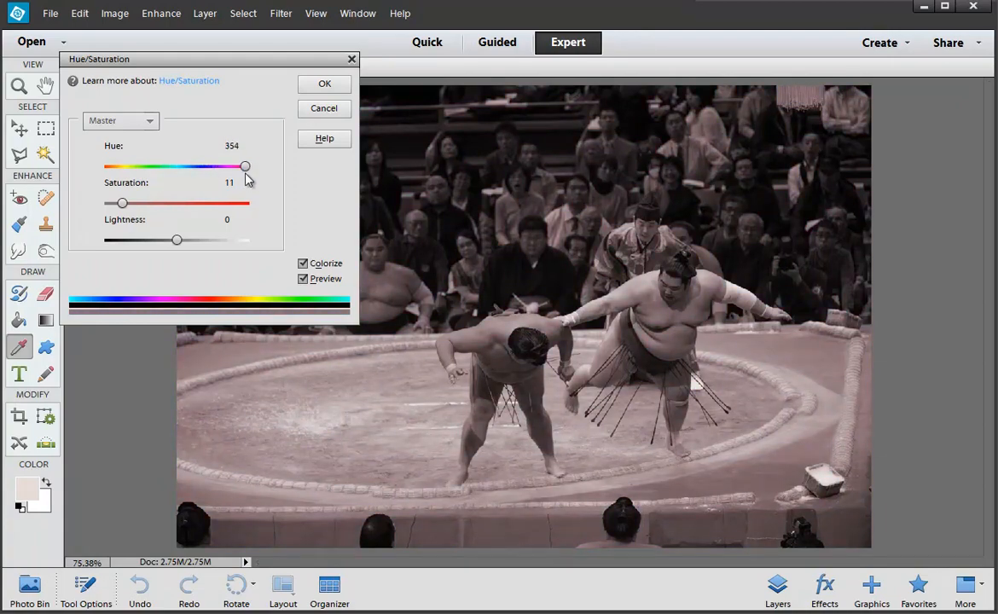
pyautogui.click(303, 263)
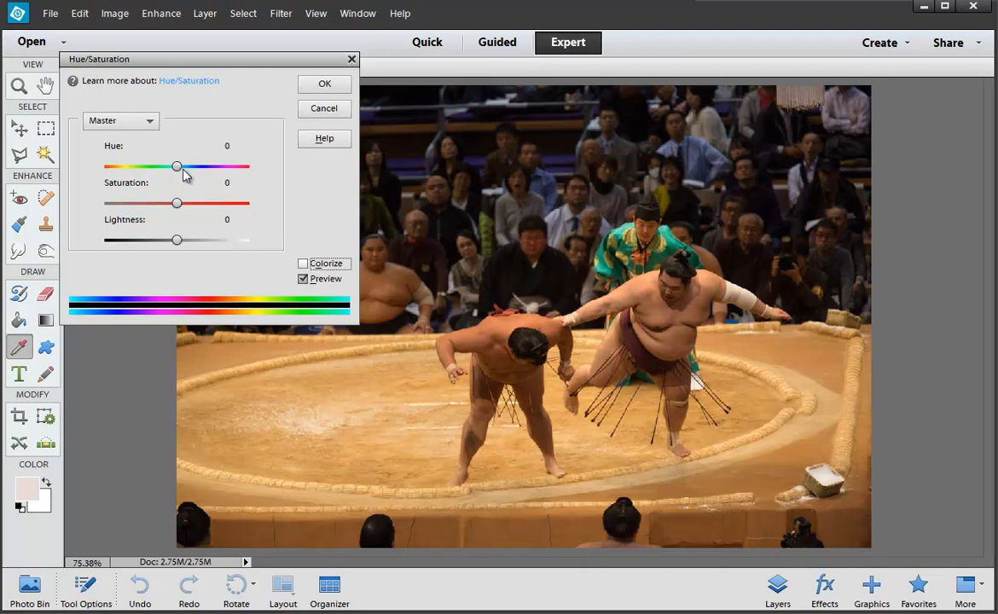
# Step: Choose the Yellows colour range and retarget it by sampling the skin on the wrestler's outstretched arm
pyautogui.click(145, 126)
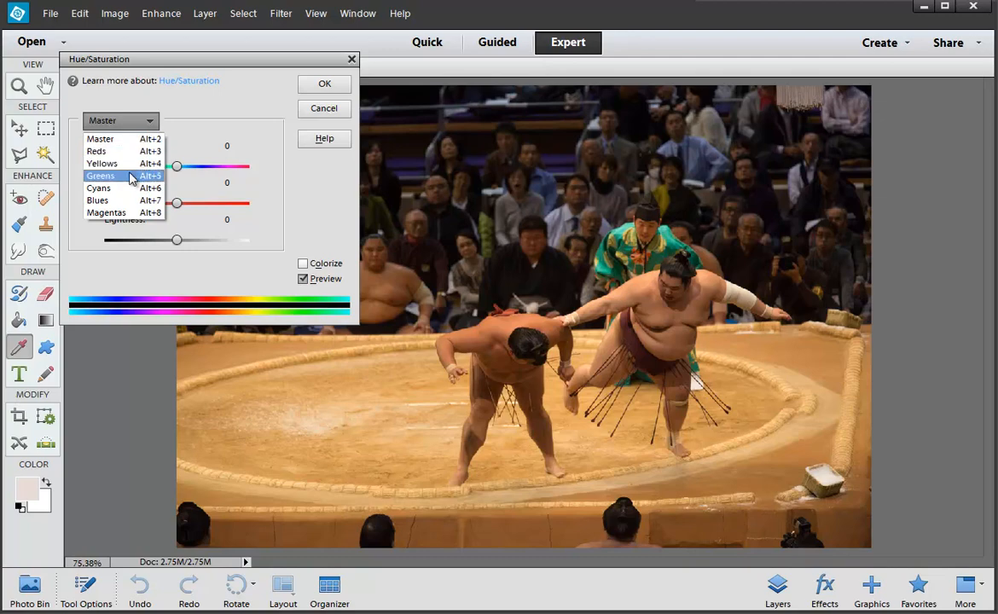
pyautogui.click(132, 164)
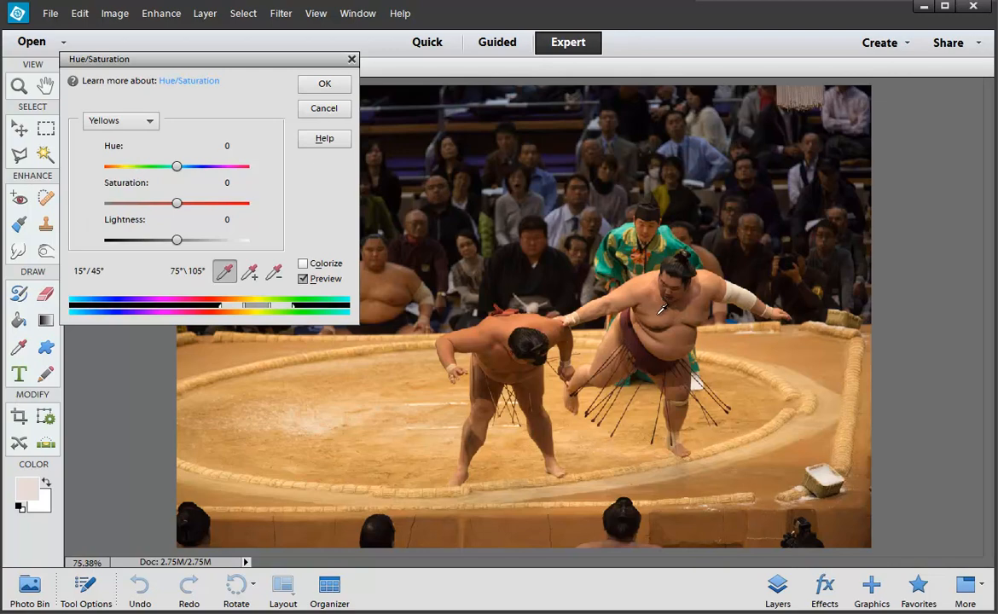
pyautogui.click(605, 281)
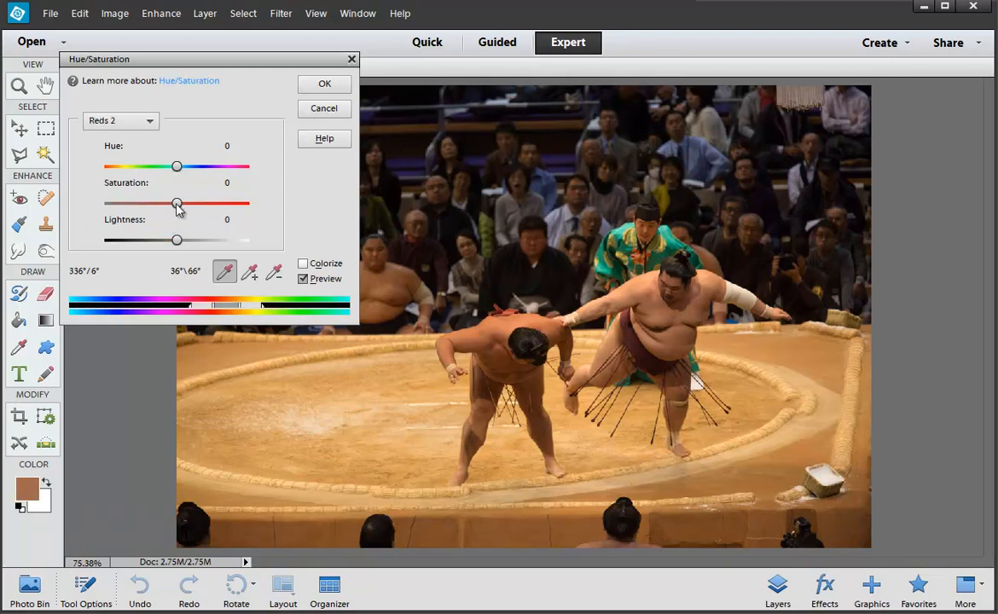
# Step: Try the sampled Reds 2 saturation at -37, -17 and -24, and discard the Hue/Saturation adjustment
pyautogui.moveTo(176, 206); pyautogui.dragTo(176, 205)
pyautogui.moveTo(176, 204); pyautogui.dragTo(151, 205)
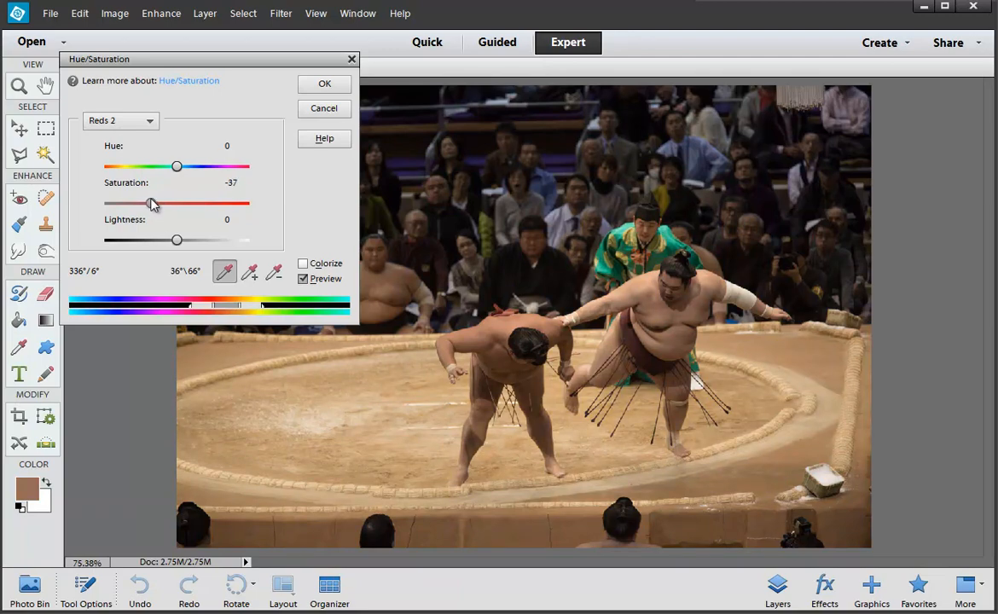
pyautogui.moveTo(151, 205); pyautogui.dragTo(138, 208)
pyautogui.moveTo(136, 207); pyautogui.dragTo(166, 208)
pyautogui.click(305, 281)
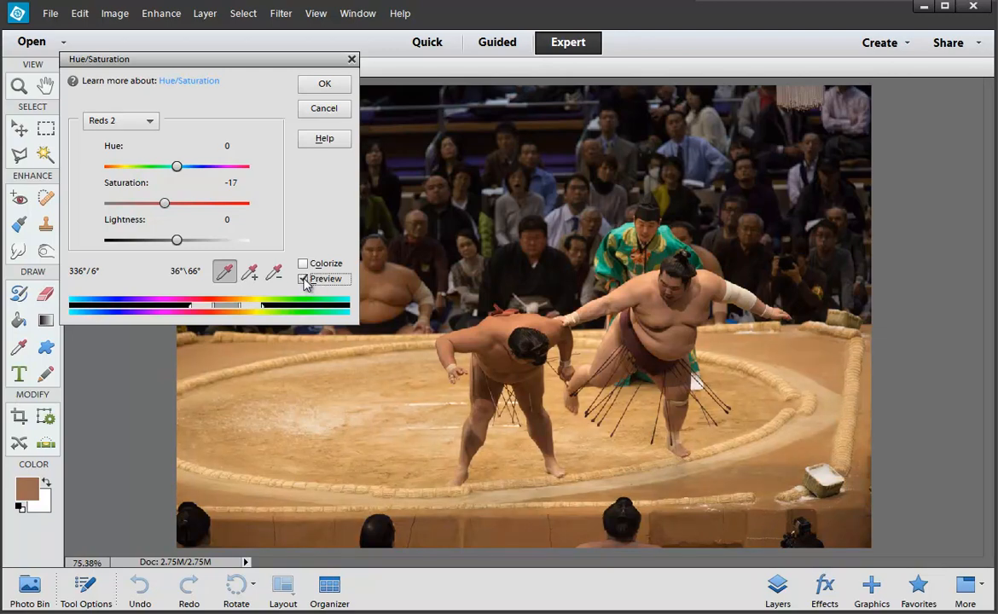
pyautogui.moveTo(165, 205); pyautogui.dragTo(159, 204)
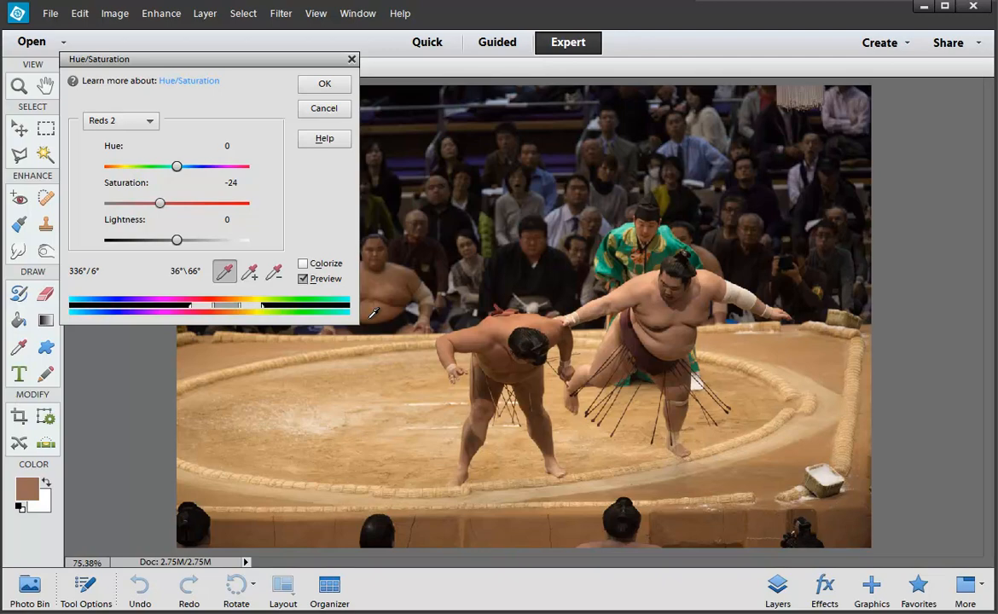
pyautogui.click(339, 114)
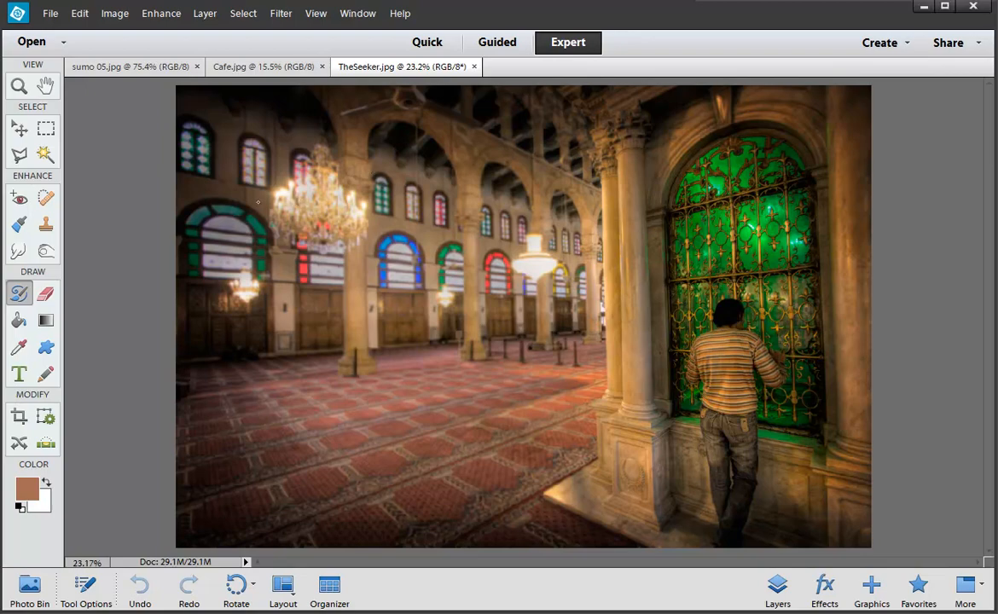
# Step: Open Hue/Saturation for TheSeeker.jpg, choose the Greens range and sample the green of the arched window
pyautogui.hotkey('ctrl', 'u')
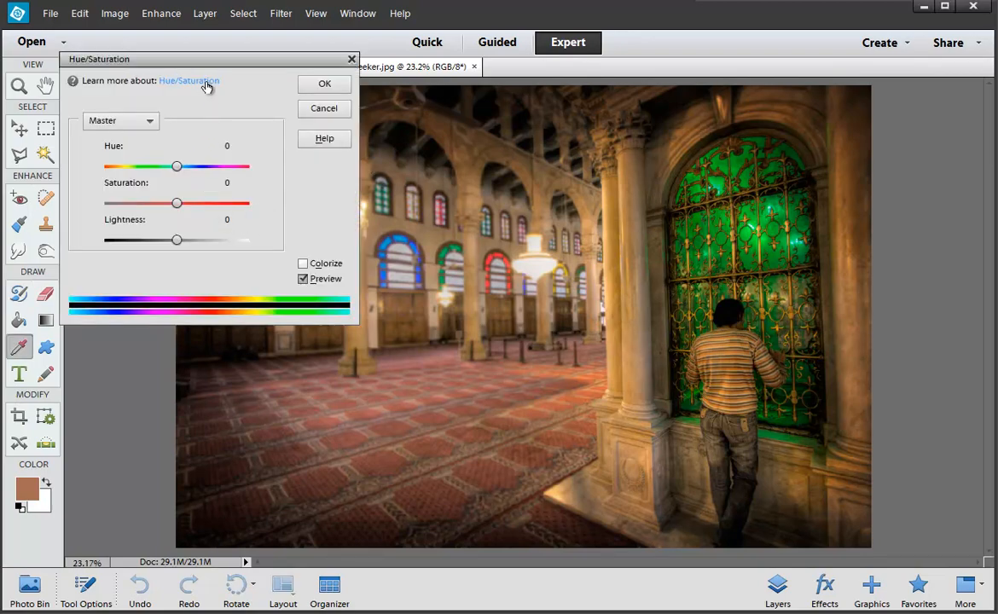
pyautogui.moveTo(222, 68); pyautogui.dragTo(312, 238)
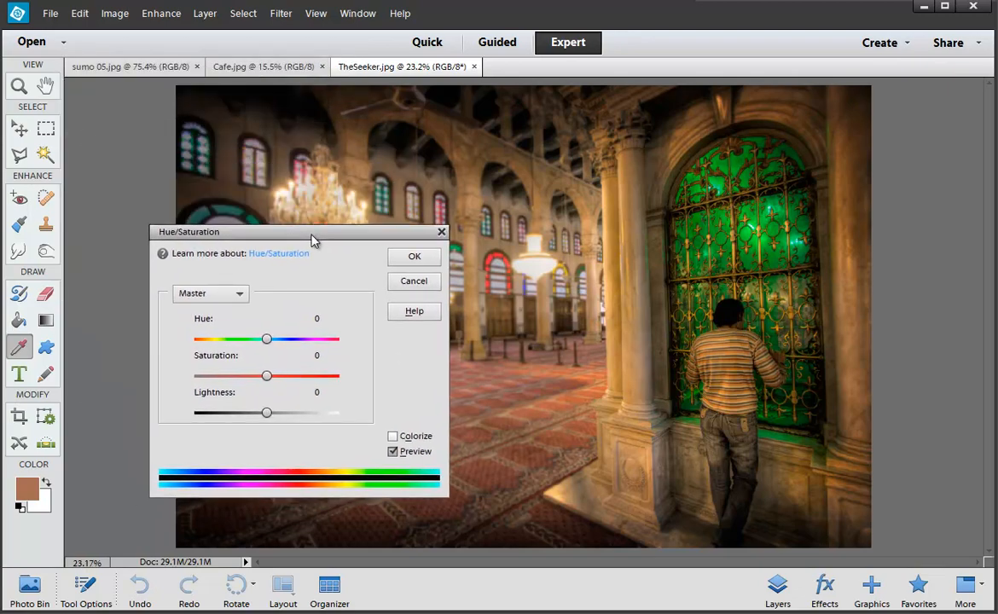
pyautogui.click(220, 295)
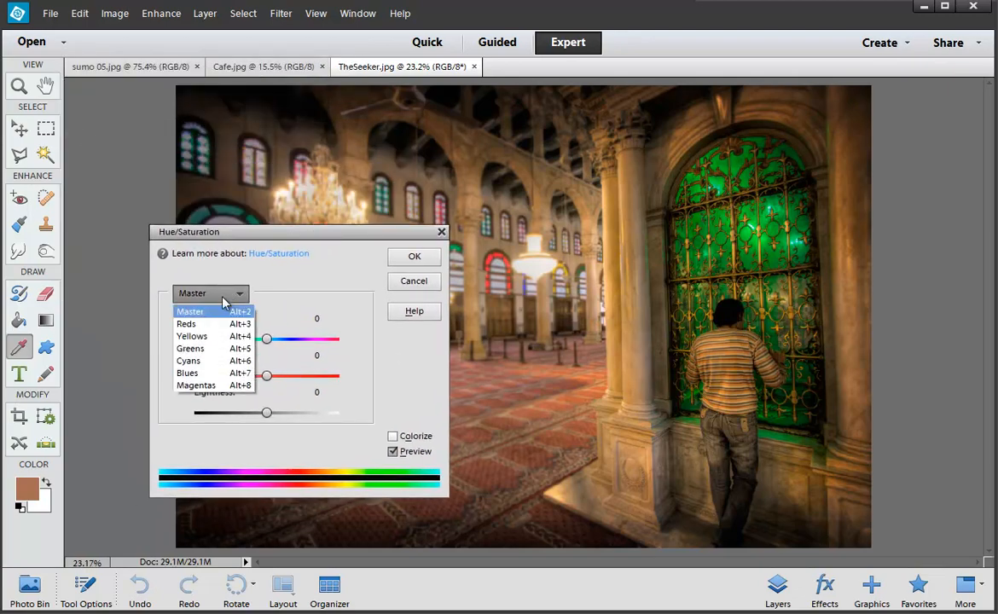
pyautogui.click(219, 349)
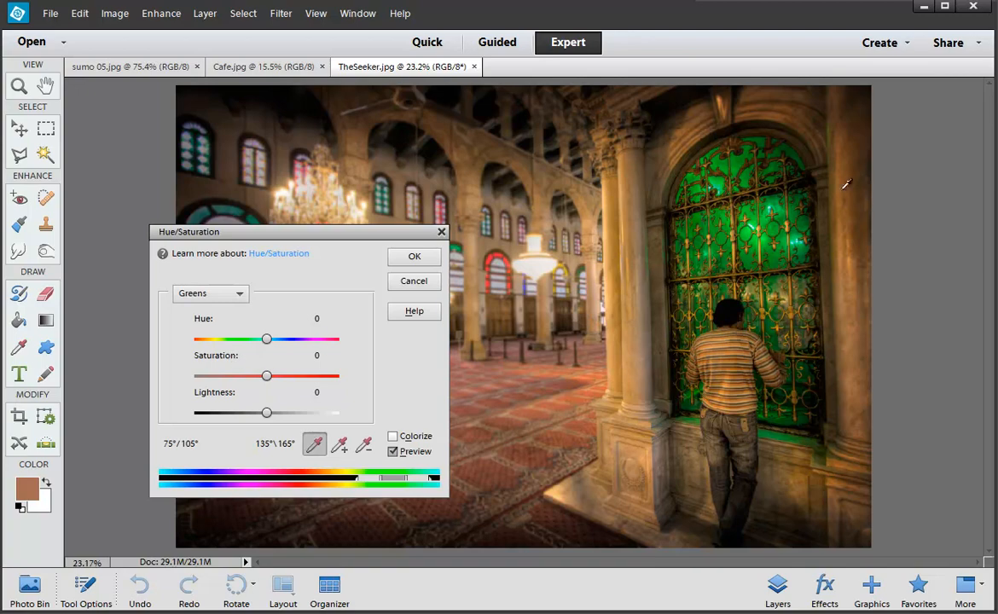
pyautogui.click(705, 199)
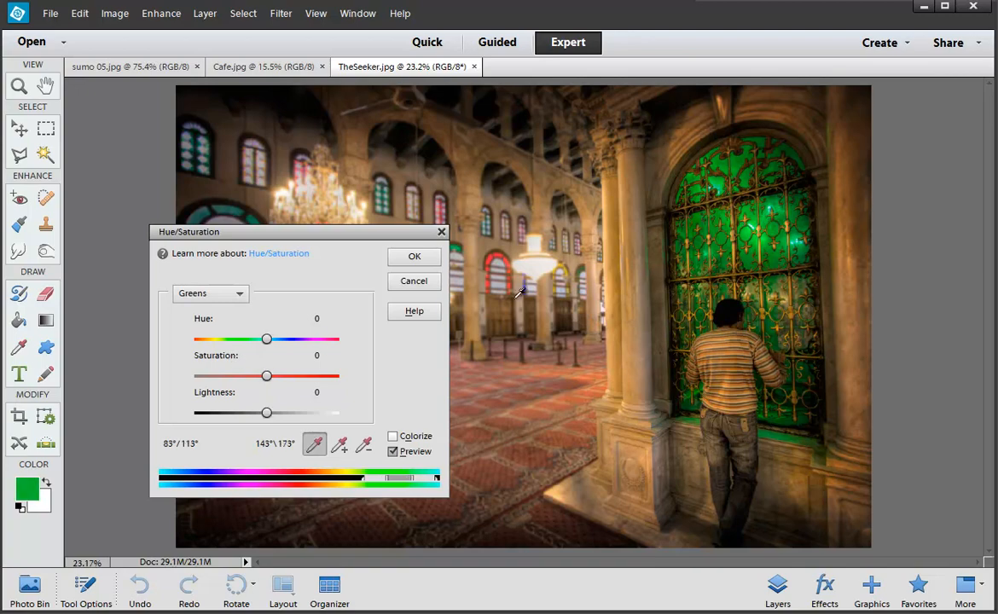
# Step: Try the Greens saturation at +47, move the dialog off the smaller windows, reduce the saturation, and discard the adjustment
pyautogui.moveTo(267, 376); pyautogui.dragTo(300, 393)
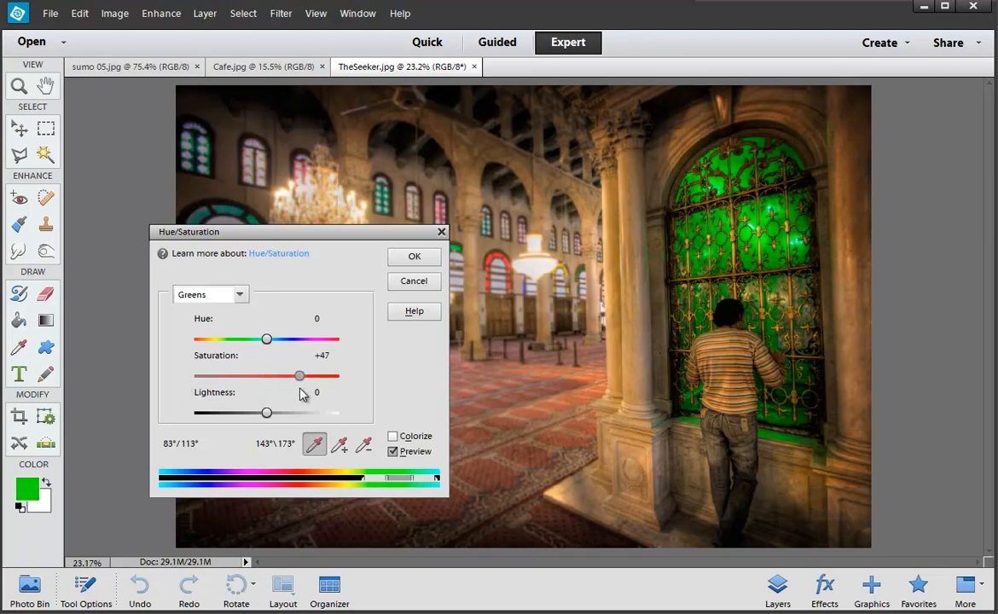
pyautogui.moveTo(382, 239); pyautogui.dragTo(239, 141)
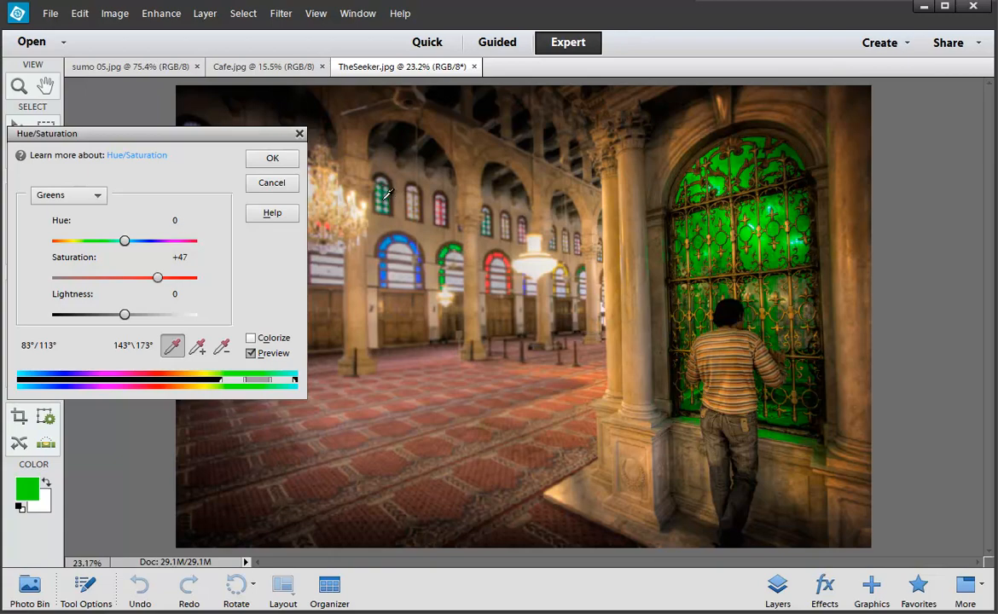
pyautogui.moveTo(157, 278)
pyautogui.mouseDown()
pyautogui.moveTo(134, 278)
pyautogui.moveTo(157, 279)
pyautogui.moveTo(144, 278)
pyautogui.mouseUp()
pyautogui.click(266, 184)
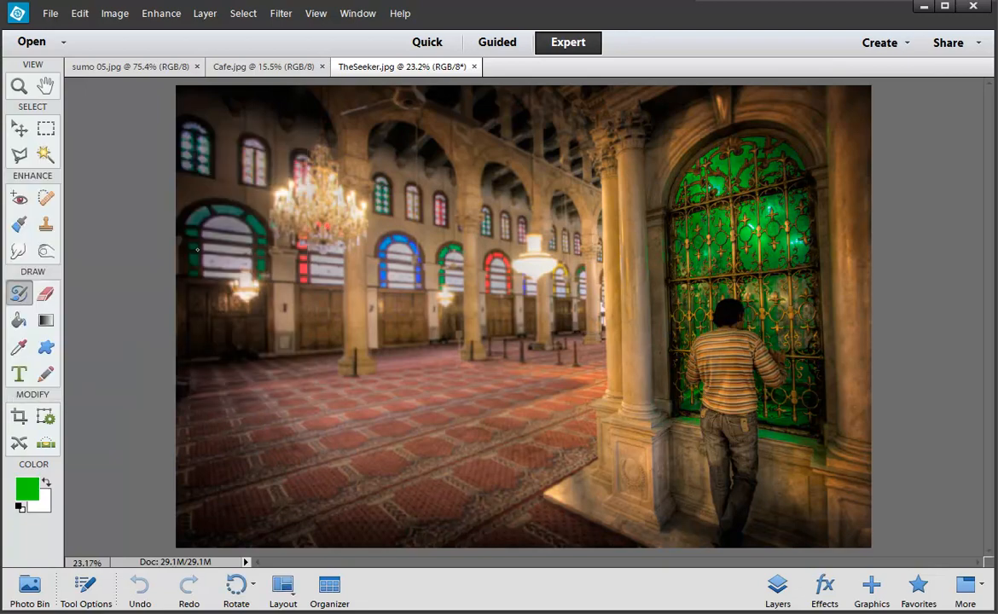
# Step: Try a rectangular selection around the green window and the man with a 33-pixel feather, and deselect it
pyautogui.click(45, 126)
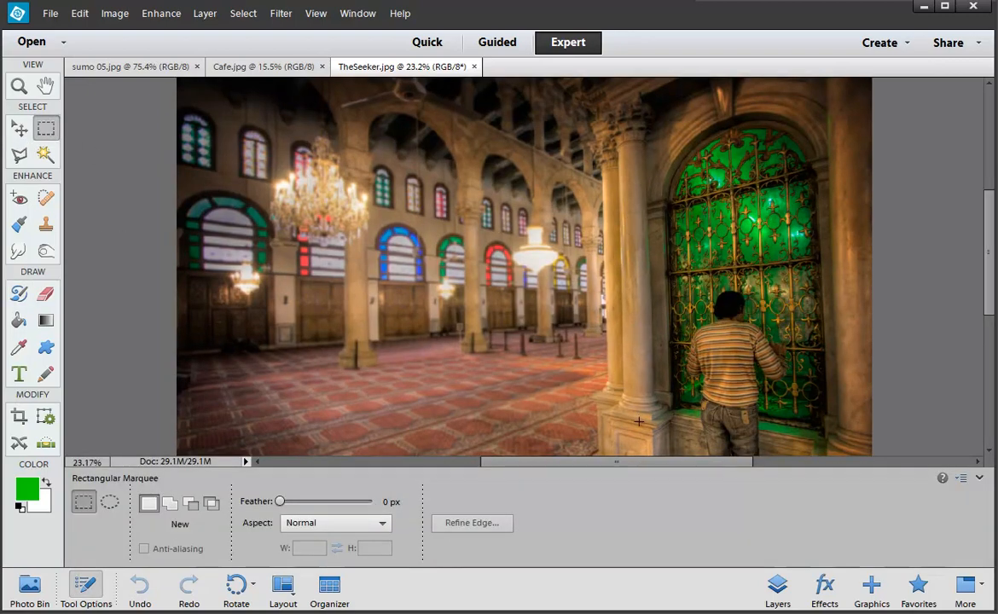
pyautogui.moveTo(653, 169); pyautogui.dragTo(860, 424)
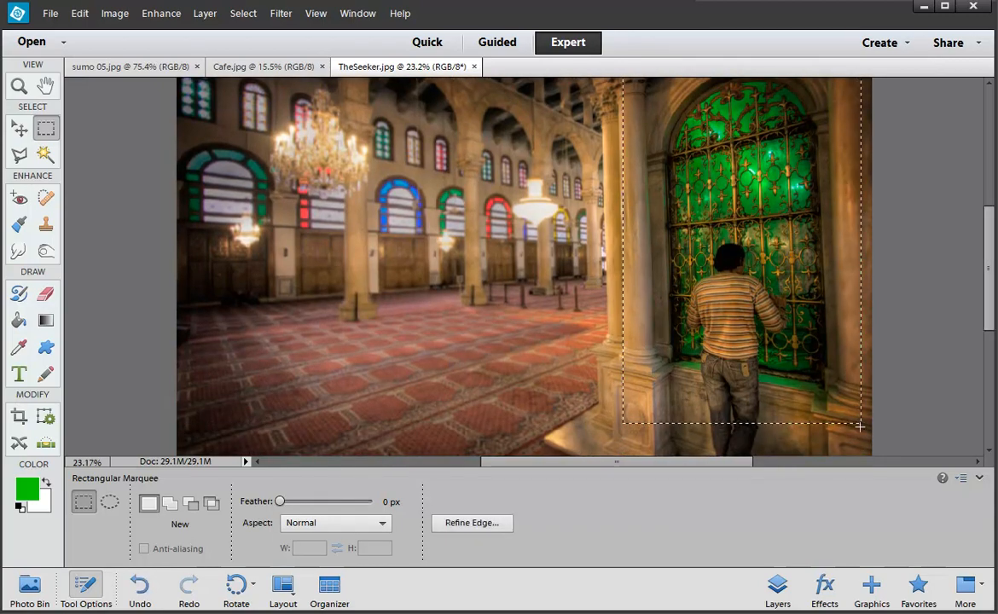
pyautogui.click(243, 13)
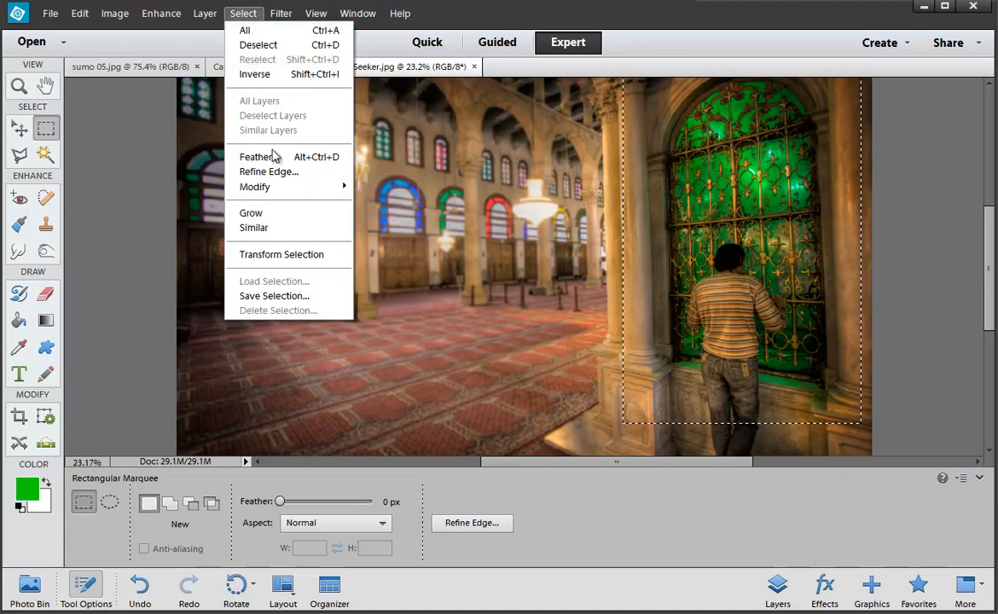
pyautogui.click(253, 157)
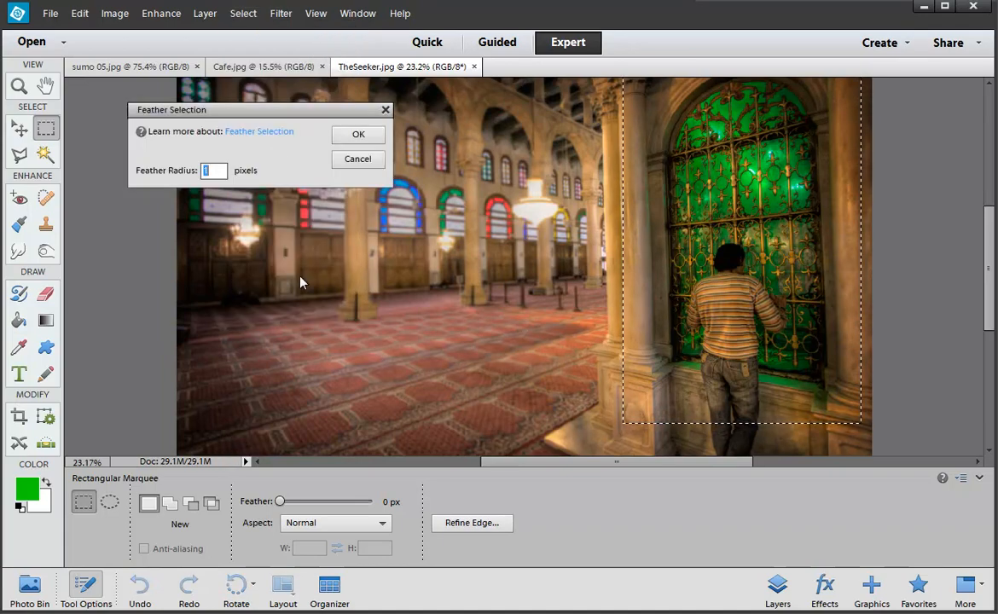
pyautogui.write('33')
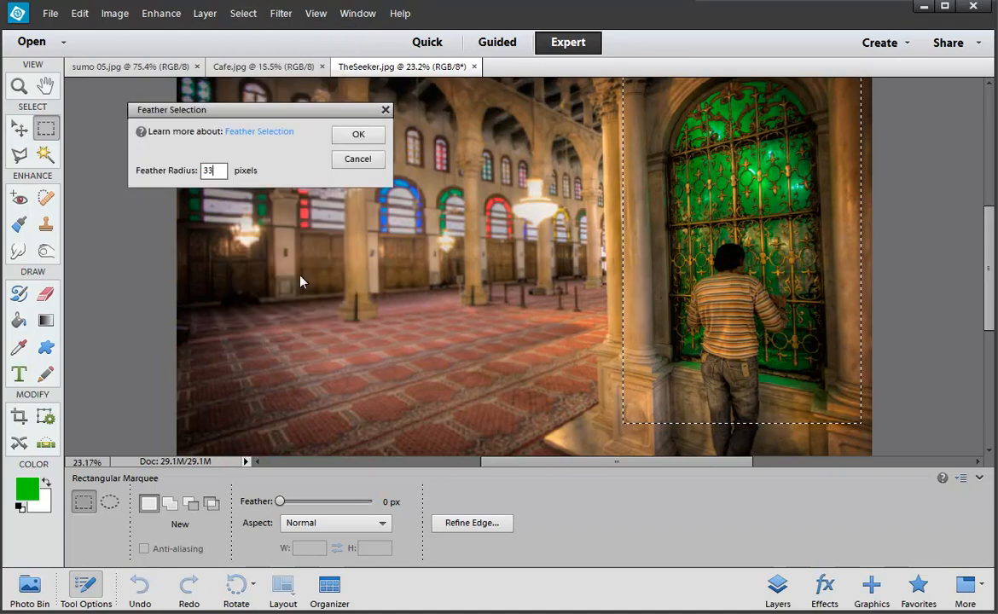
pyautogui.click(358, 137)
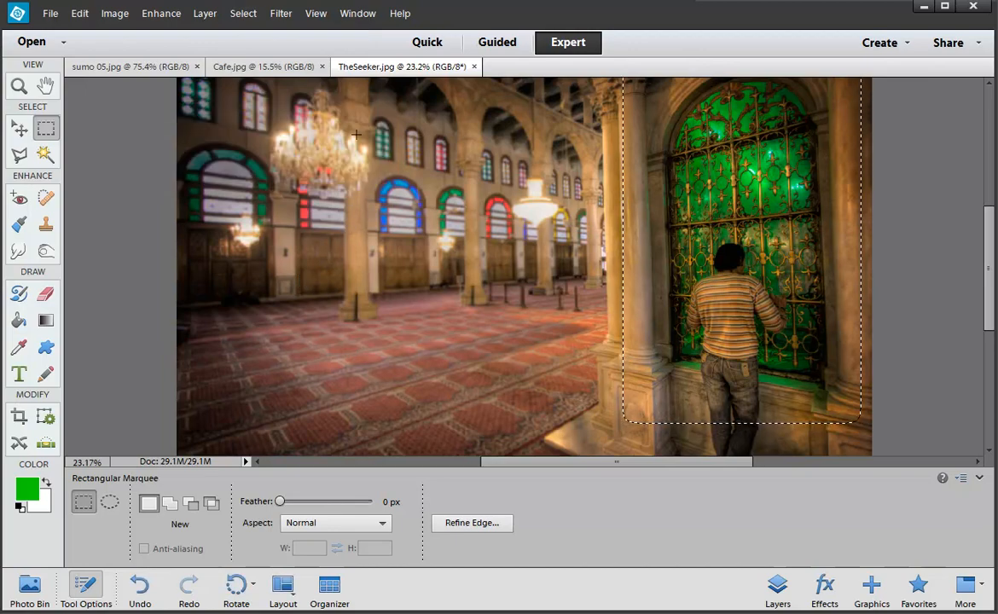
pyautogui.click(357, 135)
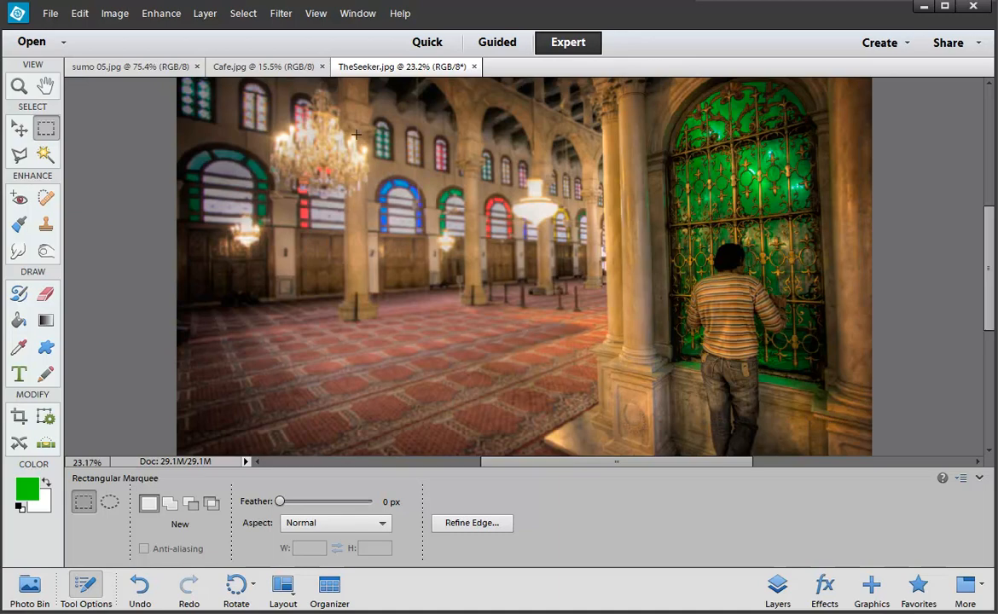
# Step: Apply a Hue/Saturation adjustment with the Greens range targeted to the window's colour and its saturation at +57
pyautogui.hotkey('ctrl', 'u')
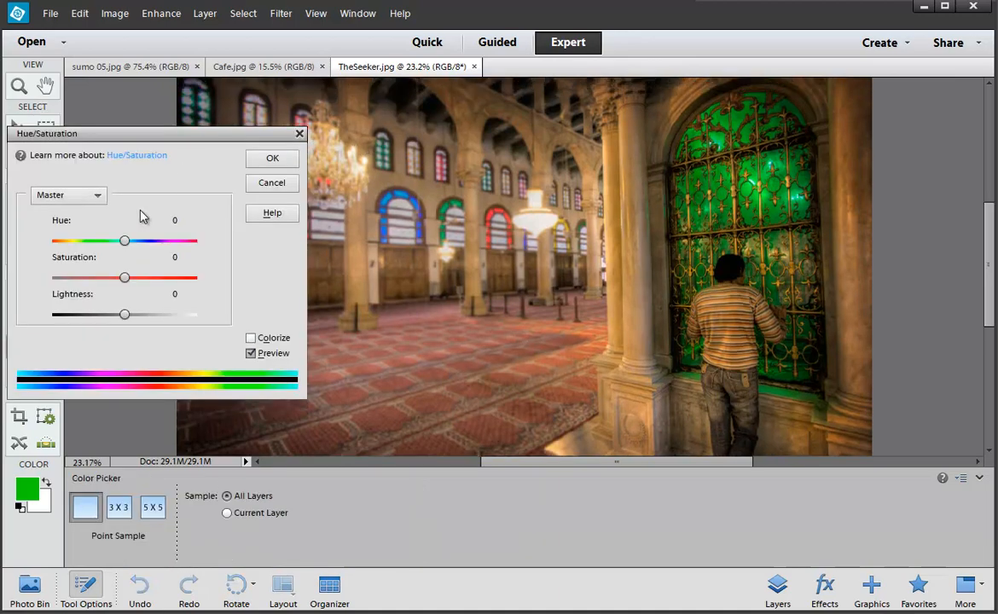
pyautogui.click(73, 196)
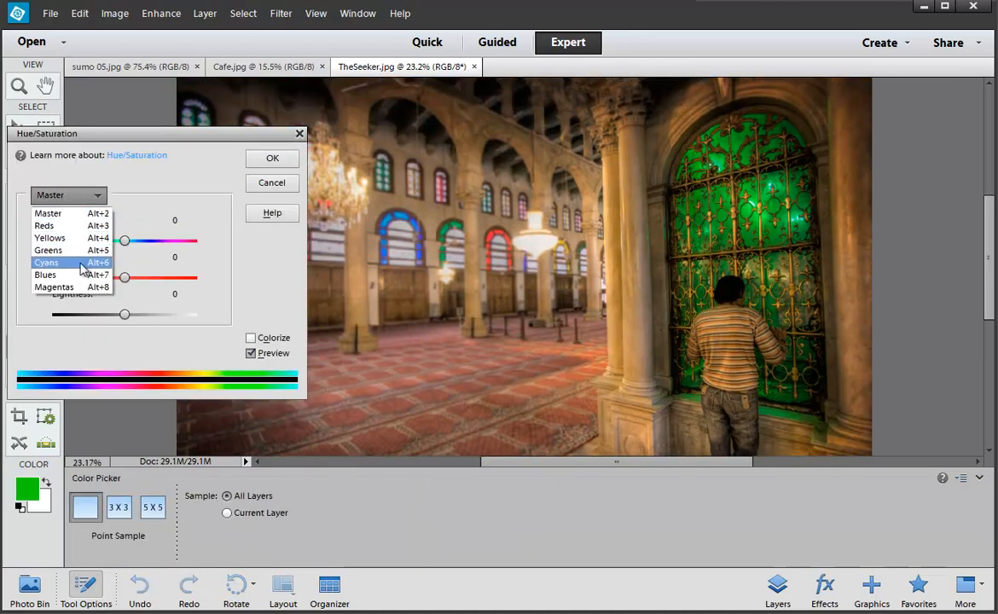
pyautogui.click(83, 250)
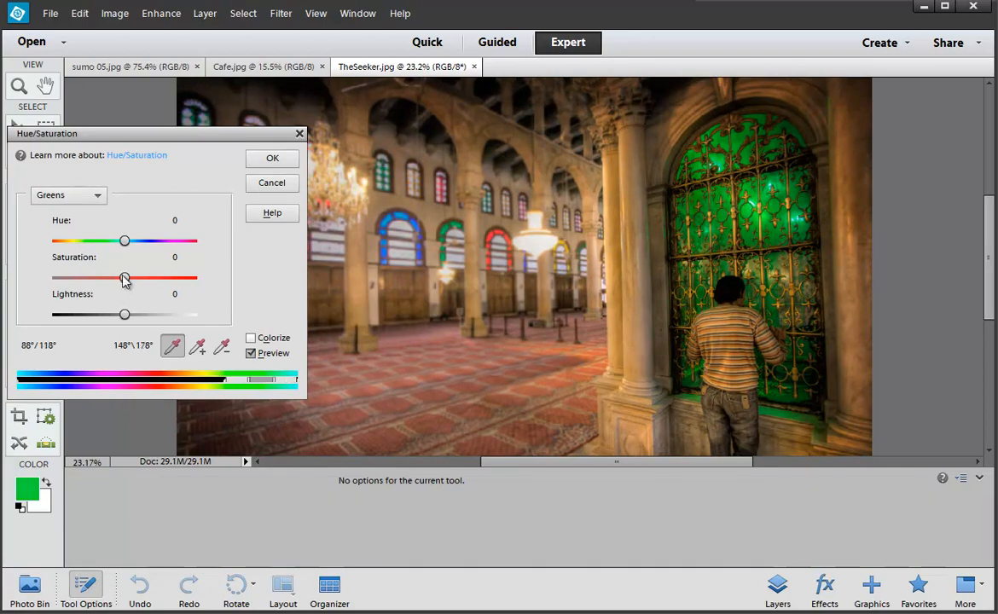
pyautogui.moveTo(124, 278)
pyautogui.mouseDown()
pyautogui.moveTo(152, 279)
pyautogui.moveTo(126, 282)
pyautogui.mouseUp()
pyautogui.moveTo(124, 278); pyautogui.dragTo(166, 282)
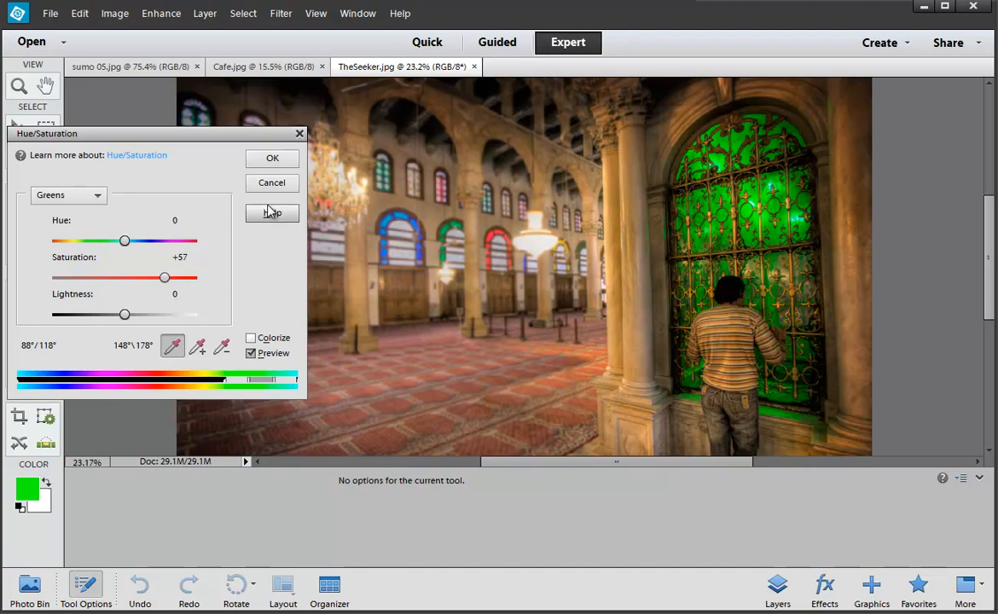
pyautogui.click(272, 158)
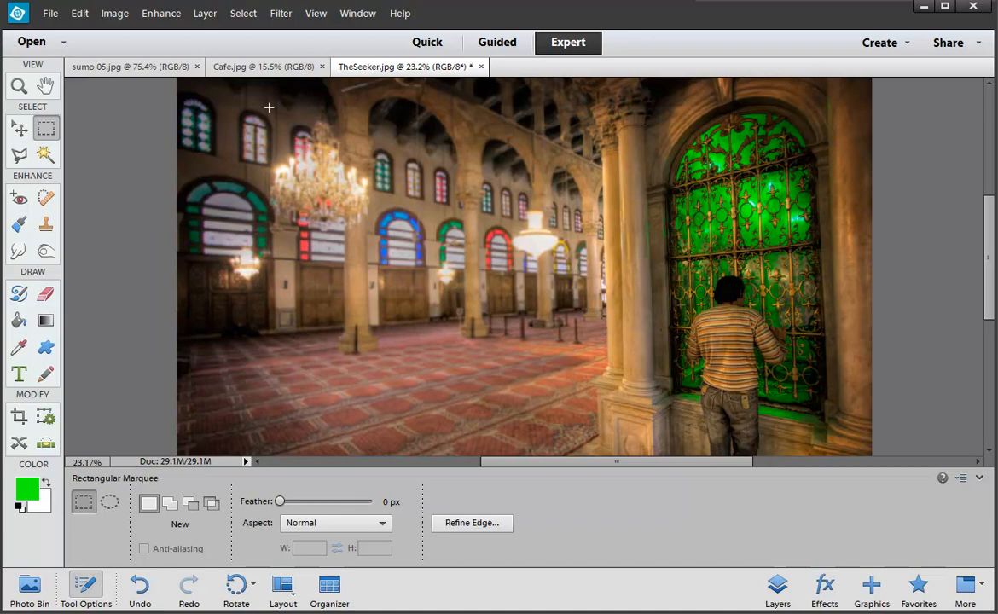
# Step: Switch to sumo 05.jpg and undo its Revert and the preceding Levels adjustment
pyautogui.click(222, 67)
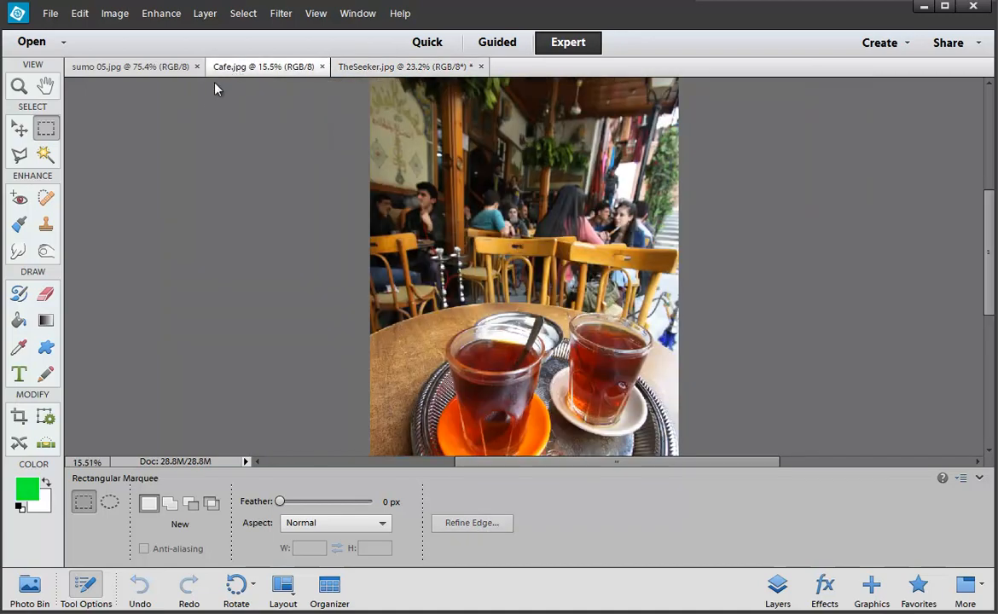
pyautogui.click(171, 67)
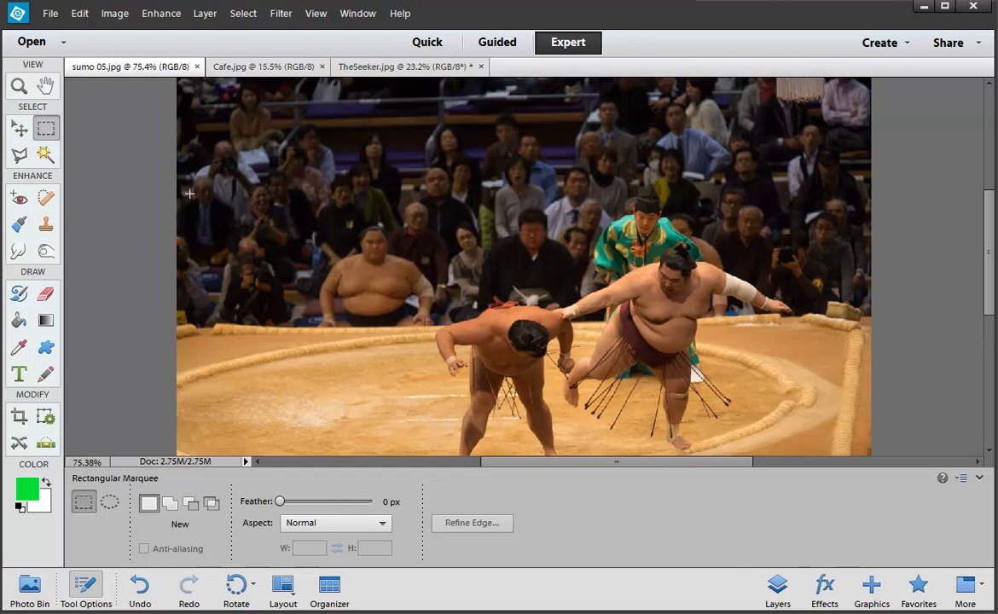
pyautogui.hotkey('ctrl', 'z')
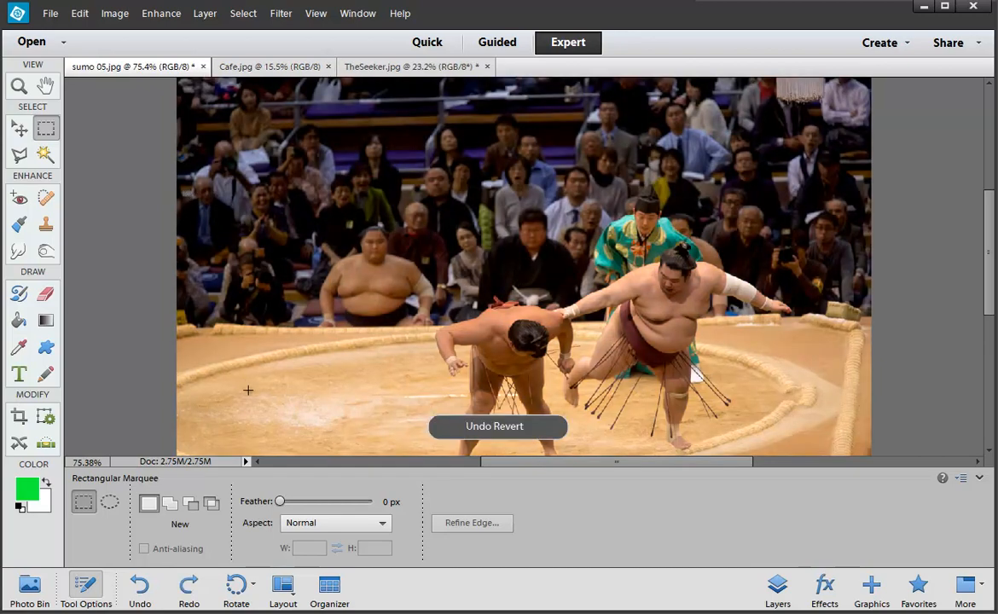
pyautogui.hotkey('ctrl', 'z')
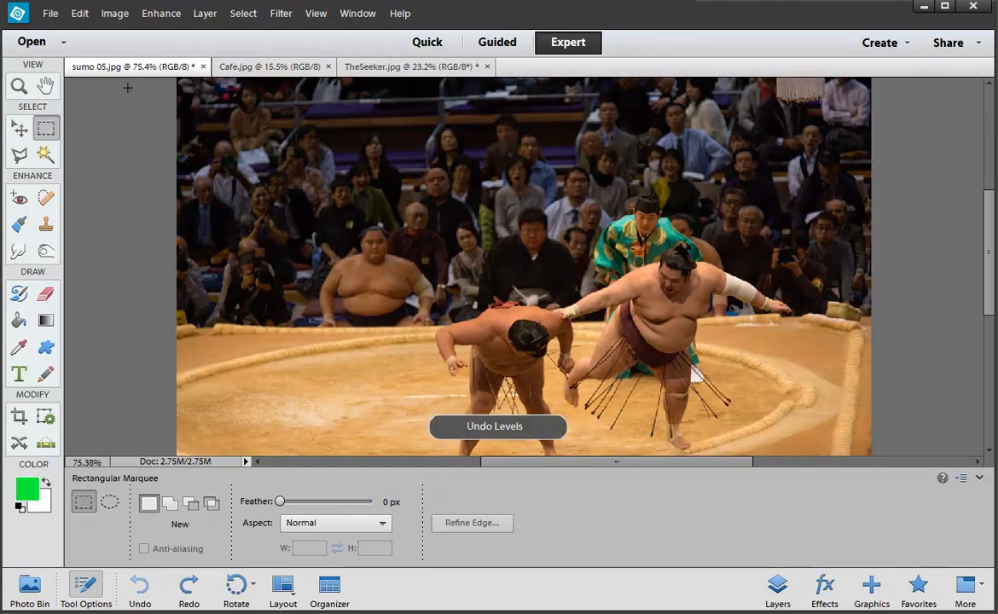
# Step: Start the Remove Color Cast adjustment on the sumo photo and move its dialog clear of the two fighting wrestlers
pyautogui.click(149, 15)
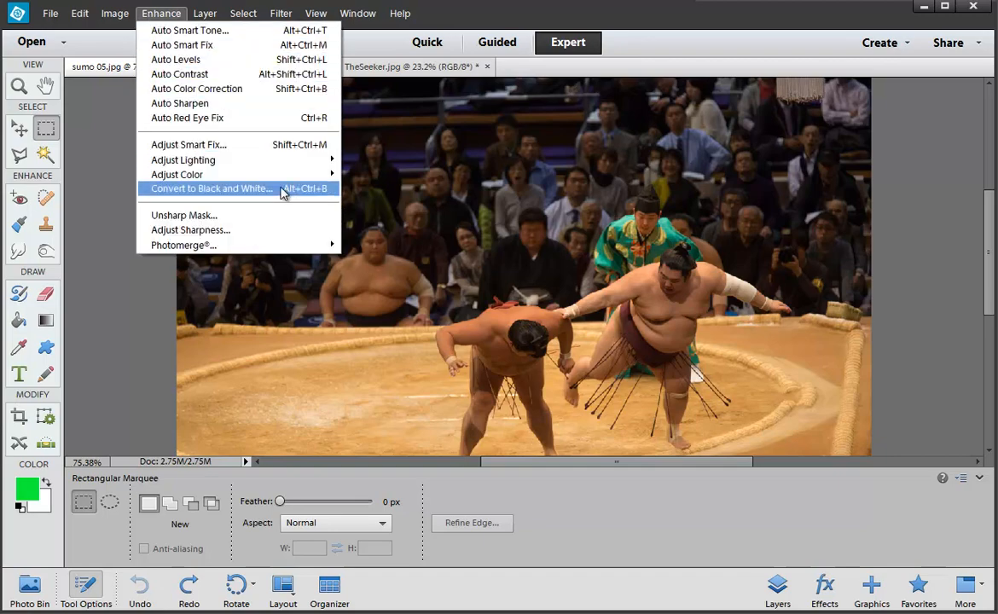
pyautogui.moveTo(293, 175)
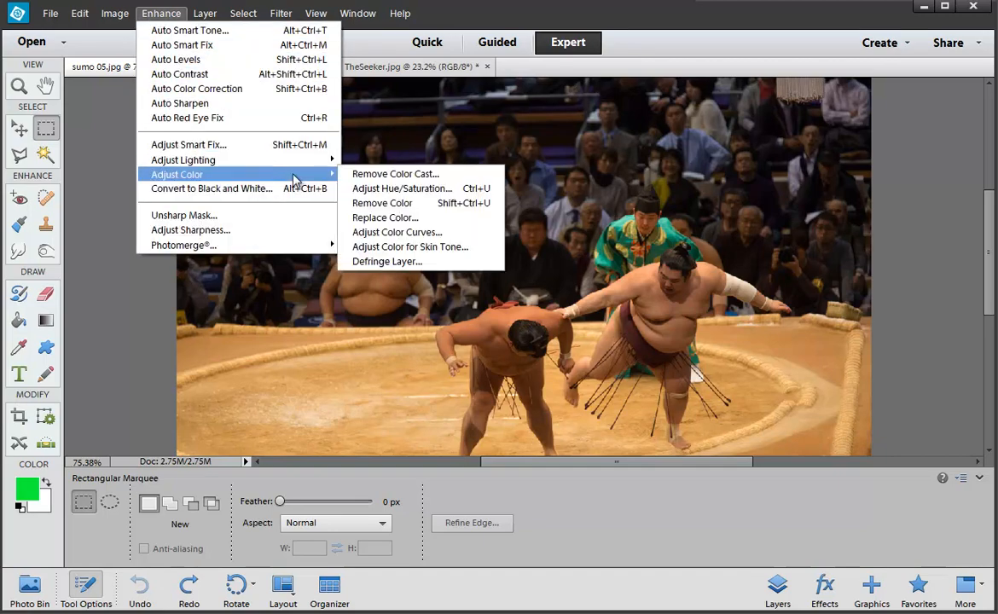
pyautogui.click(376, 179)
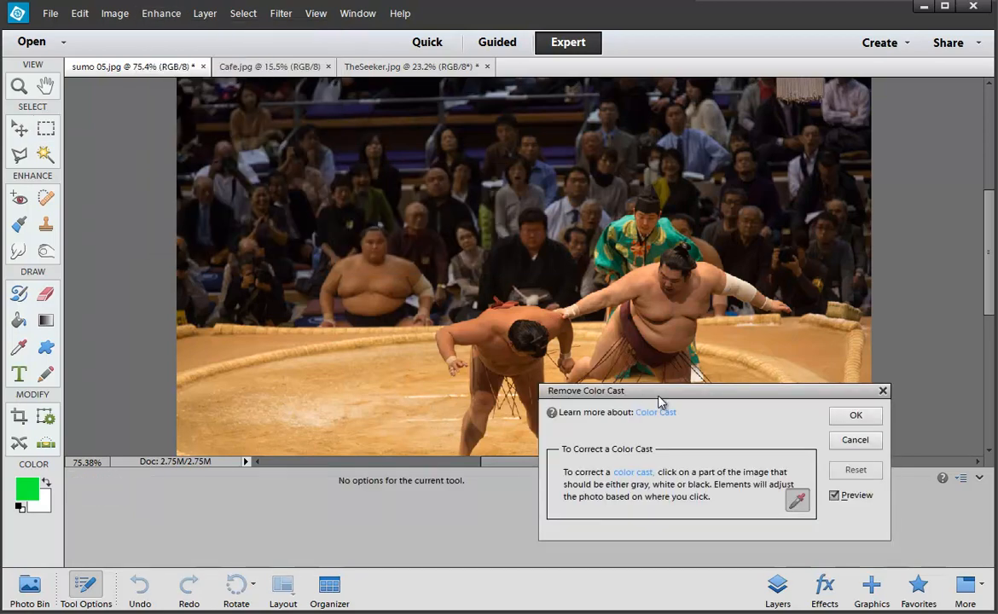
pyautogui.moveTo(659, 401); pyautogui.dragTo(211, 407)
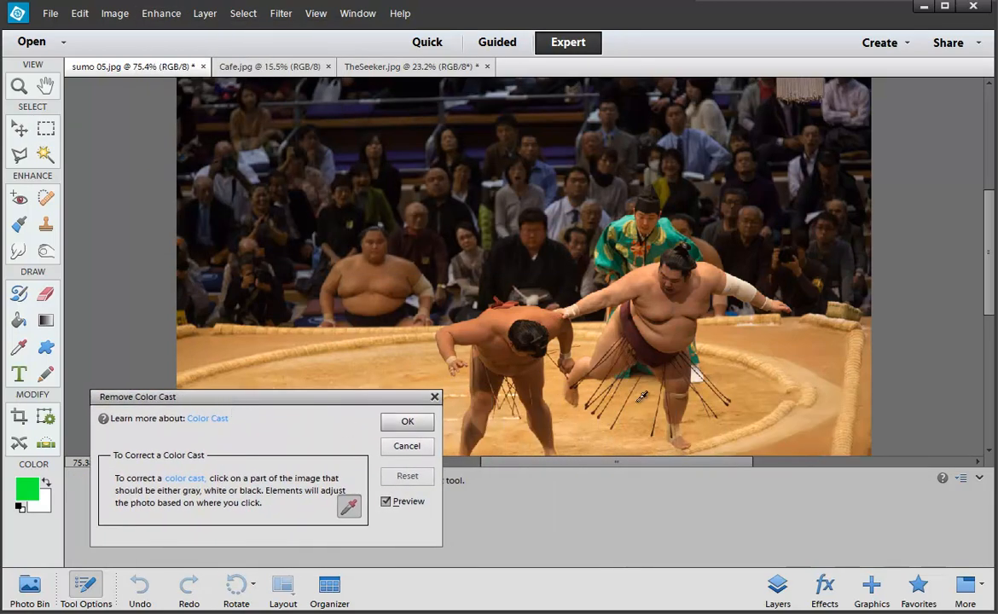
# Step: Try colour cast samples on the wrestlers' skin, arm bandage, white cloth and dark areas, compare with Preview, and reset the correction
pyautogui.click(625, 300)
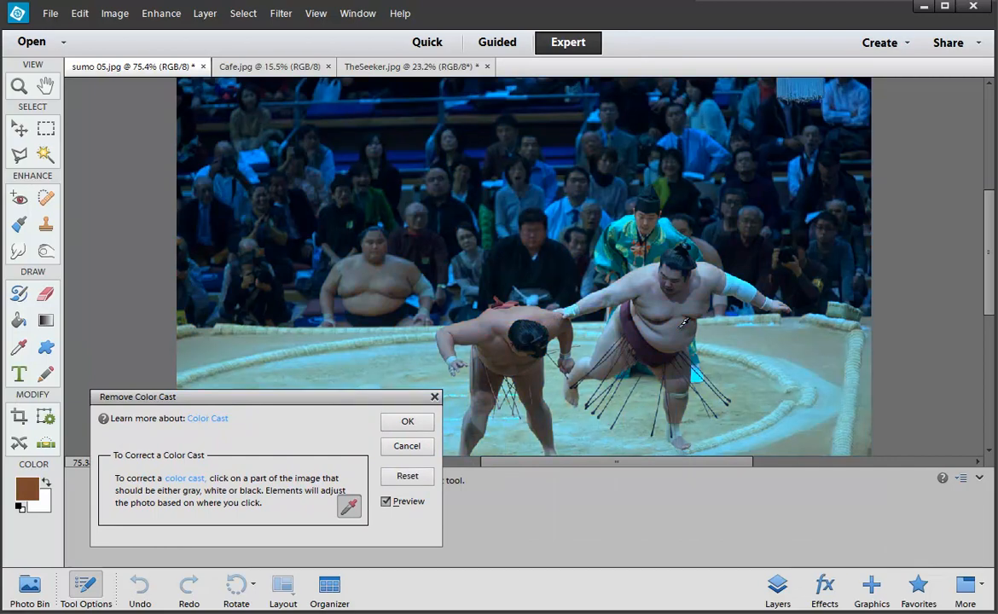
pyautogui.click(750, 291)
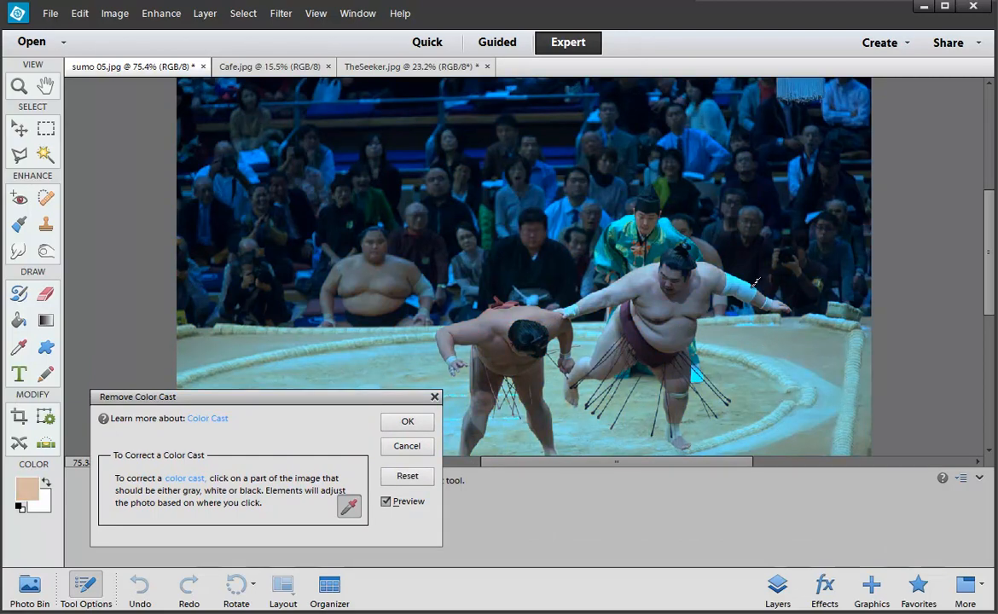
pyautogui.click(698, 377)
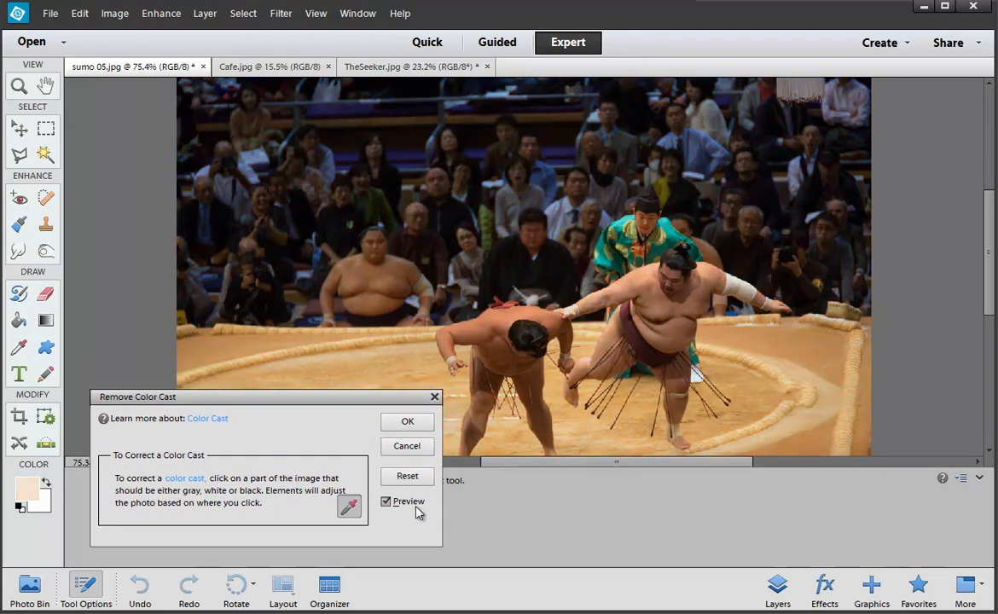
pyautogui.click(387, 504)
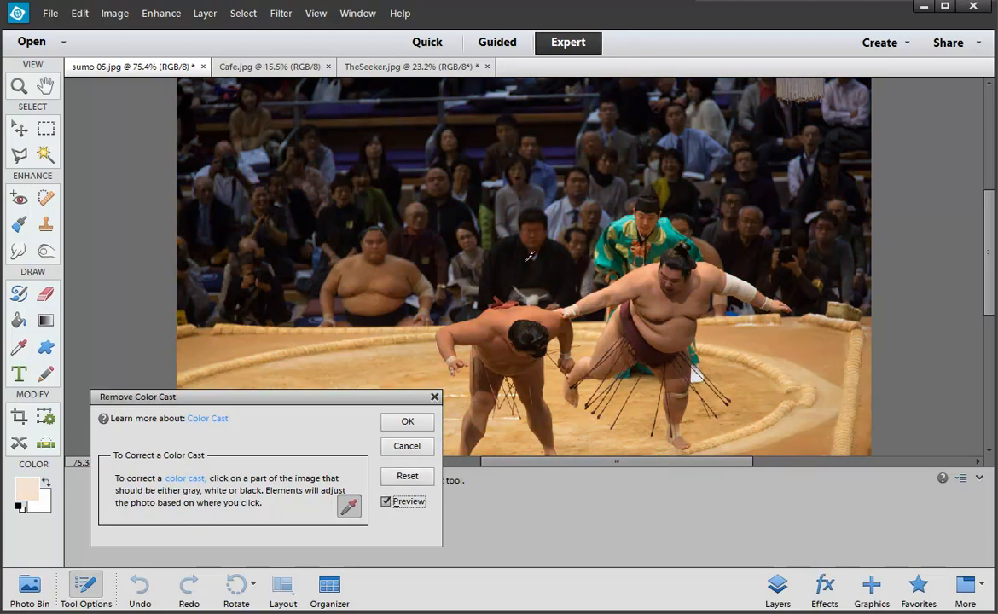
pyautogui.click(534, 255)
pyautogui.click(375, 246)
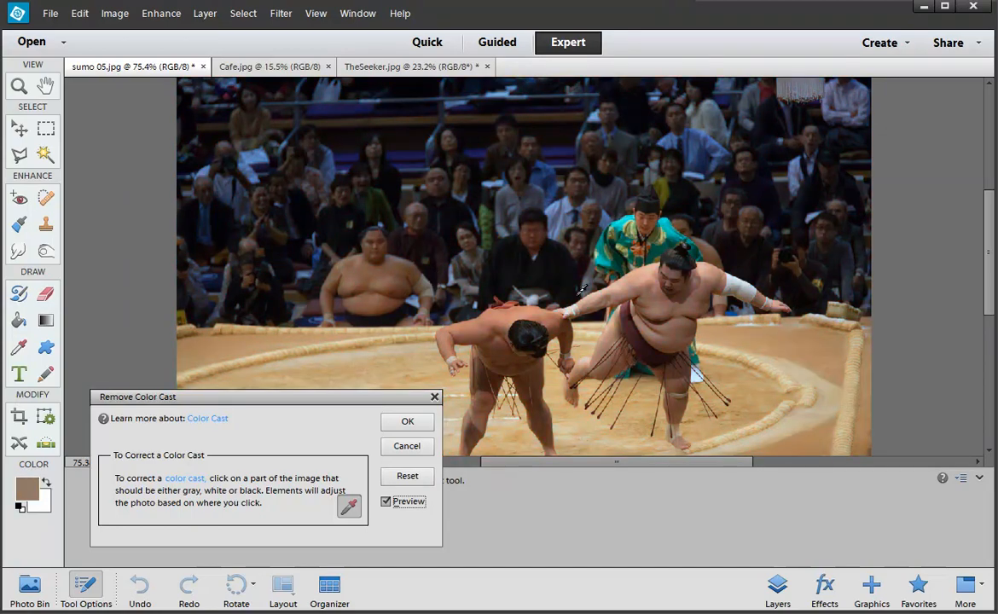
pyautogui.scroll(1, 443, 433)
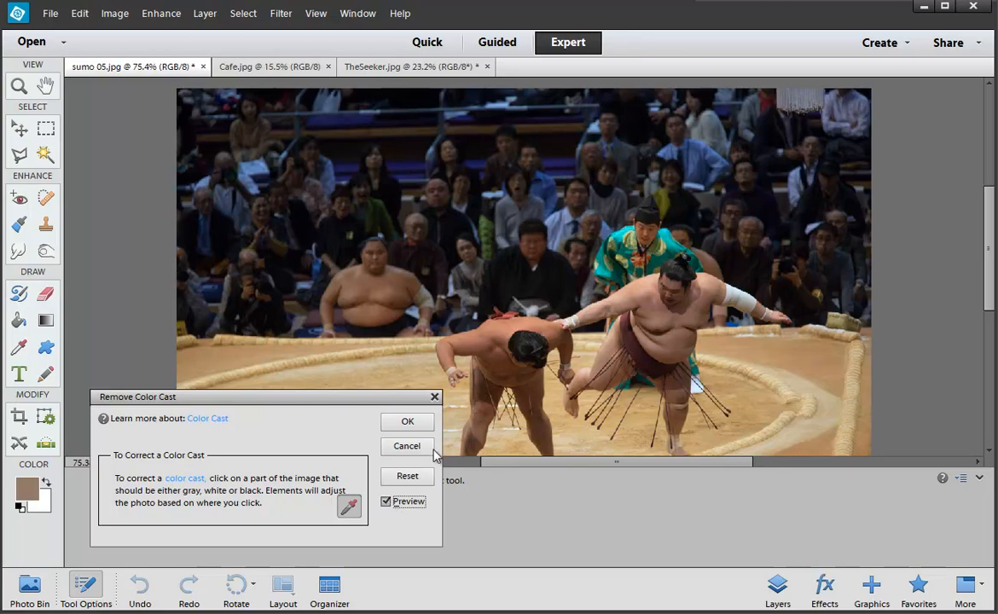
pyautogui.scroll(-1, 452, 406)
pyautogui.click(518, 330)
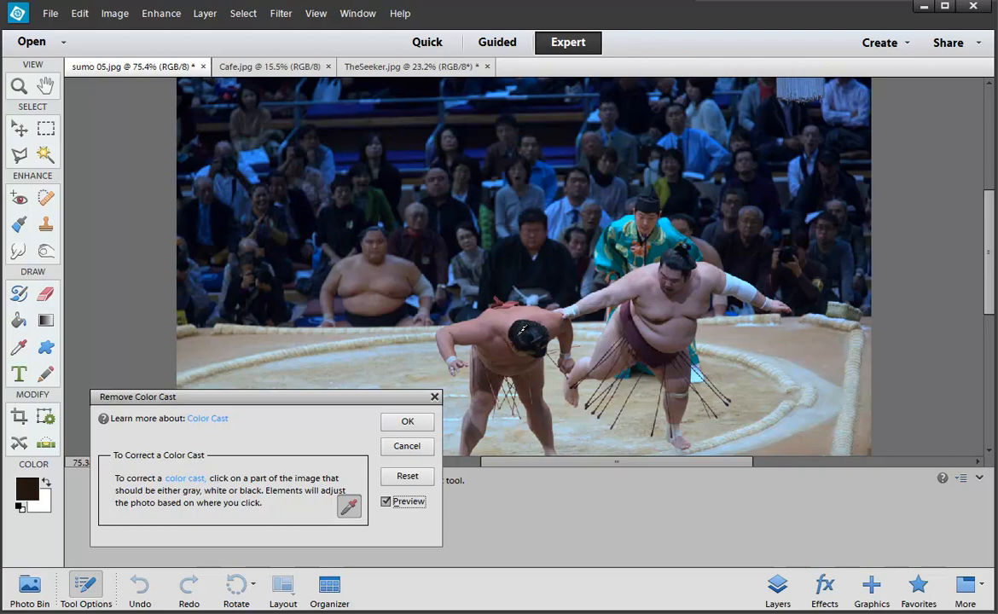
pyautogui.click(427, 475)
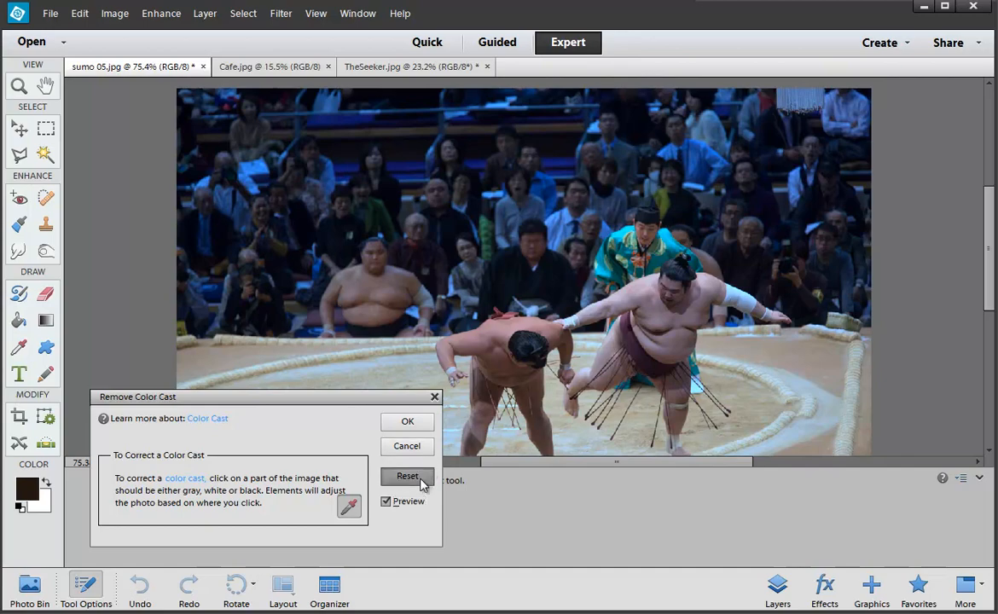
pyautogui.click(419, 476)
# Step: Resample the colour cast on skin, white cloth and a pale area near the wrestlers, compare with Preview, and apply the correction
pyautogui.click(535, 347)
pyautogui.click(545, 326)
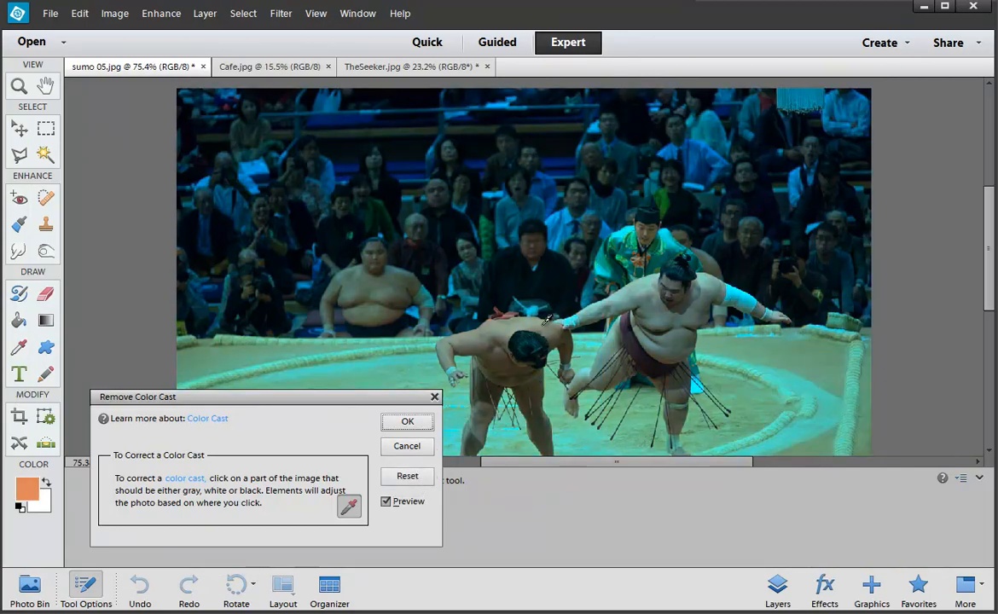
pyautogui.click(634, 355)
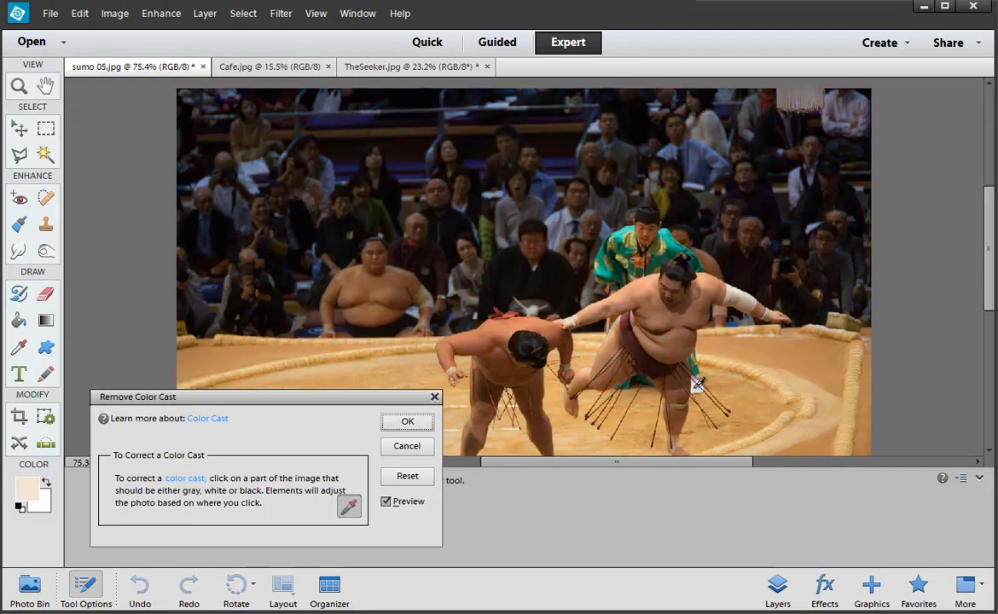
pyautogui.click(731, 287)
pyautogui.click(693, 309)
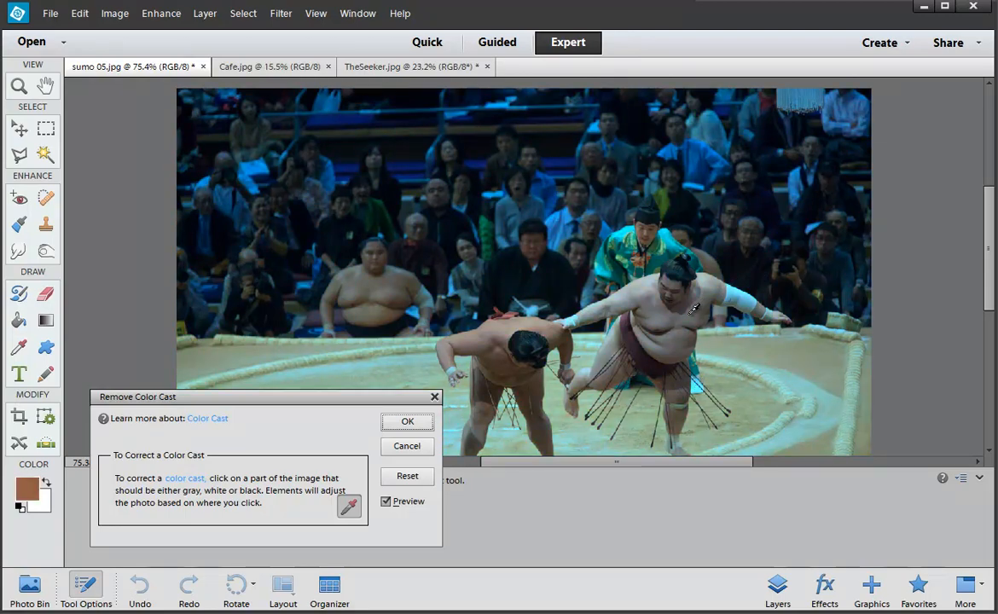
pyautogui.click(672, 270)
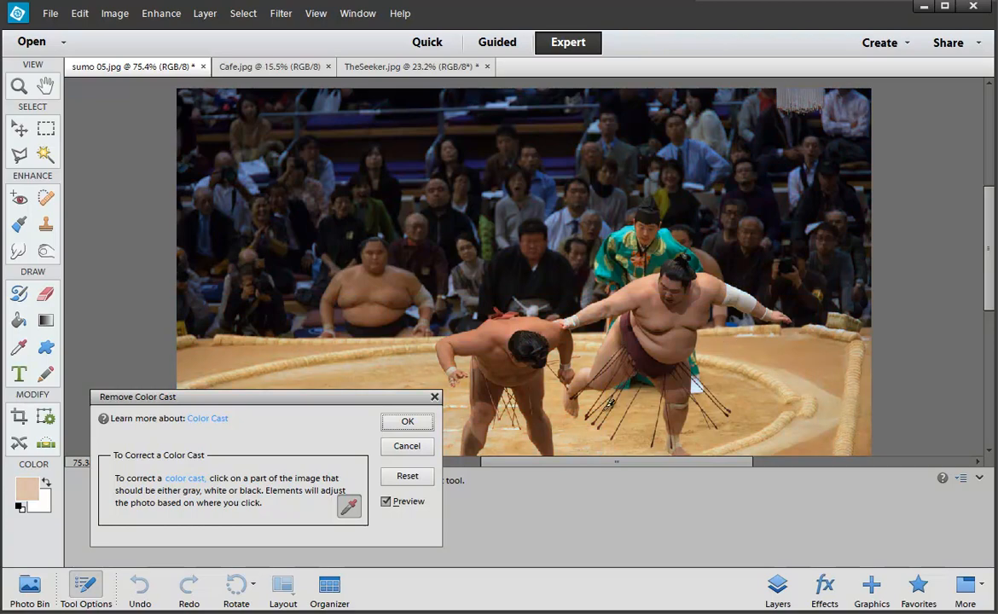
pyautogui.click(390, 504)
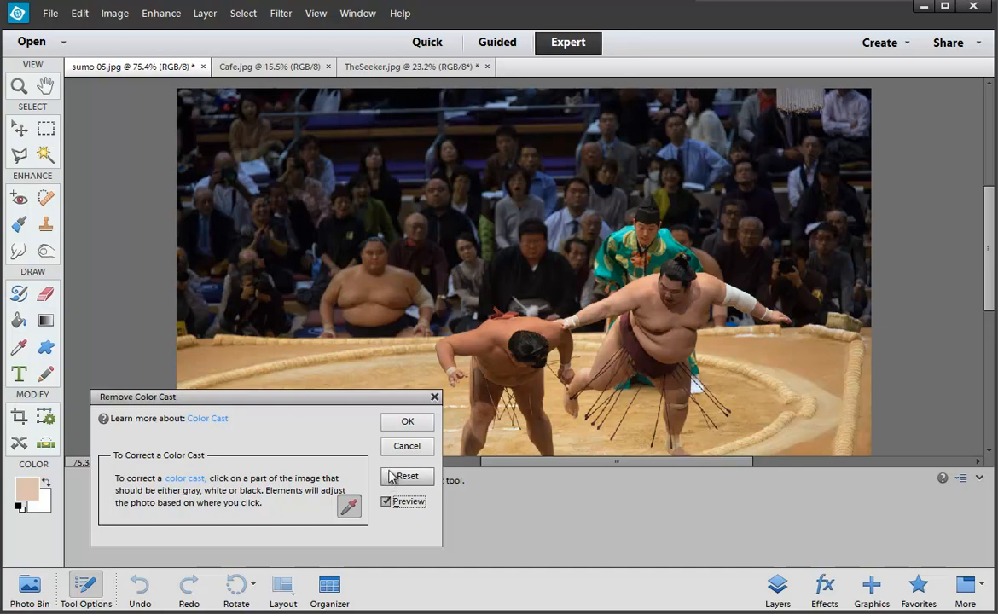
pyautogui.click(407, 422)
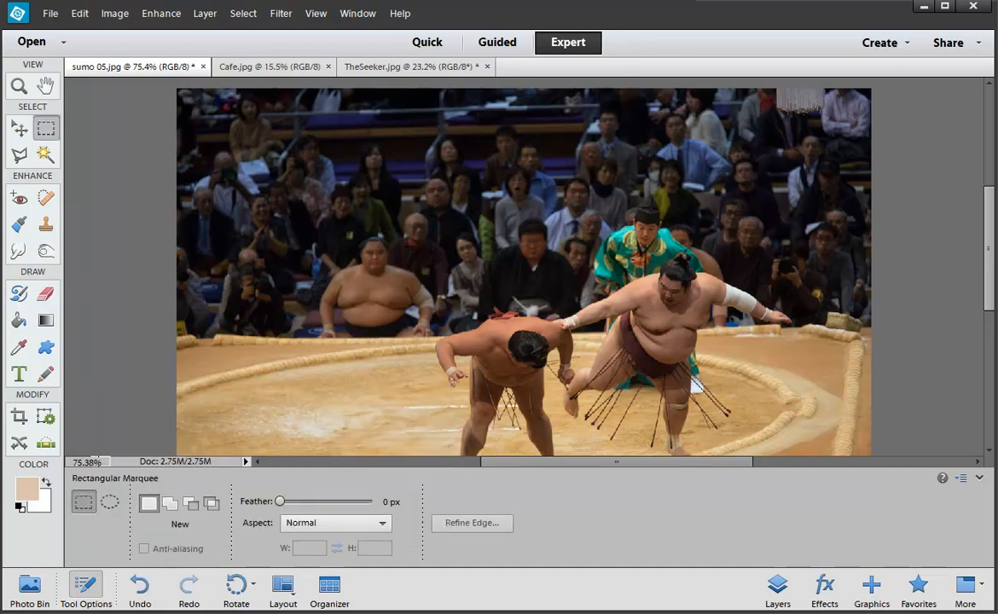
# Step: Try Remove Color on the sumo photo and undo it
pyautogui.click(162, 13)
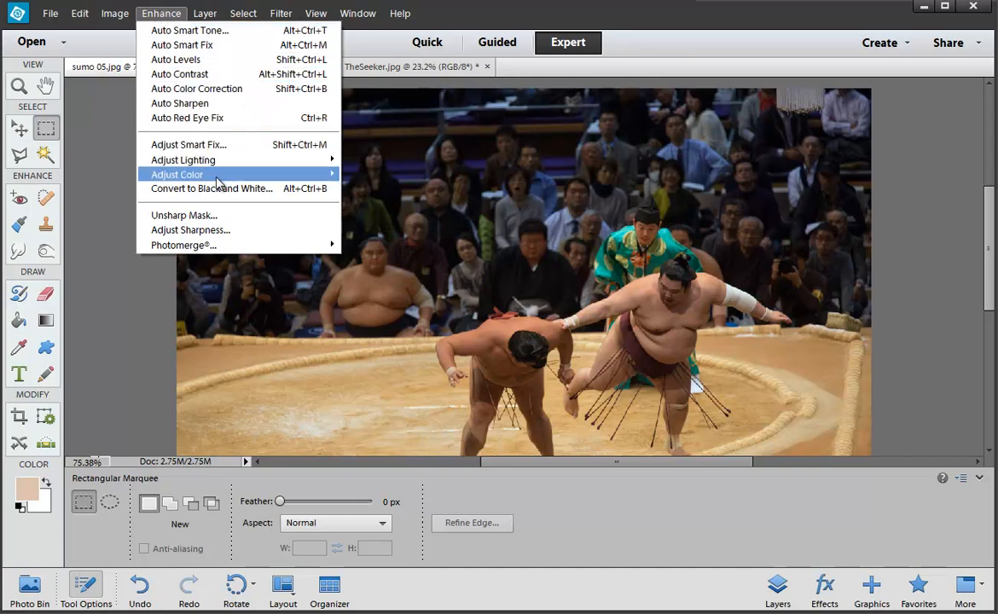
pyautogui.moveTo(261, 174)
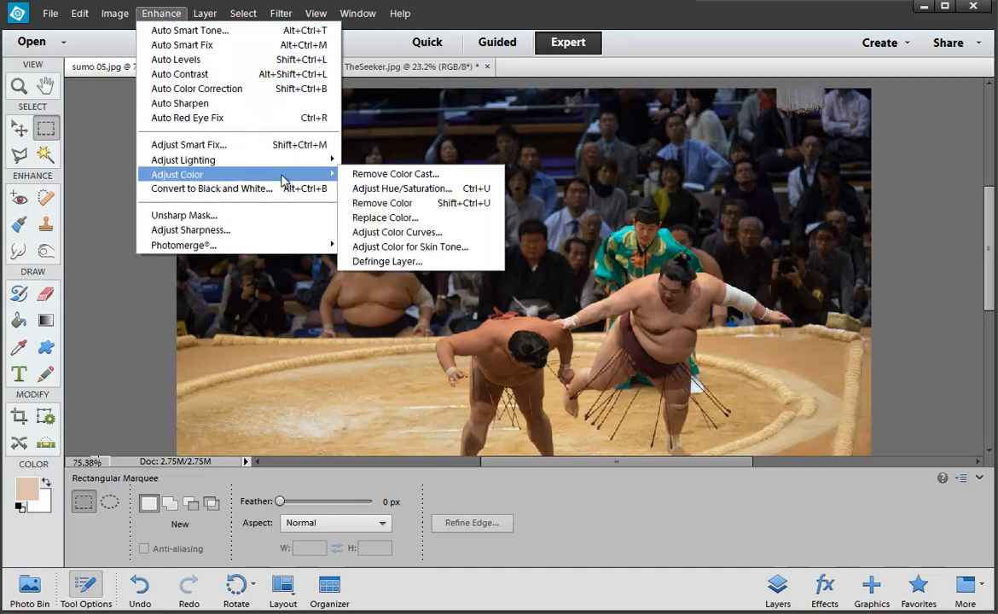
pyautogui.click(401, 205)
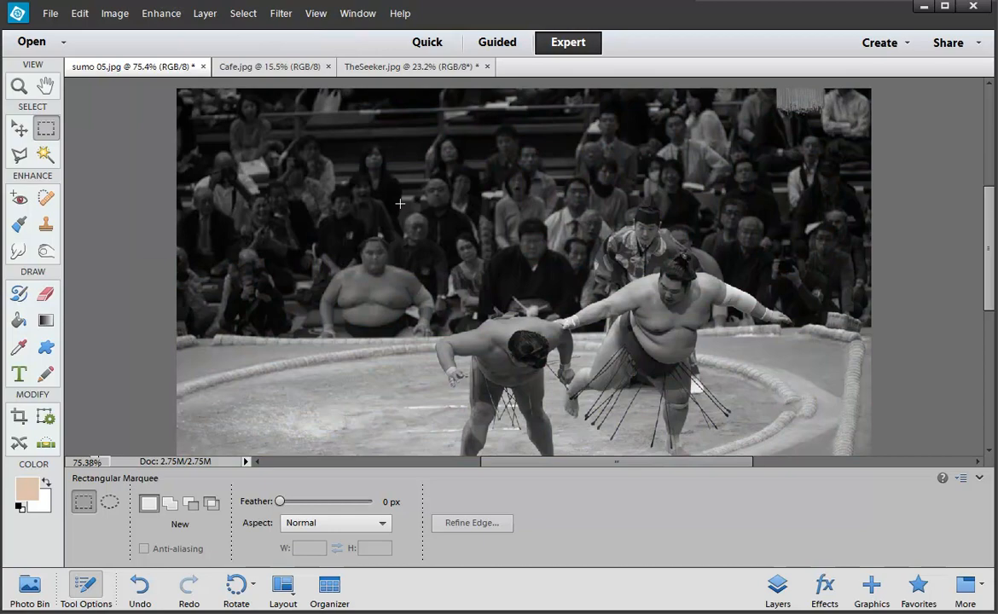
pyautogui.hotkey('ctrl', 'z')
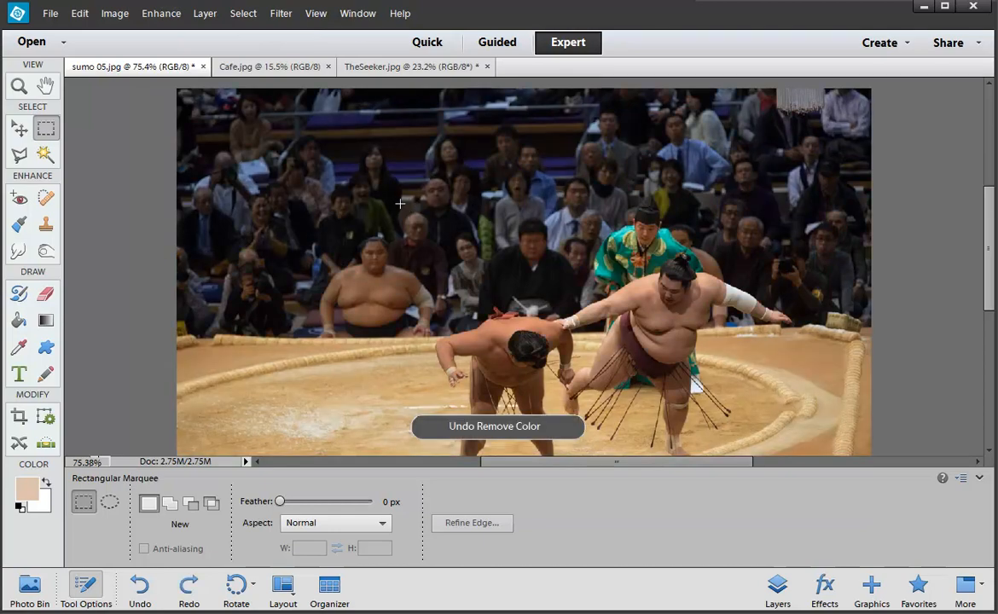
# Step: Try Adjust Color for Skin Tone sampled on the bandaged wrestler's chest, with Tan and Blush reduced, and discard the adjustment
pyautogui.click(156, 13)
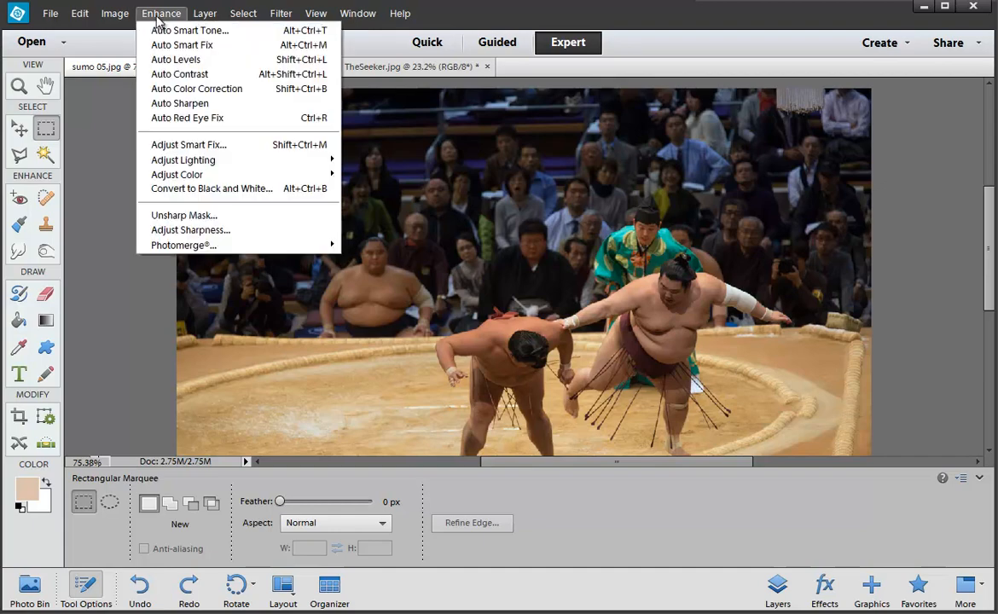
pyautogui.moveTo(206, 176)
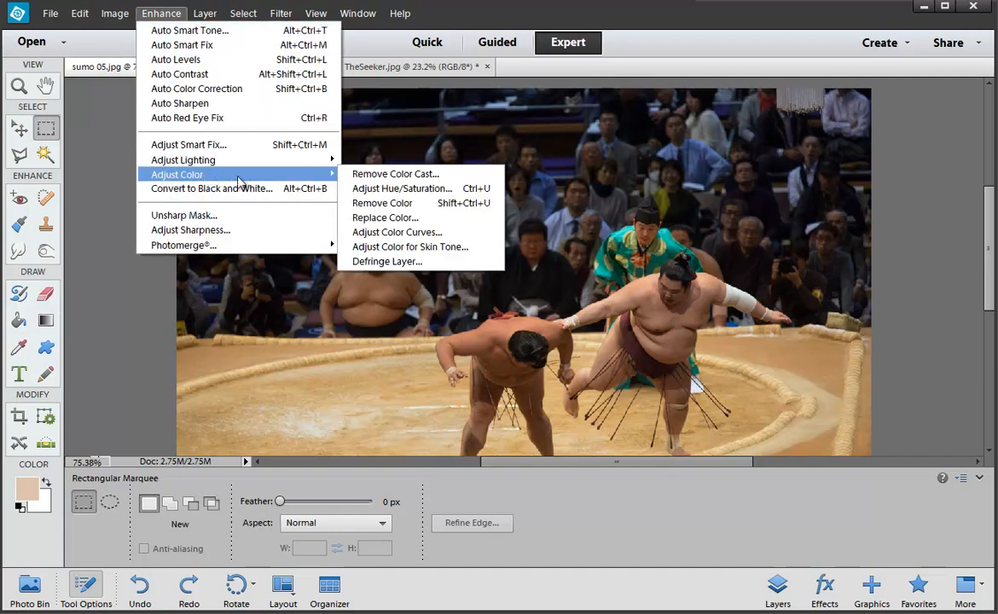
pyautogui.click(404, 254)
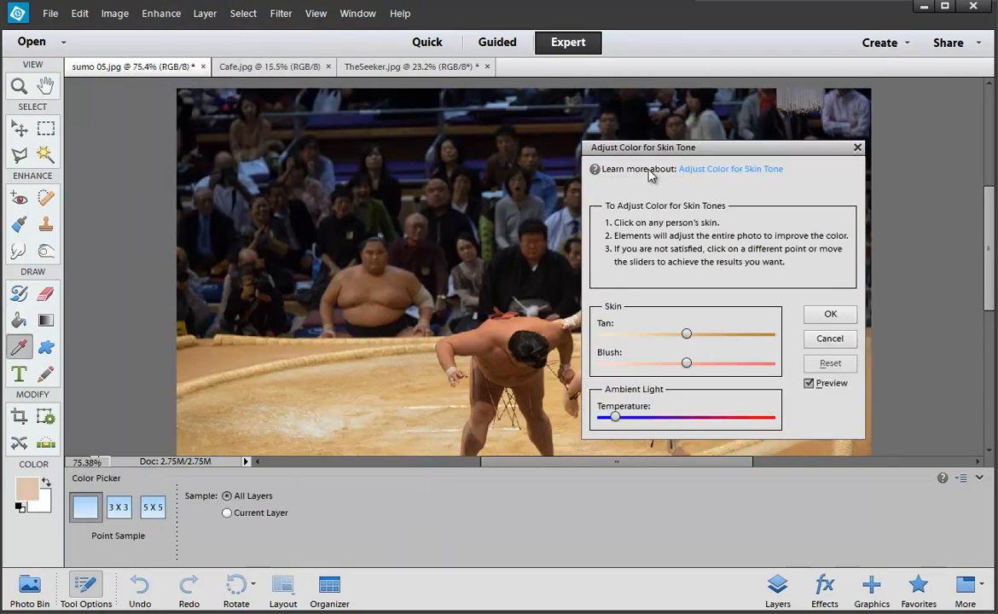
pyautogui.moveTo(597, 145); pyautogui.dragTo(164, 174)
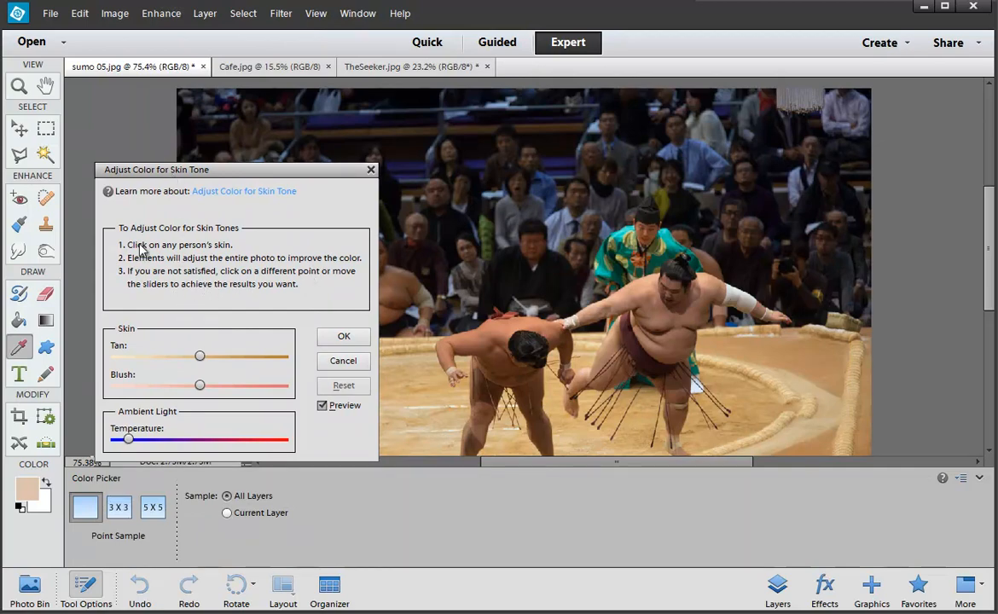
pyautogui.click(659, 312)
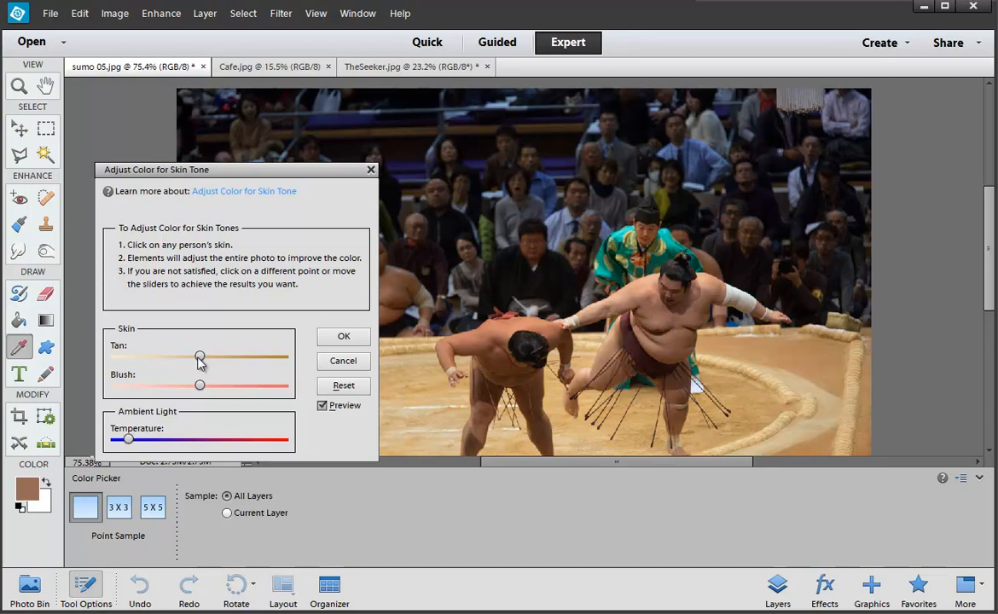
pyautogui.moveTo(201, 362); pyautogui.dragTo(135, 358)
pyautogui.moveTo(195, 386); pyautogui.dragTo(141, 389)
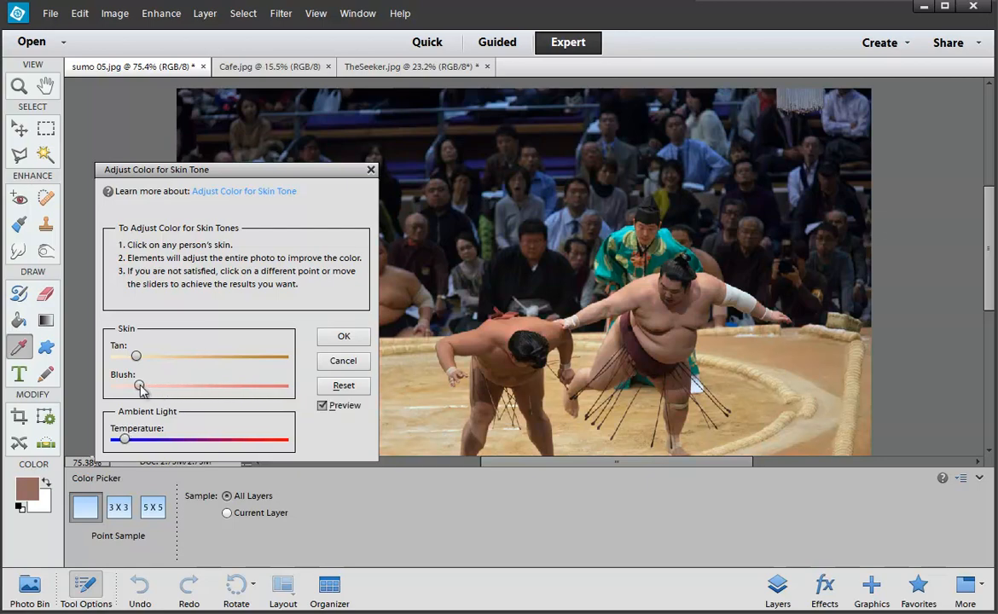
pyautogui.moveTo(218, 173); pyautogui.dragTo(221, 97)
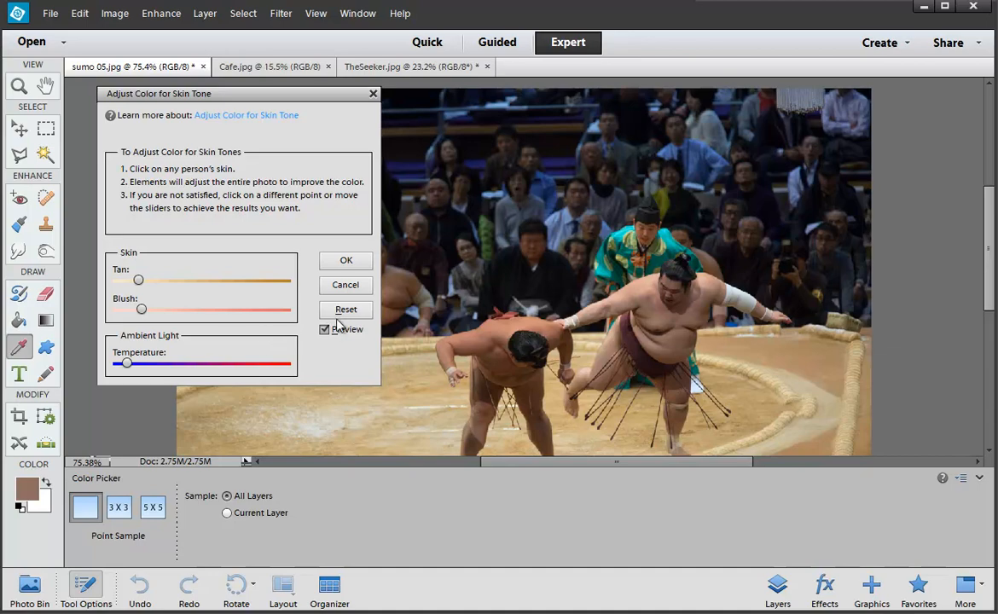
pyautogui.click(345, 290)
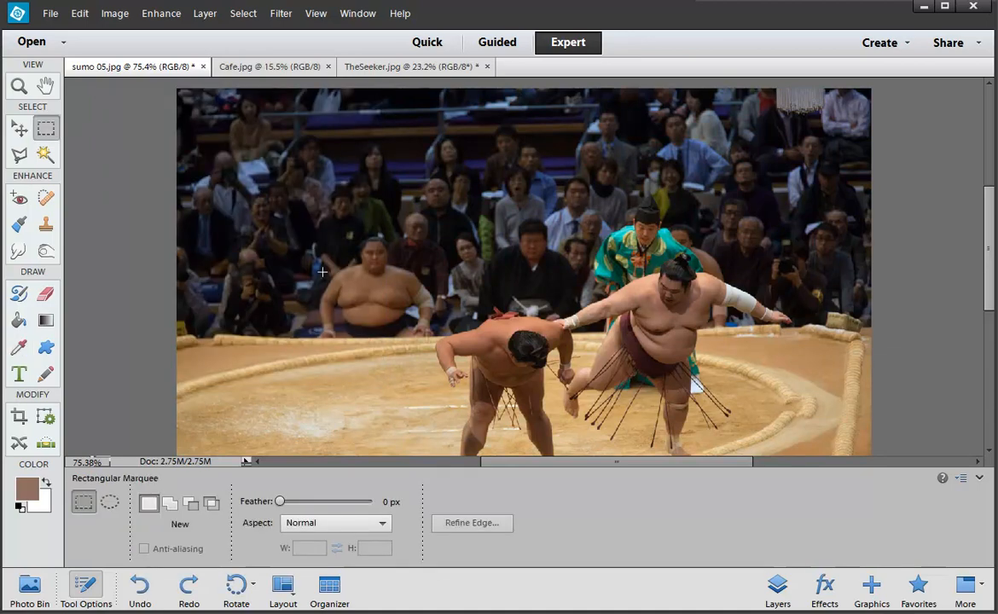
# Step: Switch past Cafe.jpg to TheSeeker.jpg and hide the tool options to give the photo more room
pyautogui.click(256, 67)
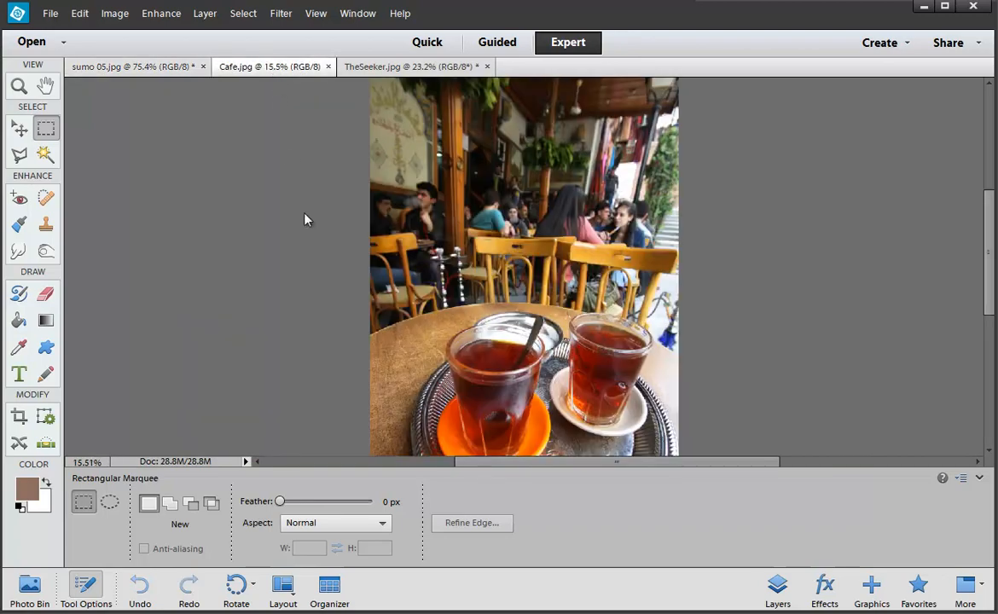
pyautogui.click(390, 67)
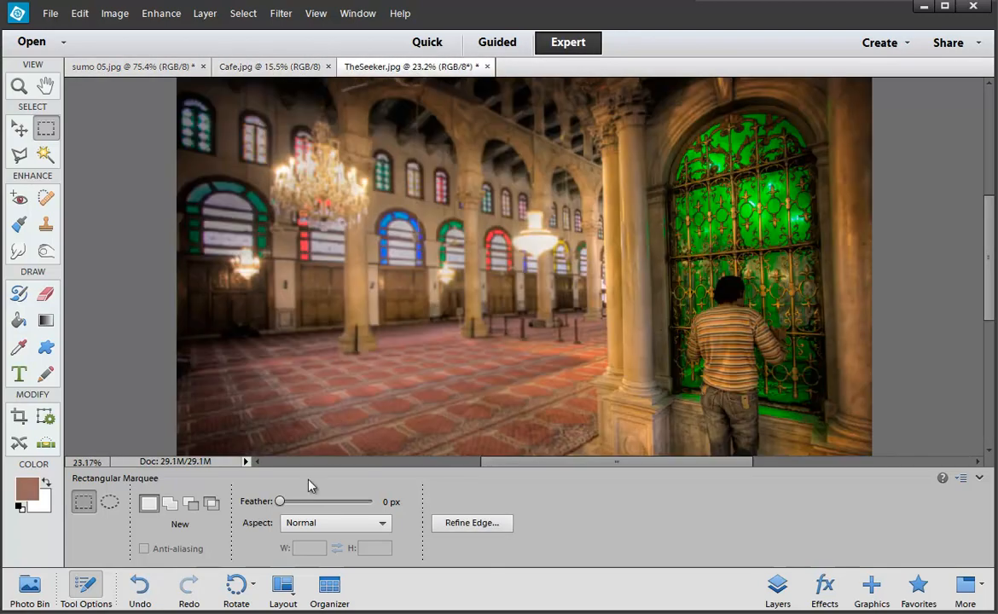
pyautogui.click(85, 587)
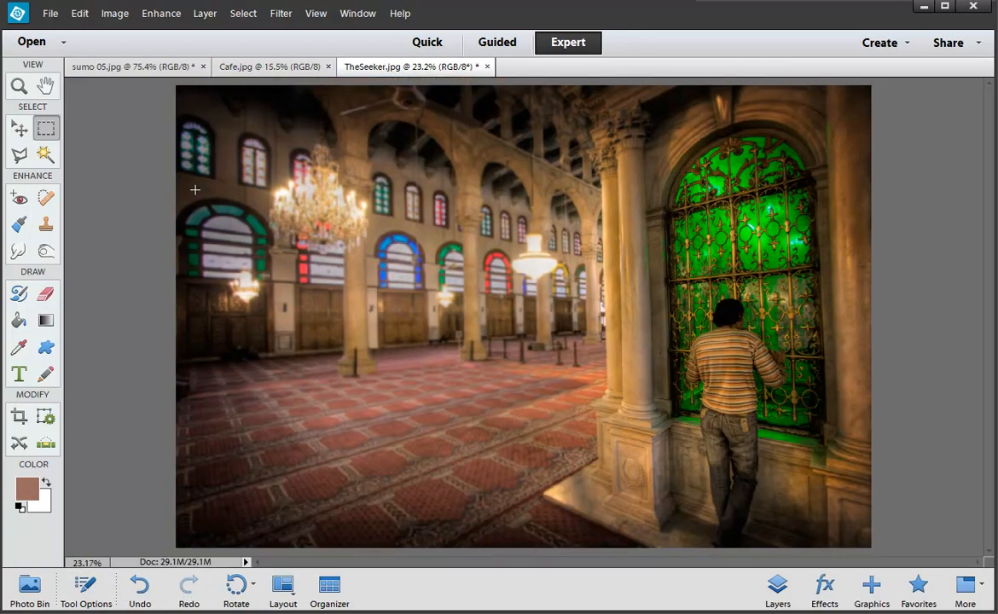
pyautogui.click(158, 13)
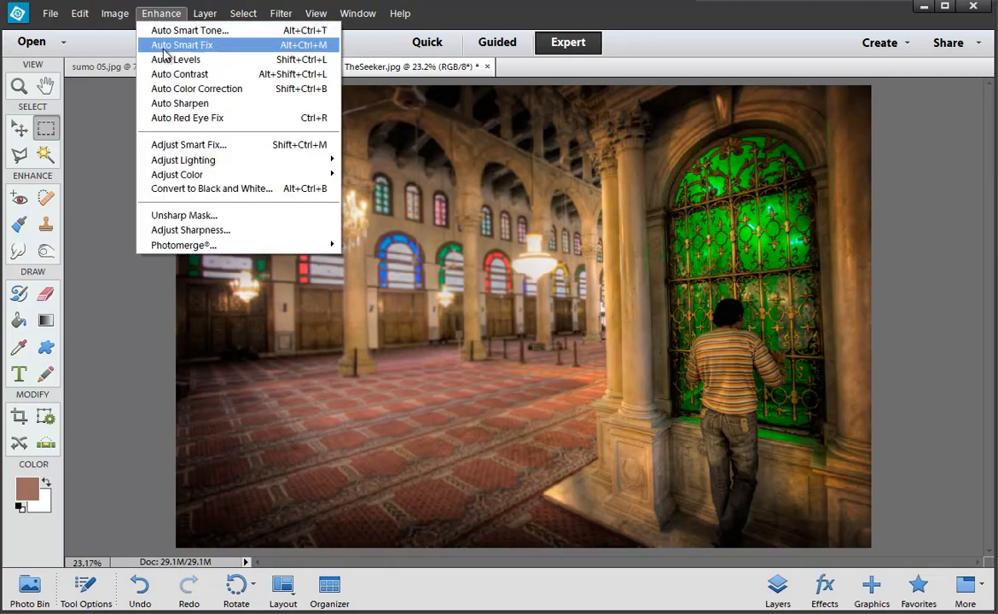
pyautogui.moveTo(191, 160)
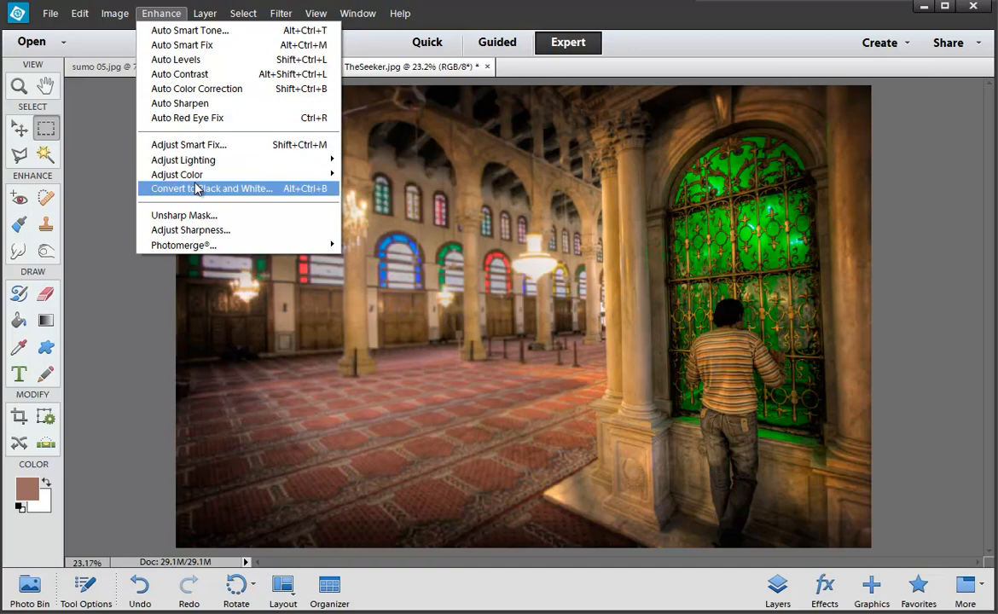
pyautogui.click(196, 188)
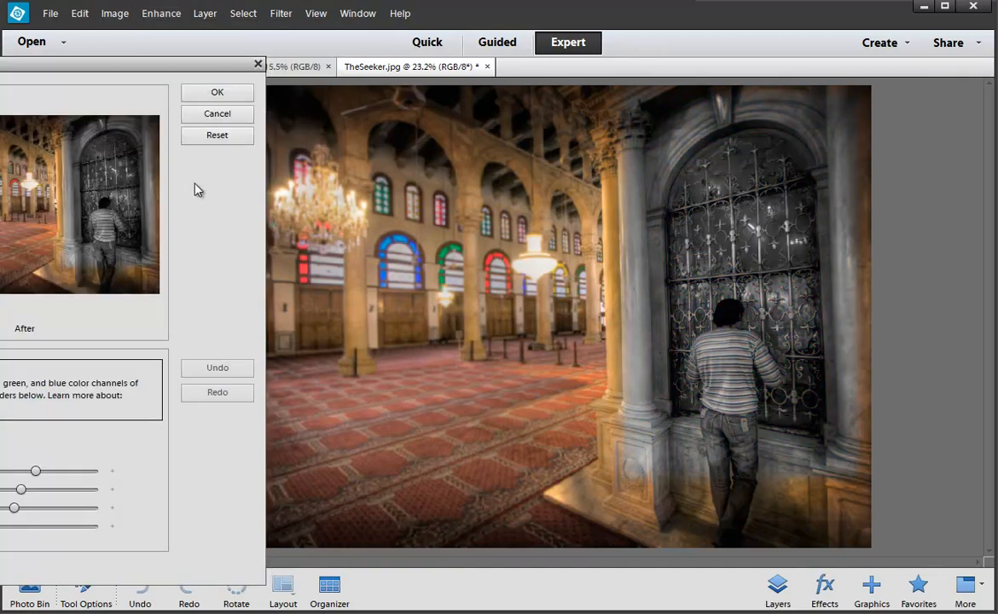
pyautogui.moveTo(53, 67); pyautogui.dragTo(503, 47)
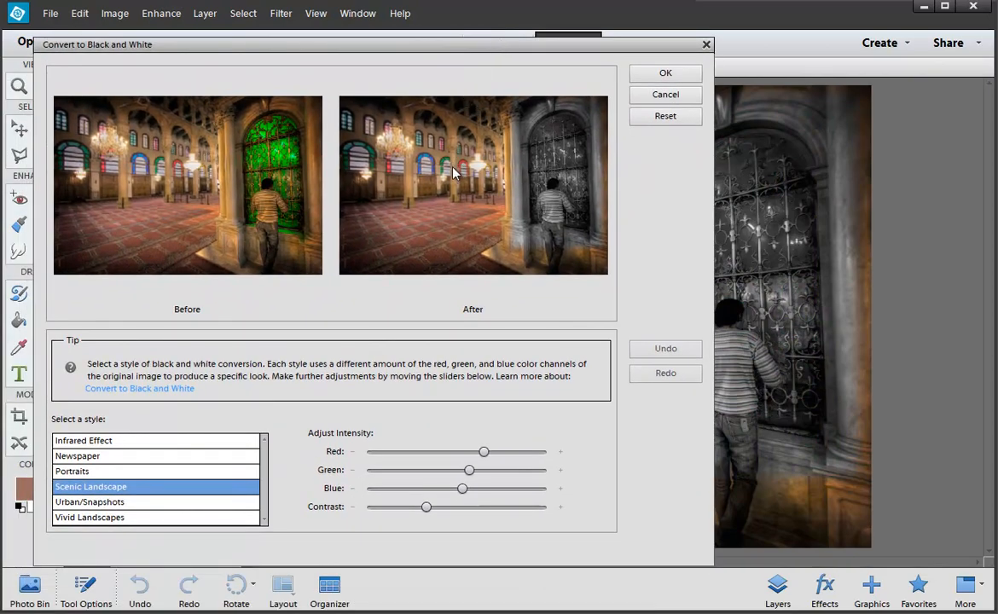
pyautogui.click(667, 95)
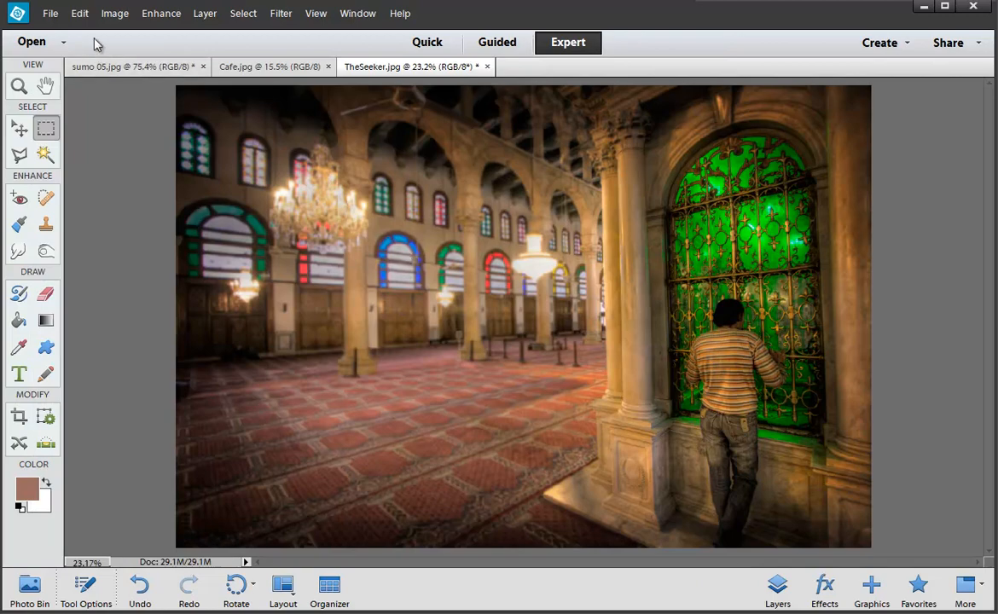
# Step: Try converting TheSeeker.jpg to black and white with the Portraits, Newspaper and Infrared Effect styles, apply Infrared Effect, and undo it
pyautogui.click(152, 13)
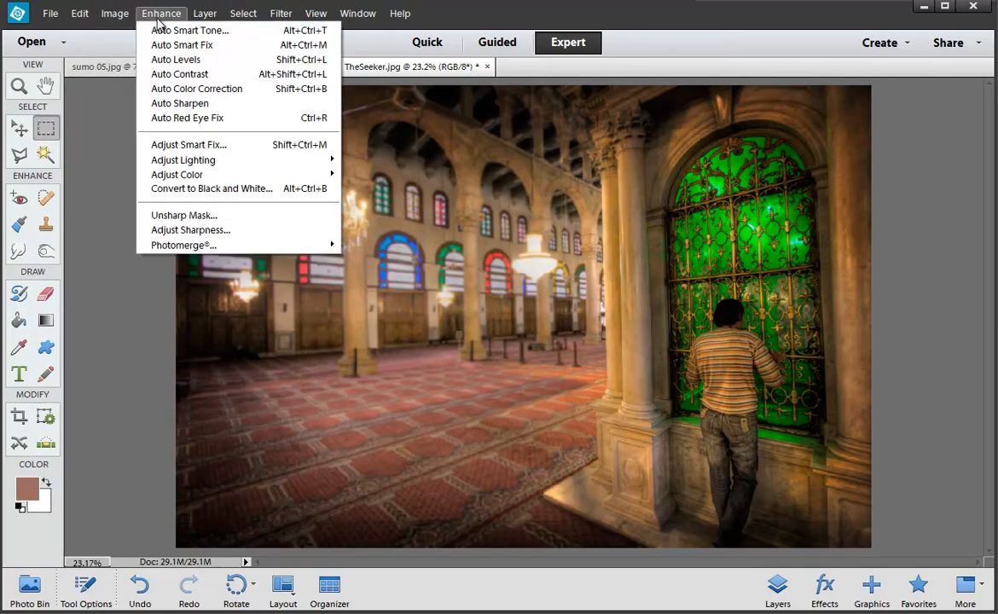
pyautogui.click(252, 189)
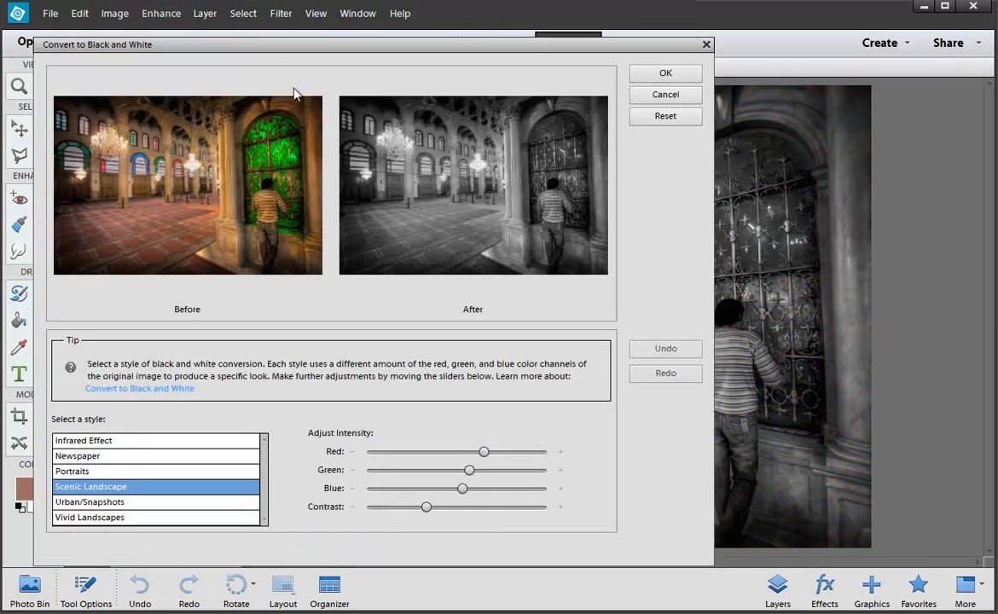
pyautogui.moveTo(297, 49); pyautogui.dragTo(270, 29)
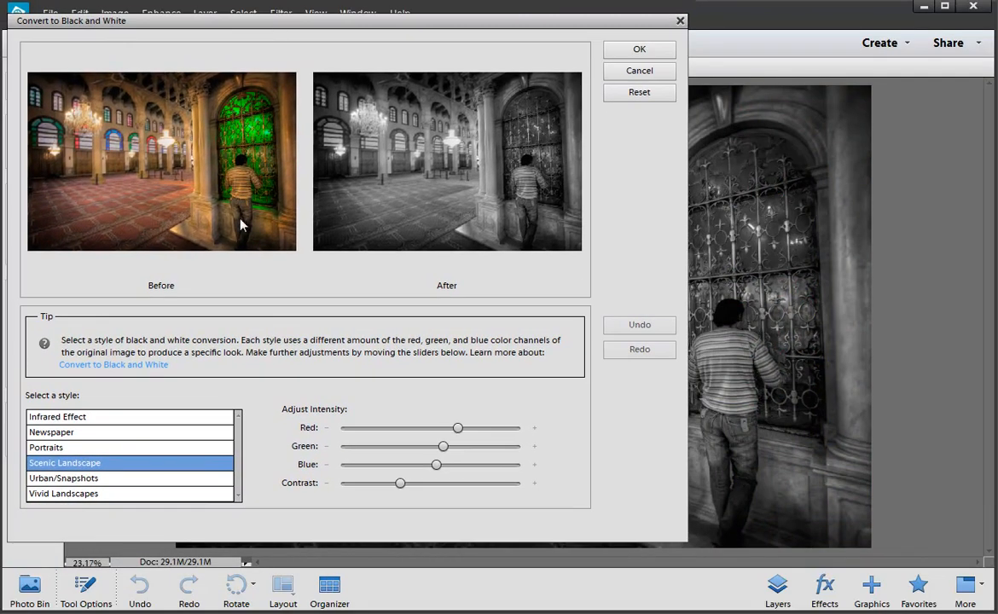
pyautogui.click(96, 447)
pyautogui.click(99, 435)
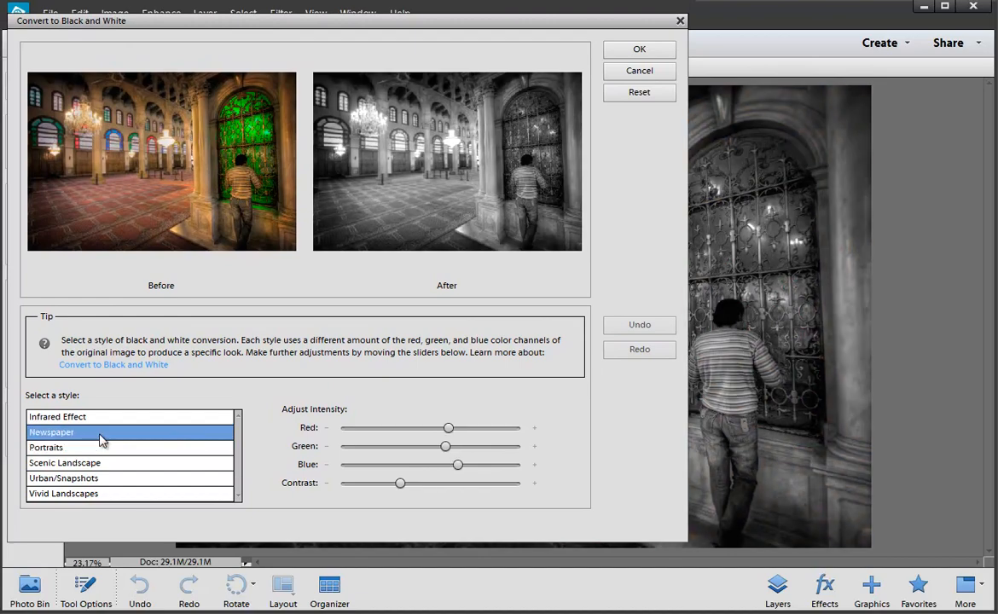
pyautogui.click(101, 417)
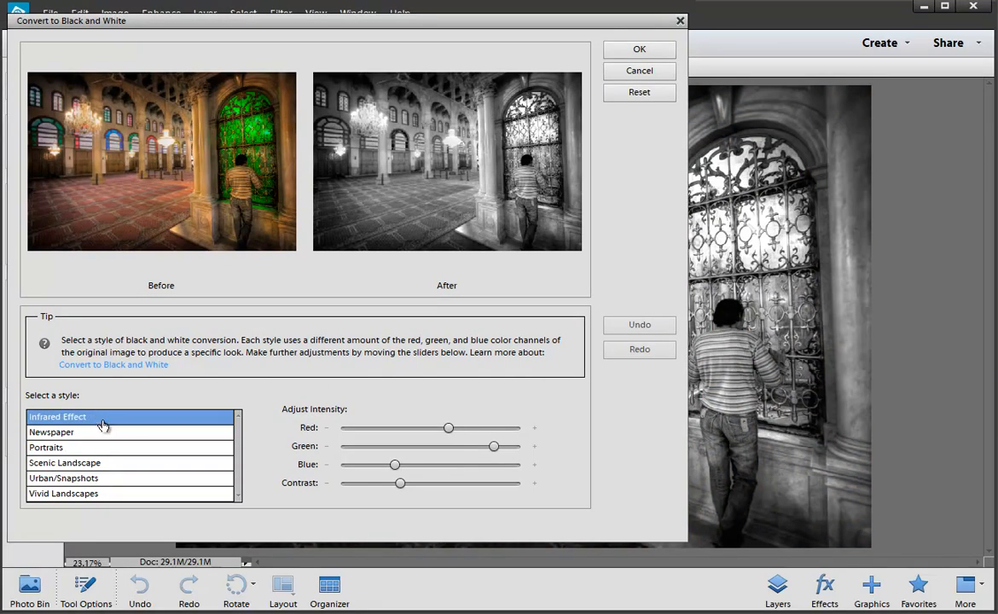
pyautogui.click(640, 48)
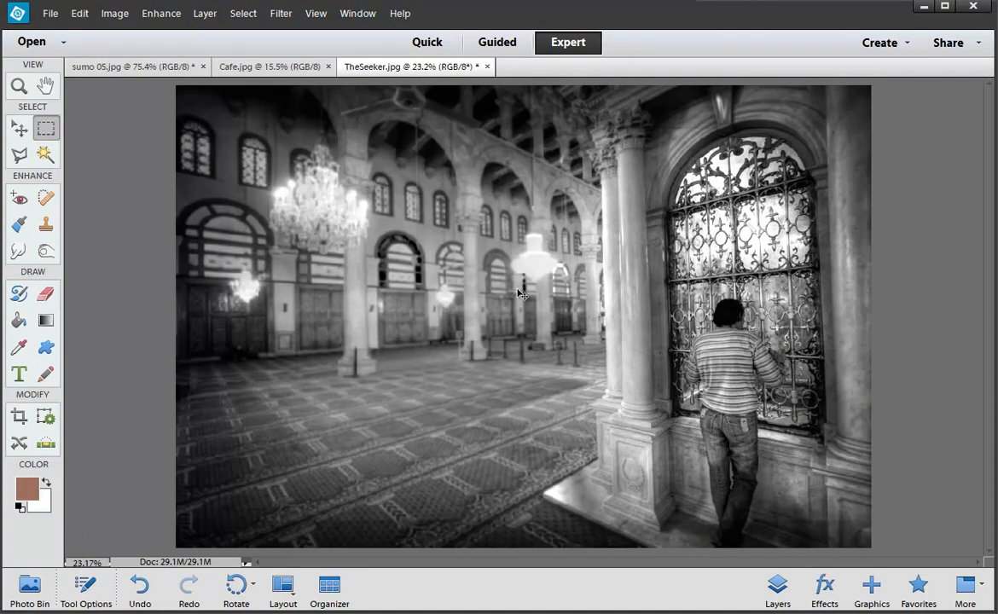
pyautogui.hotkey('ctrl', 'z')
# Step: Restart Convert to Black and White, compare Portraits, Newspaper and Scenic Landscape on the photo, and choose the Urban/Snapshots style
pyautogui.click(161, 13)
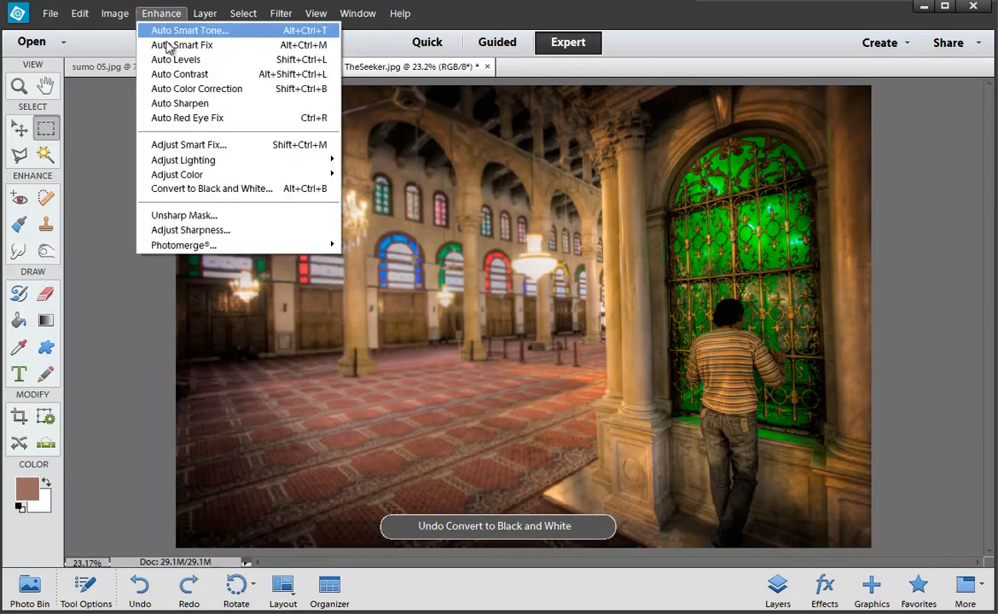
pyautogui.click(207, 189)
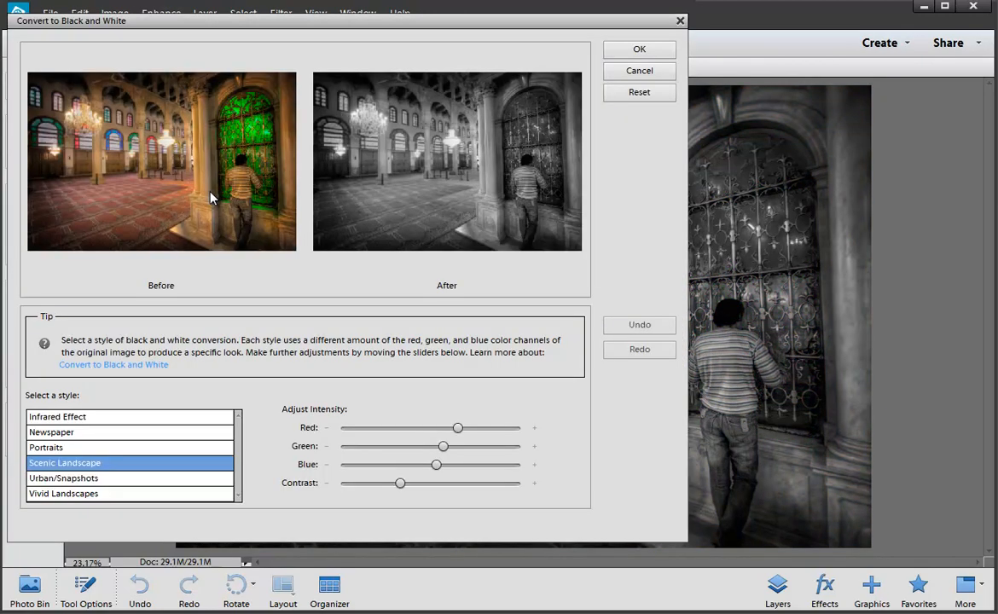
pyautogui.click(192, 449)
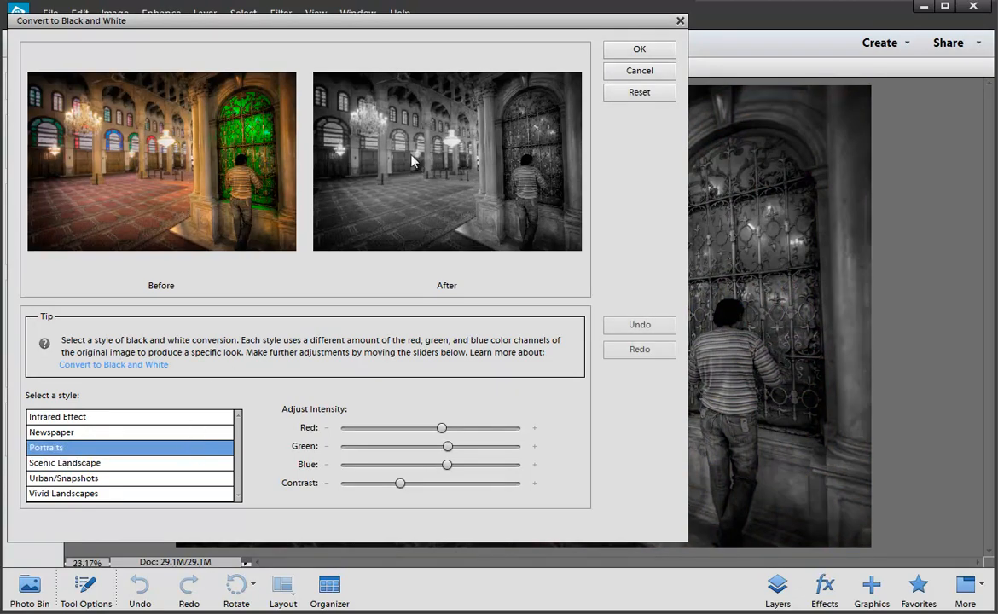
pyautogui.click(139, 435)
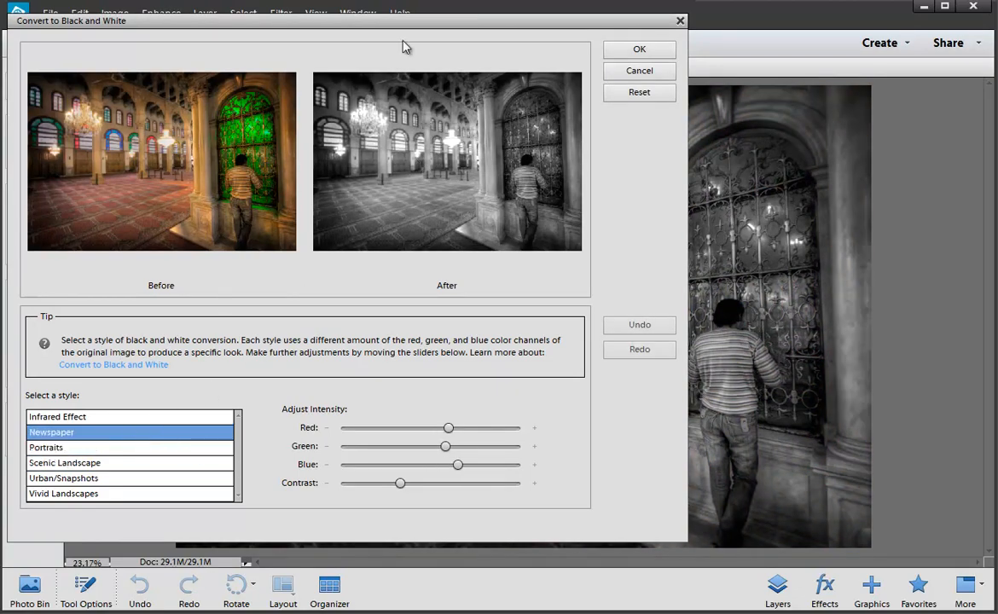
pyautogui.moveTo(414, 20); pyautogui.dragTo(0, 36)
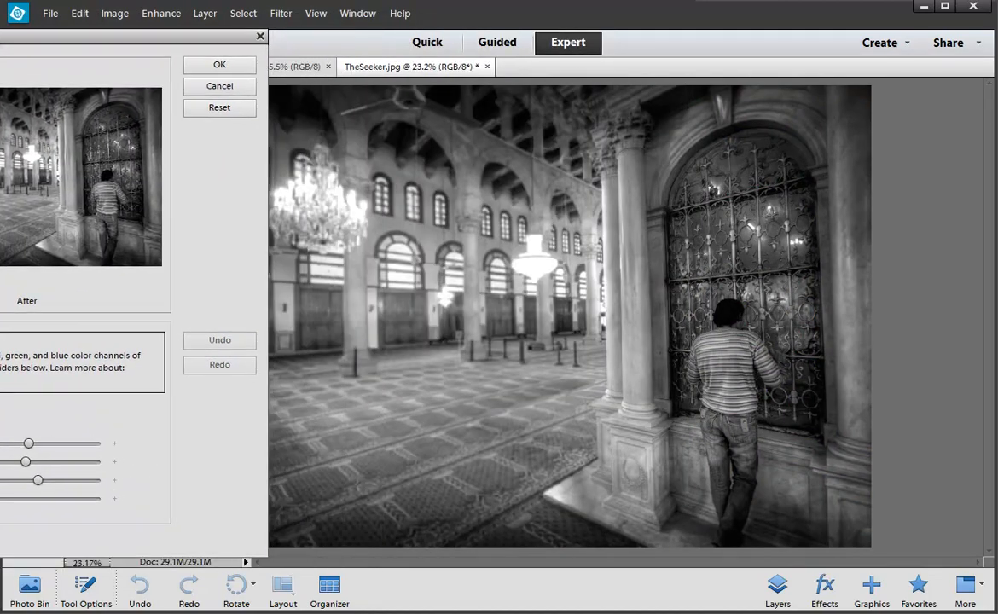
pyautogui.press('Down')
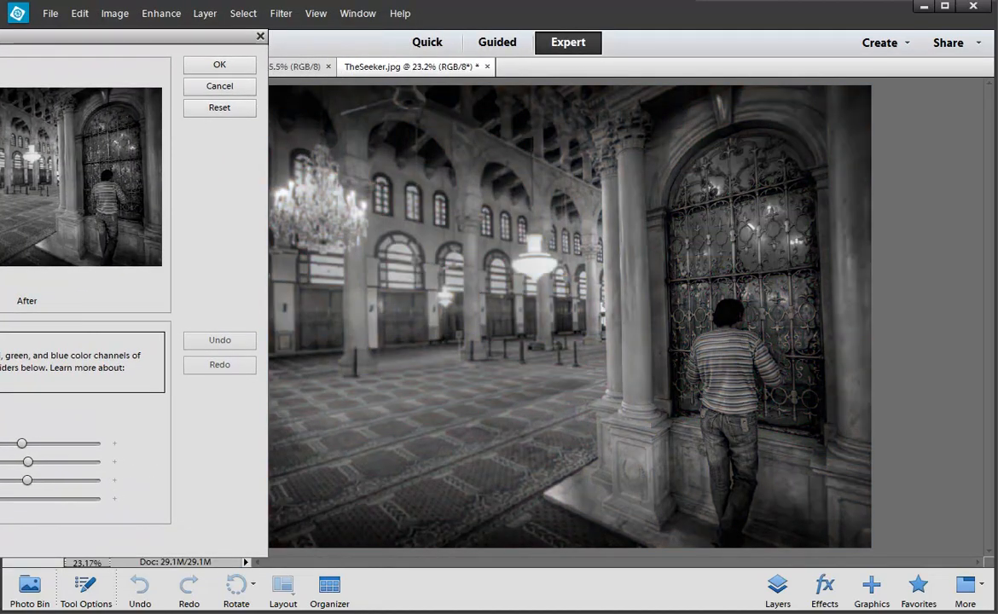
pyautogui.press('Down')
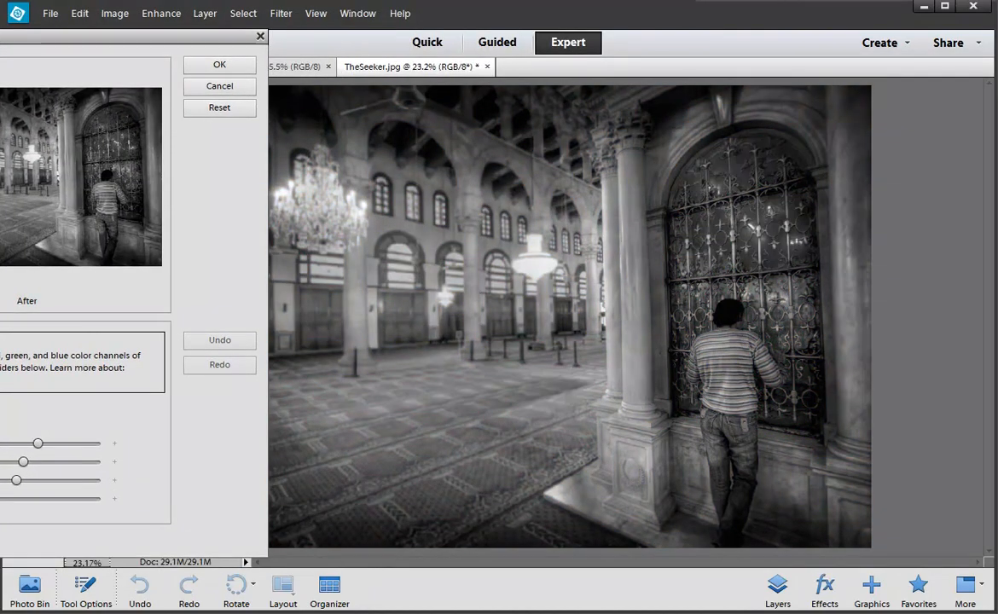
pyautogui.press('Down')
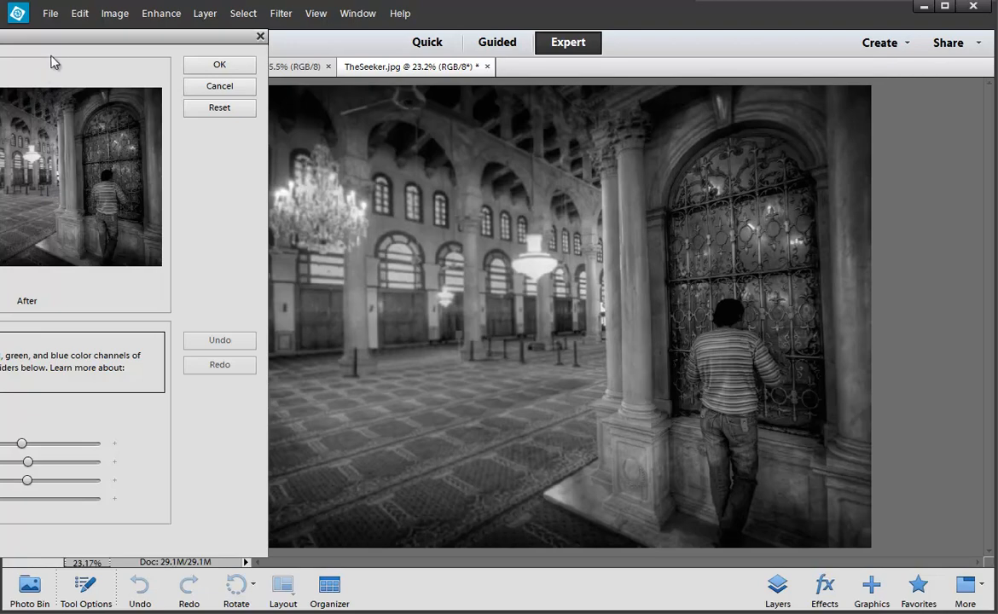
# Step: Try brightening the arched window with Green intensity at +135, Blue strongly reduced and Red slightly reduced
pyautogui.moveTo(53, 37); pyautogui.dragTo(114, 26)
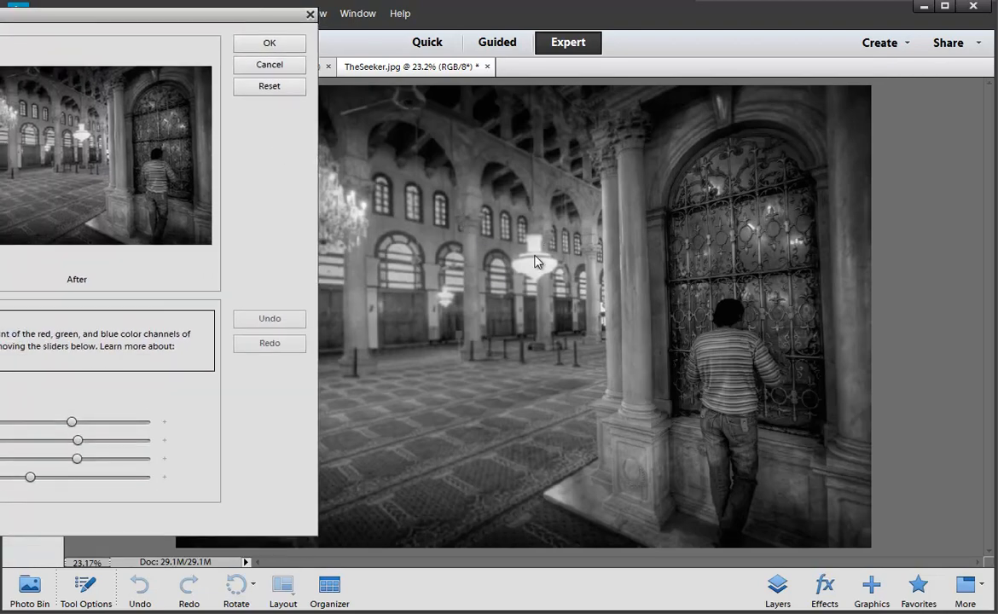
pyautogui.moveTo(79, 427); pyautogui.dragTo(21, 463)
pyautogui.moveTo(76, 462)
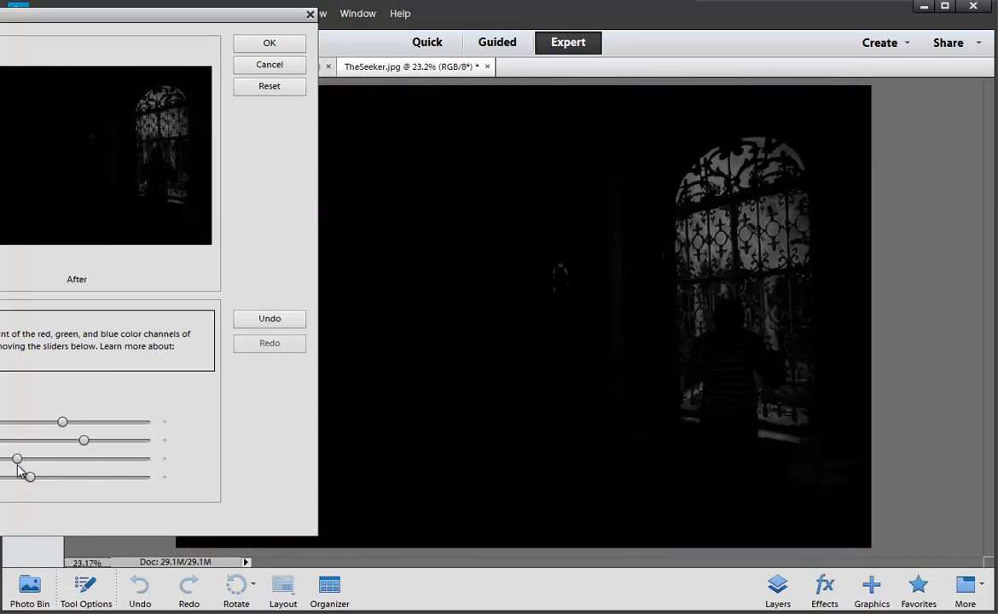
pyautogui.moveTo(85, 441); pyautogui.dragTo(122, 446)
pyautogui.moveTo(122, 445)
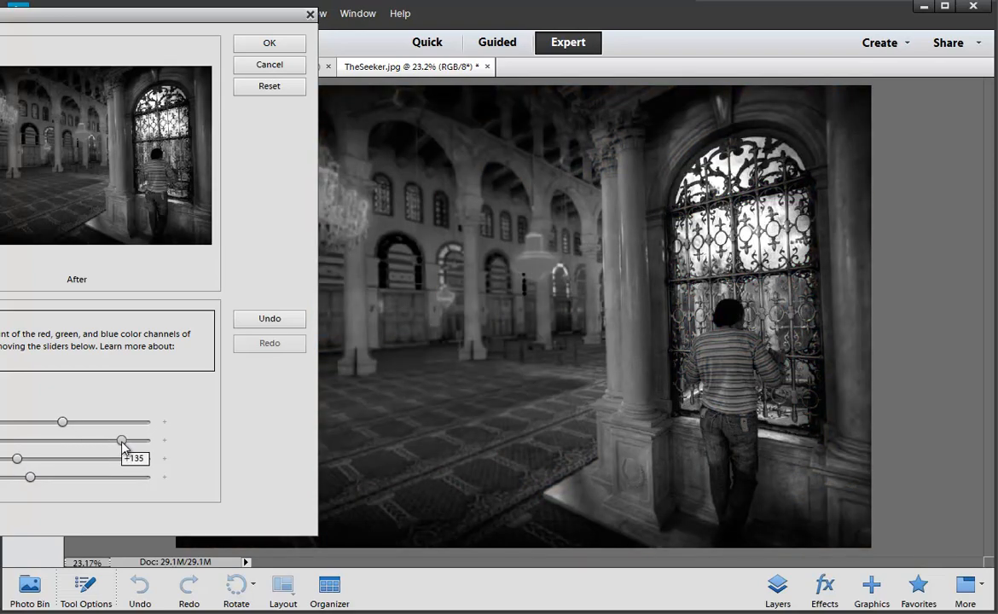
pyautogui.moveTo(63, 424); pyautogui.dragTo(71, 423)
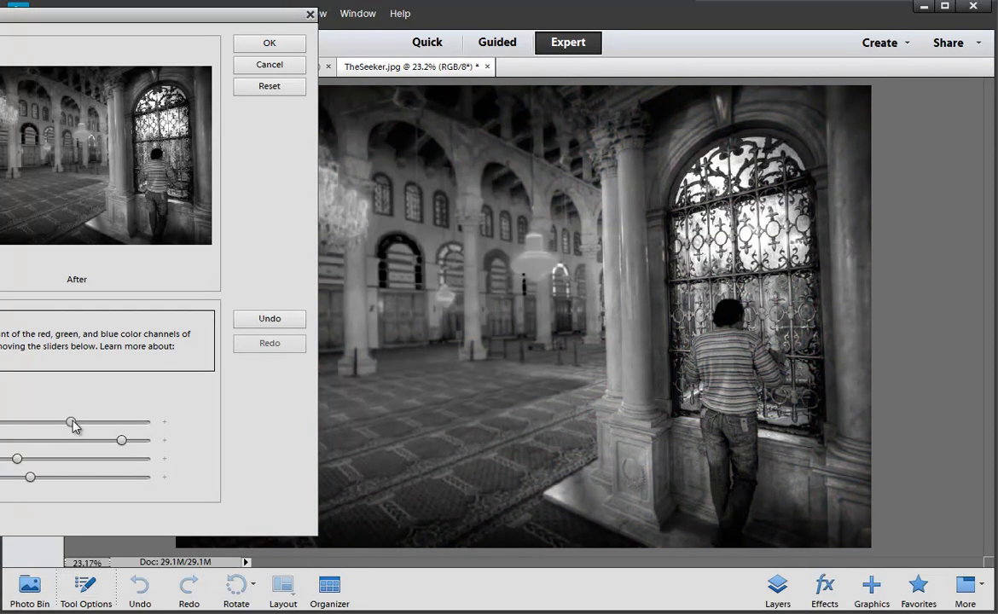
pyautogui.moveTo(73, 427); pyautogui.dragTo(54, 424)
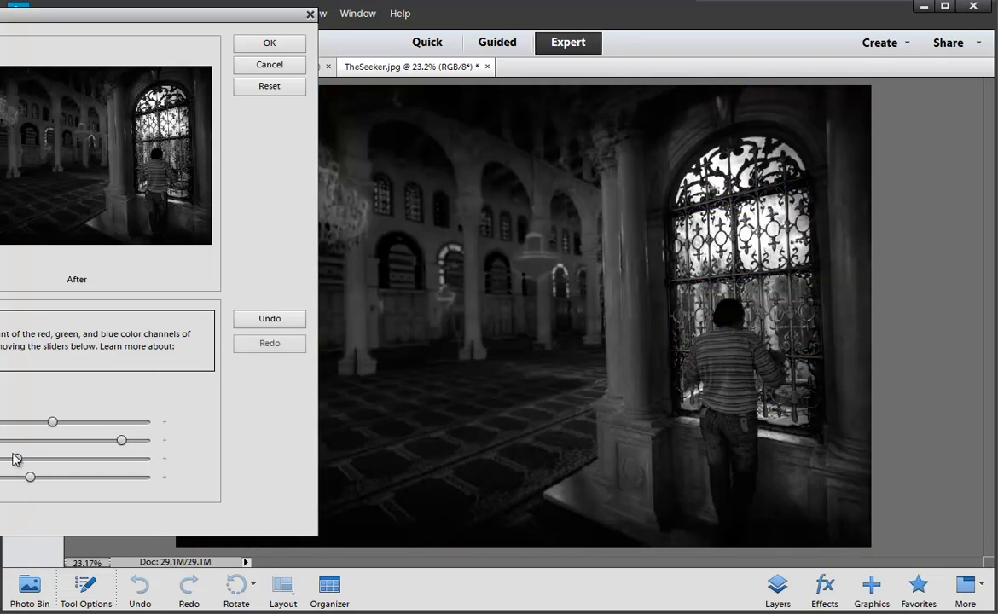
# Step: Rebalance the conversion by raising Blue and Red and lowering Green intensity, and apply the black-and-white conversion
pyautogui.click(51, 459)
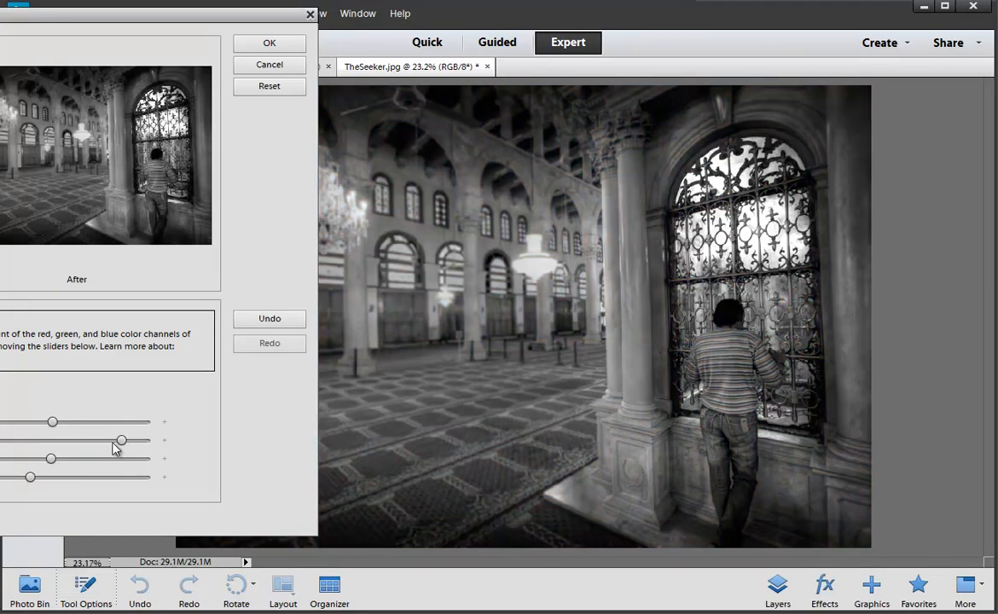
pyautogui.moveTo(122, 441); pyautogui.dragTo(78, 427)
pyautogui.click(91, 445)
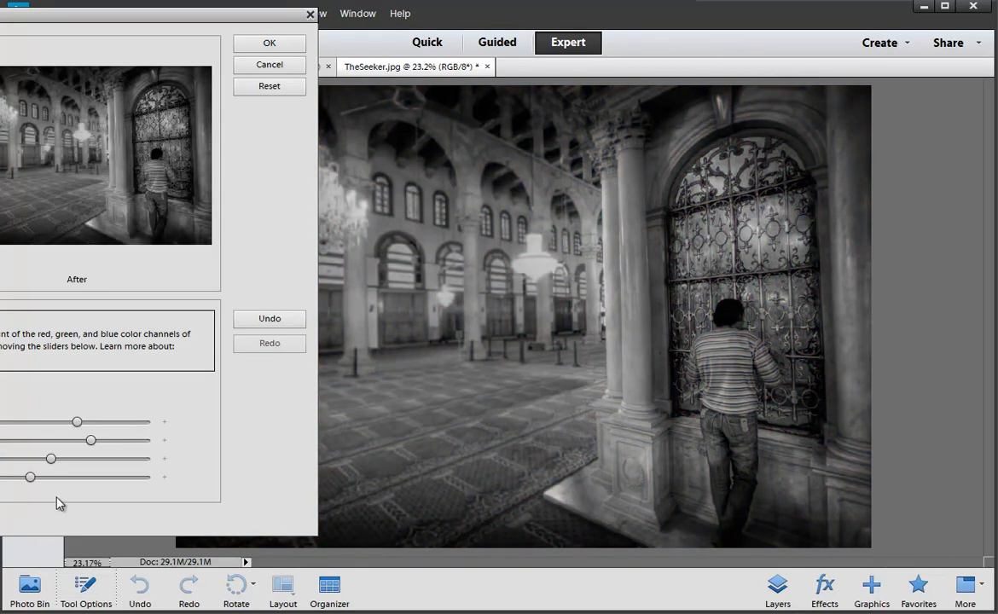
pyautogui.click(264, 43)
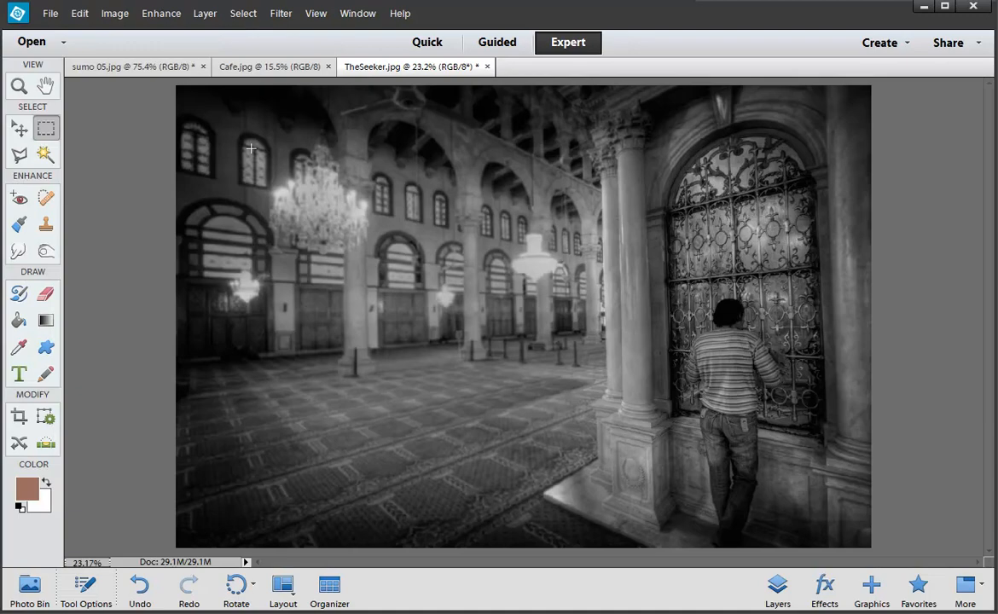
# Step: Apply Levels to the black-and-white photo with input levels 21, 1.35 and 213, comparing the result with Preview
pyautogui.hotkey('ctrl', 'l')
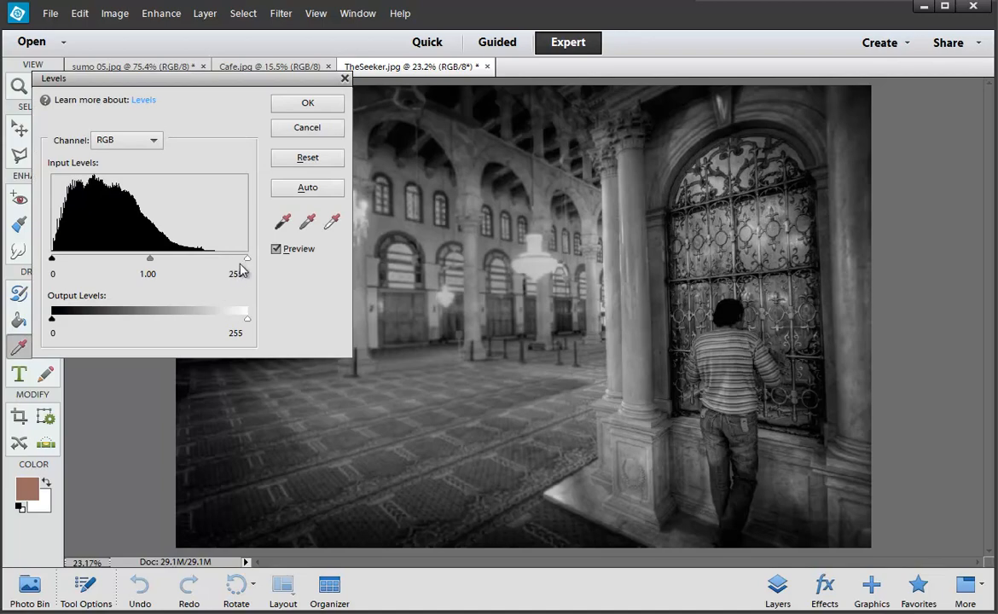
pyautogui.moveTo(247, 260); pyautogui.dragTo(215, 267)
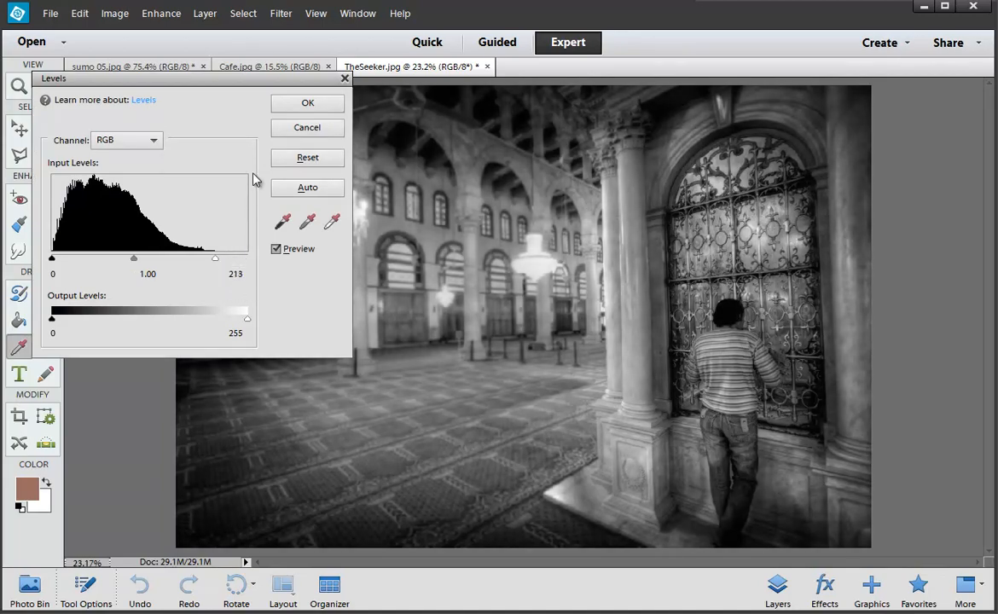
pyautogui.moveTo(248, 81); pyautogui.dragTo(307, 139)
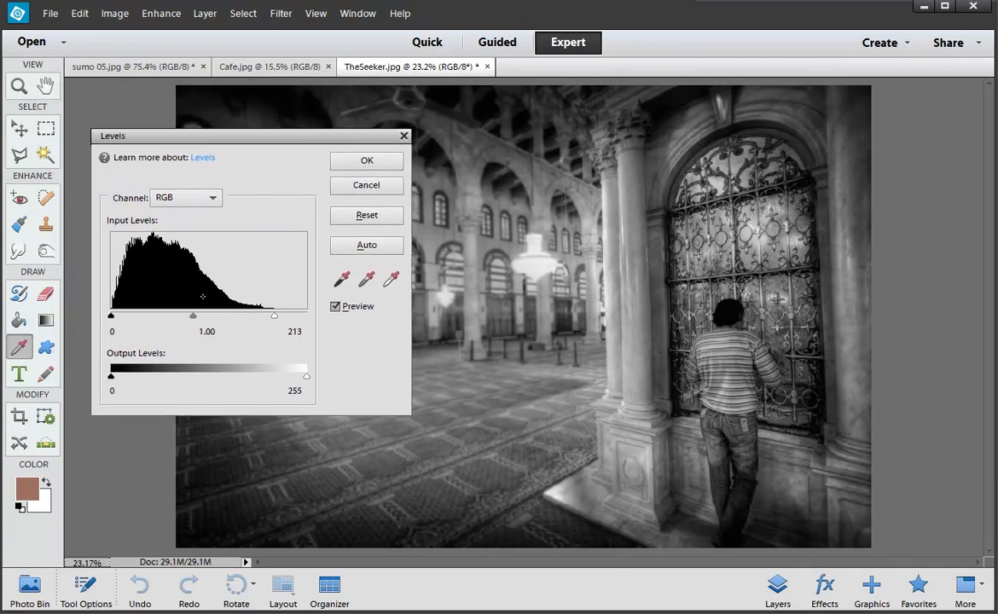
pyautogui.moveTo(193, 316); pyautogui.dragTo(175, 316)
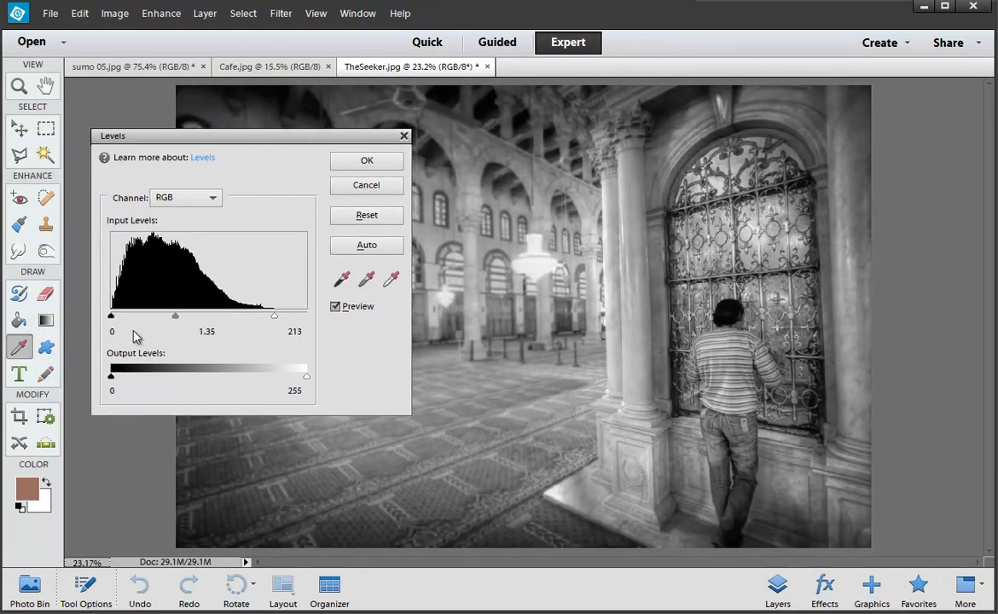
pyautogui.moveTo(112, 316); pyautogui.dragTo(127, 318)
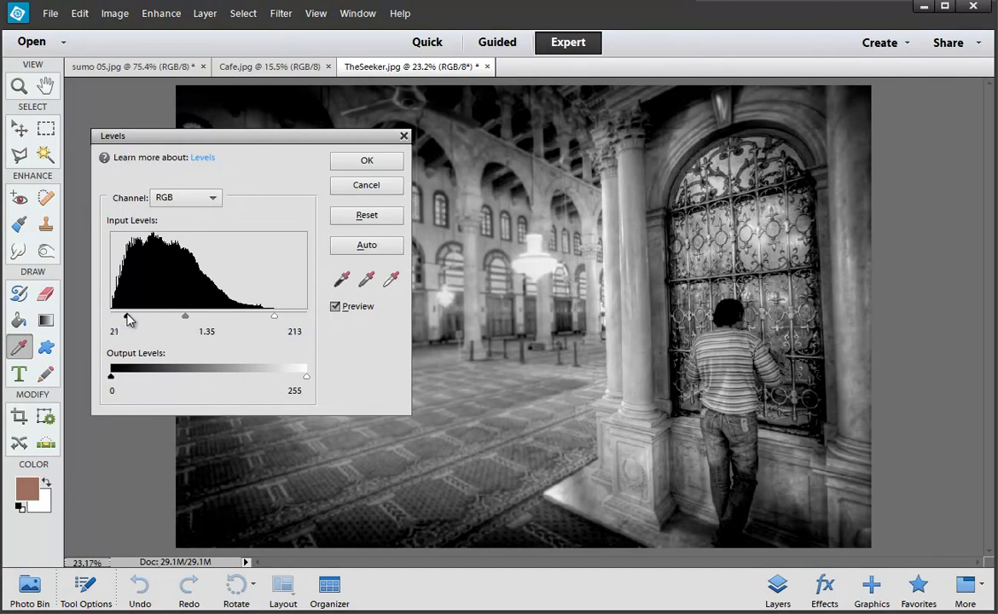
pyautogui.click(338, 309)
pyautogui.click(337, 309)
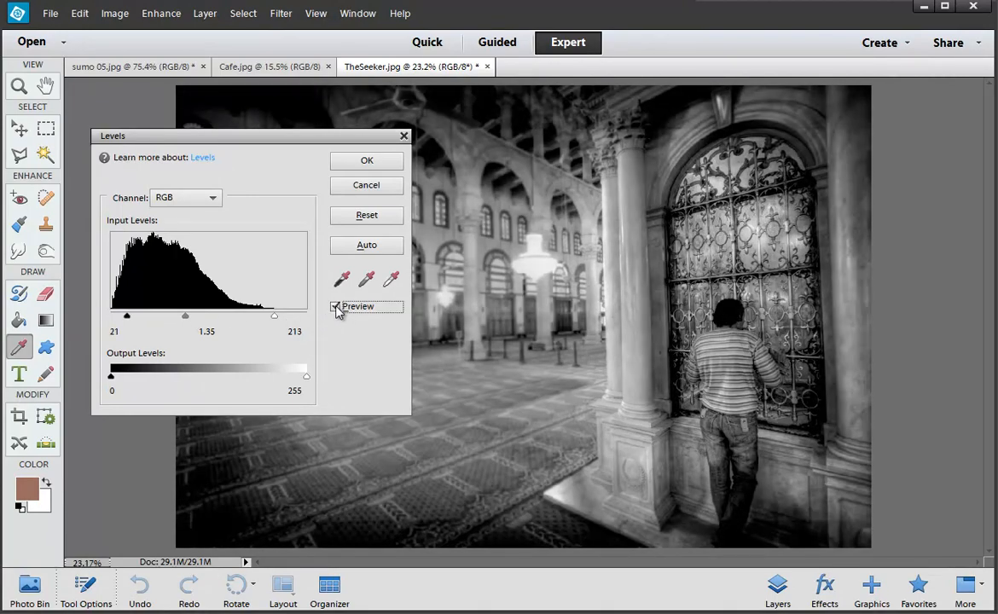
pyautogui.click(350, 161)
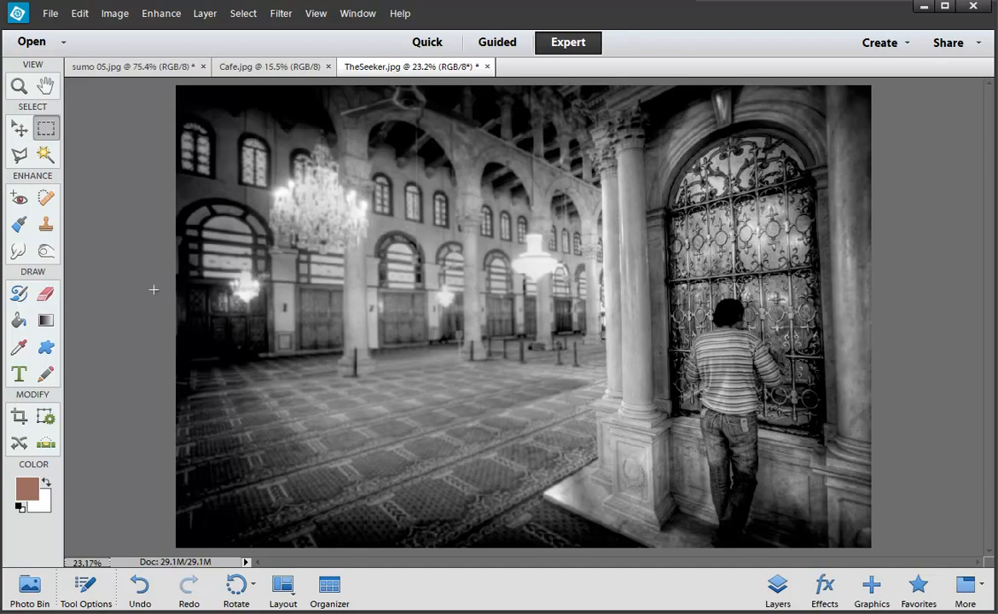
# Step: Burn the shadows across the column base, patterned floor and arches using a 500 px brush at 15% exposure
pyautogui.click(46, 252)
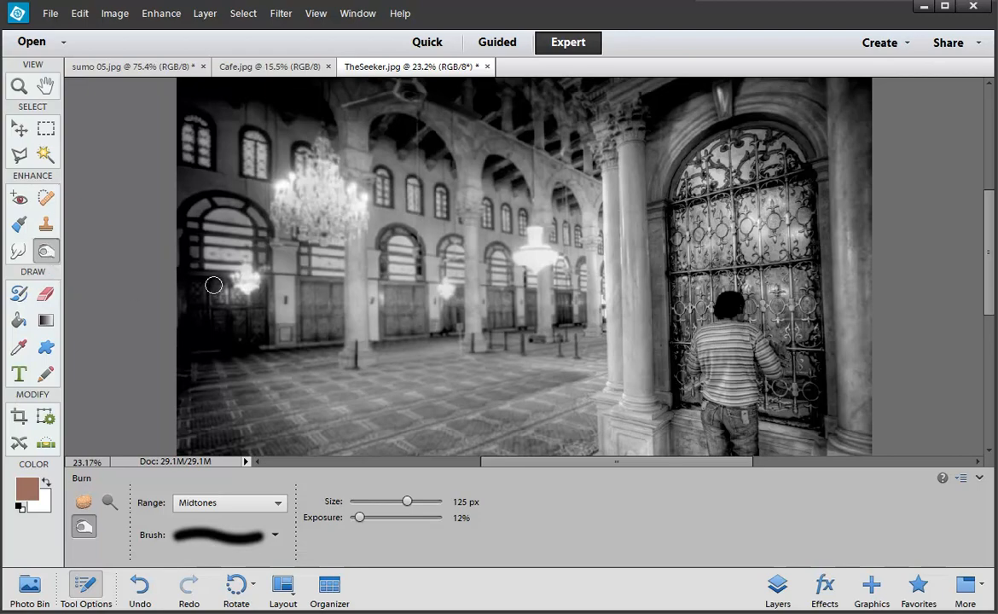
pyautogui.scroll(1, 213, 285)
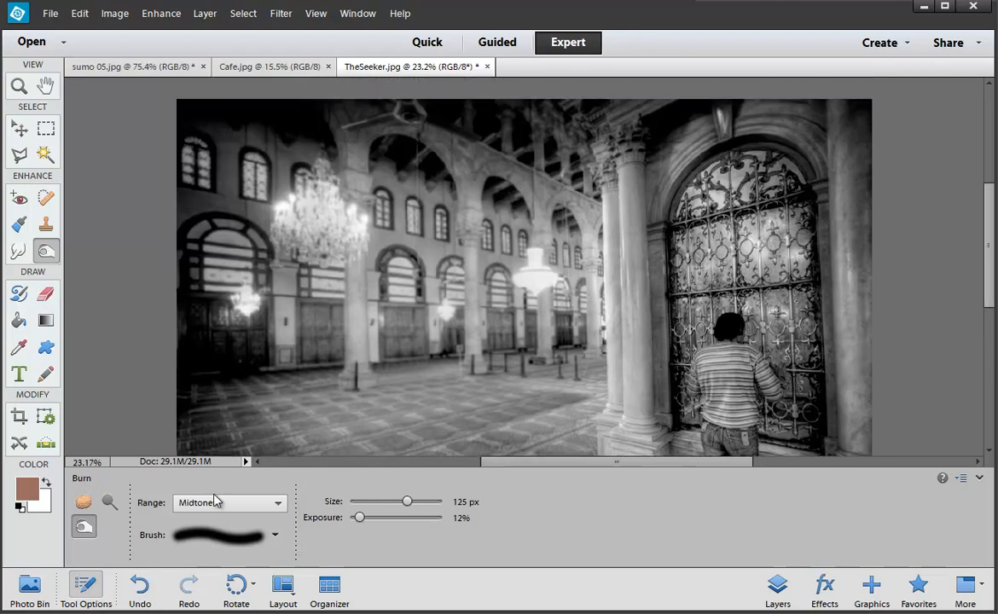
pyautogui.click(215, 508)
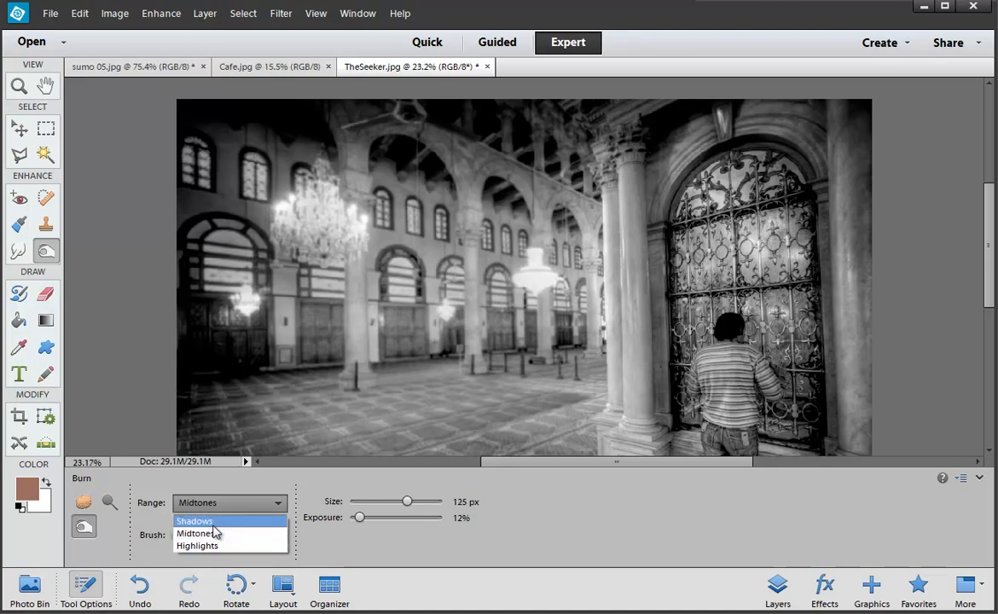
pyautogui.click(213, 521)
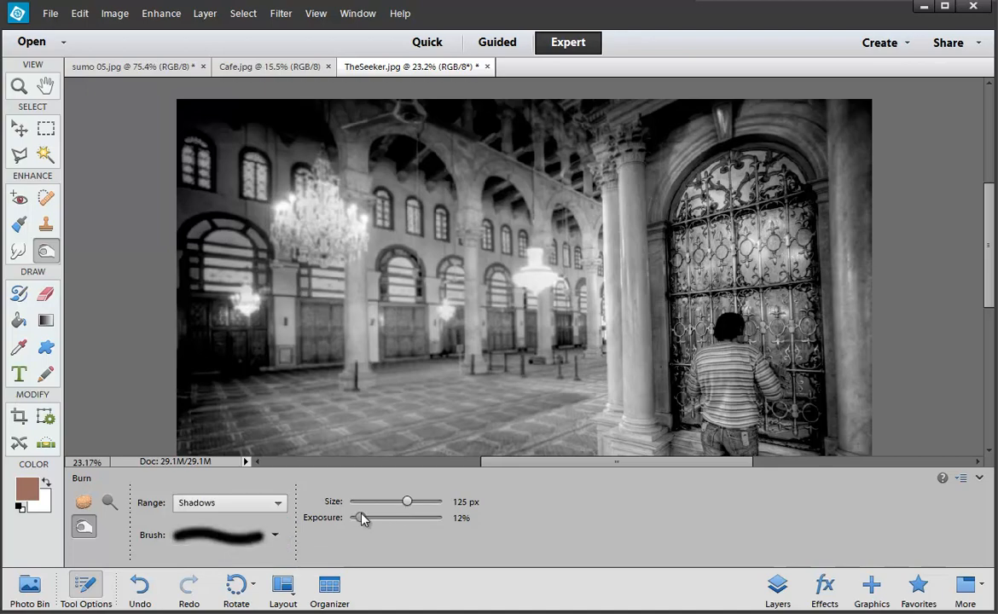
pyautogui.moveTo(361, 520); pyautogui.dragTo(364, 518)
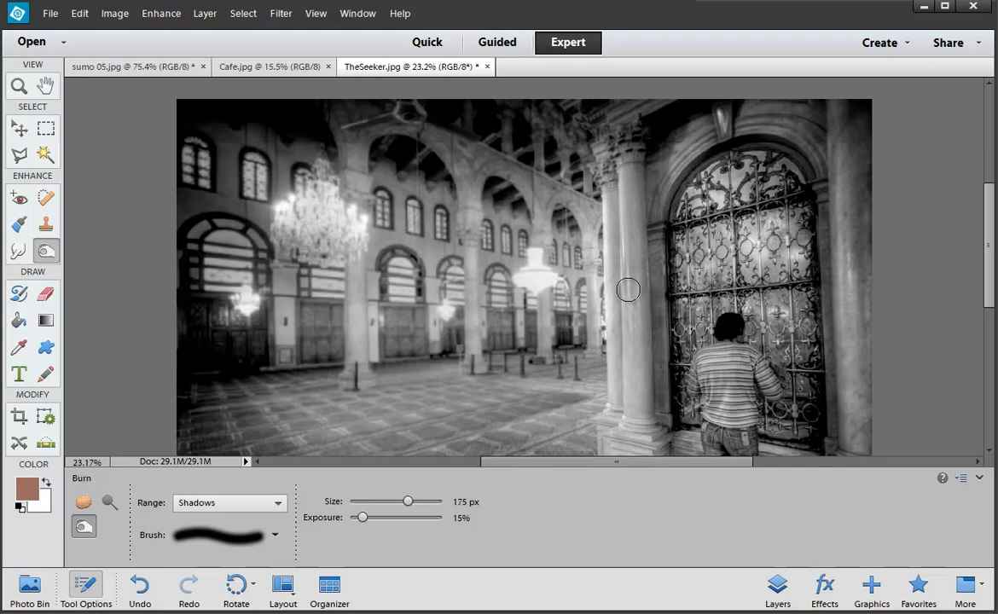
pyautogui.press(']')
pyautogui.press(']')
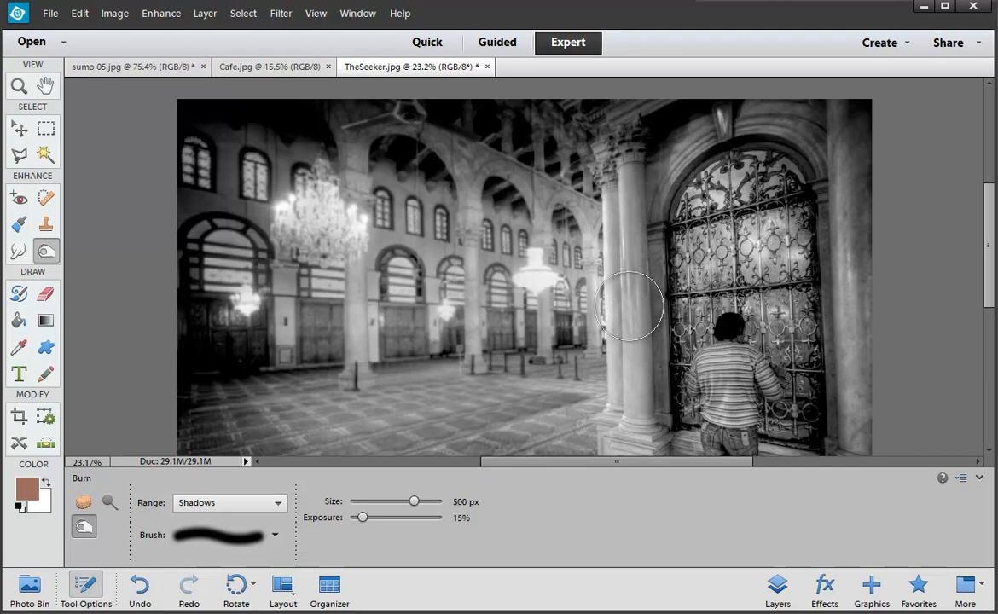
pyautogui.moveTo(633, 440)
pyautogui.mouseDown()
pyautogui.moveTo(620, 137)
pyautogui.moveTo(640, 158)
pyautogui.moveTo(653, 409)
pyautogui.moveTo(654, 359)
pyautogui.moveTo(588, 196)
pyautogui.moveTo(644, 102)
pyautogui.moveTo(751, 107)
pyautogui.moveTo(856, 275)
pyautogui.moveTo(789, 422)
pyautogui.mouseUp()
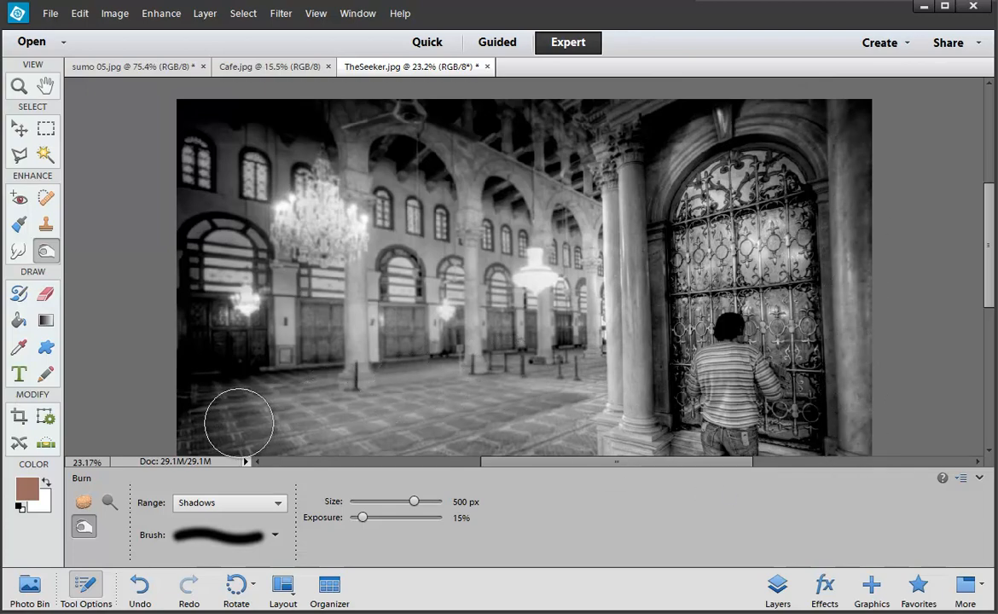
pyautogui.moveTo(239, 421)
pyautogui.mouseDown()
pyautogui.moveTo(333, 415)
pyautogui.moveTo(508, 379)
pyautogui.moveTo(550, 393)
pyautogui.moveTo(387, 432)
pyautogui.mouseUp()
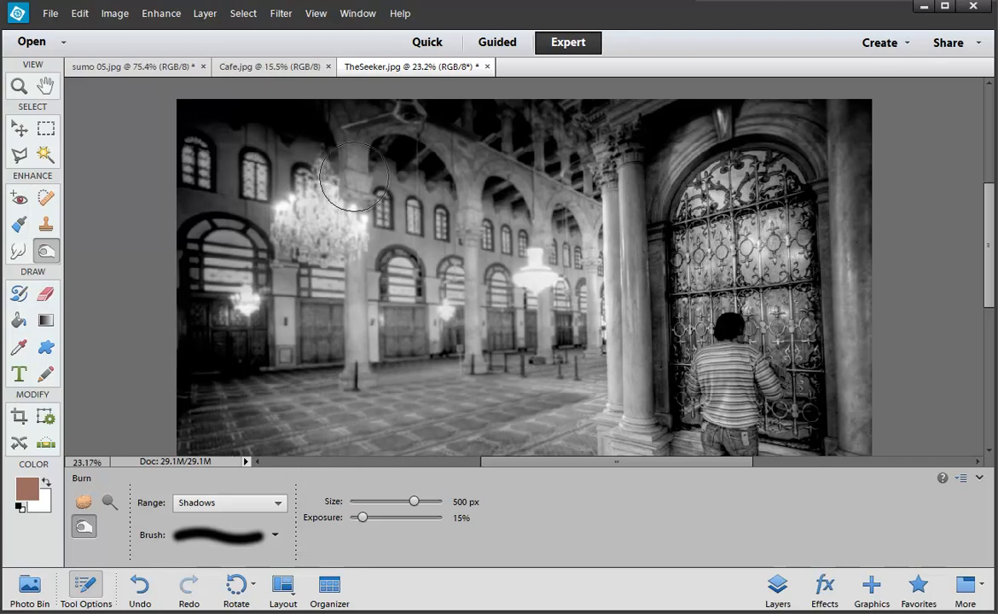
pyautogui.scroll(-1, 342, 145)
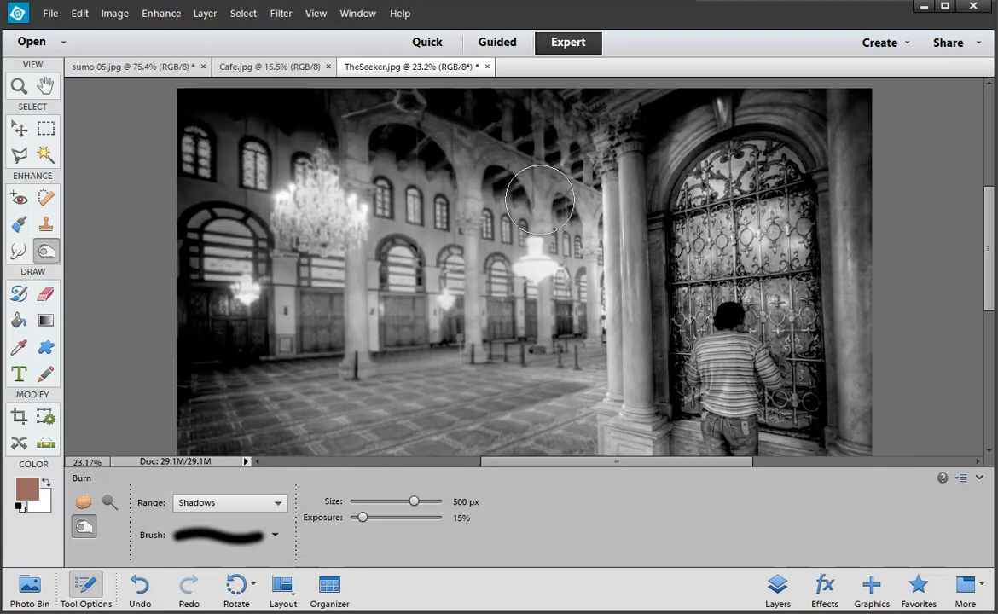
pyautogui.moveTo(541, 200)
pyautogui.mouseDown()
pyautogui.moveTo(475, 206)
pyautogui.moveTo(495, 233)
pyautogui.moveTo(475, 388)
pyautogui.moveTo(567, 388)
pyautogui.moveTo(577, 348)
pyautogui.moveTo(577, 194)
pyautogui.moveTo(562, 204)
pyautogui.moveTo(499, 194)
pyautogui.moveTo(503, 351)
pyautogui.moveTo(365, 418)
pyautogui.mouseUp()
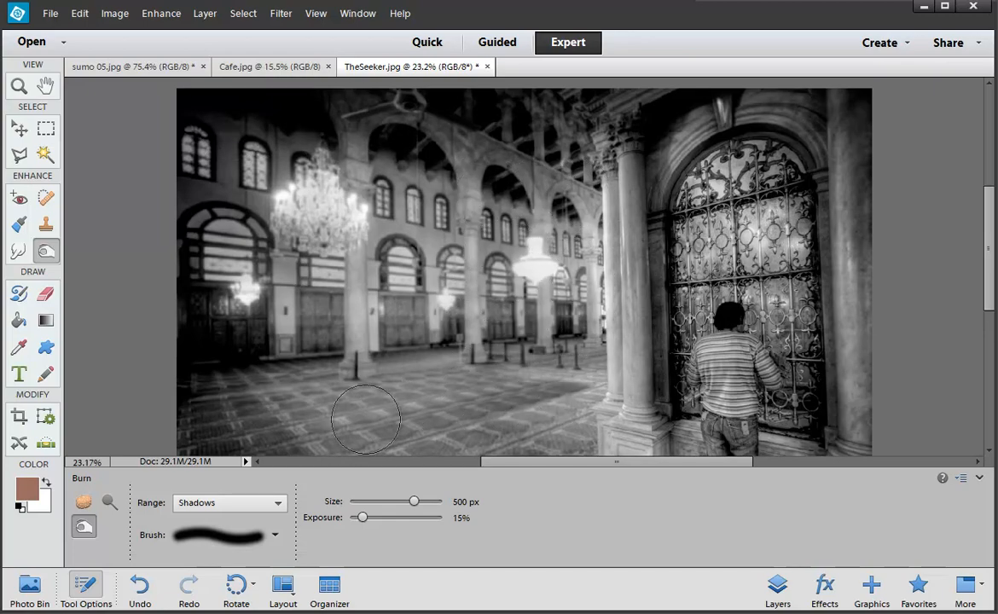
# Step: Dodge the highlights on the marble columns and the arched window's surround with a 500 px brush
pyautogui.click(108, 503)
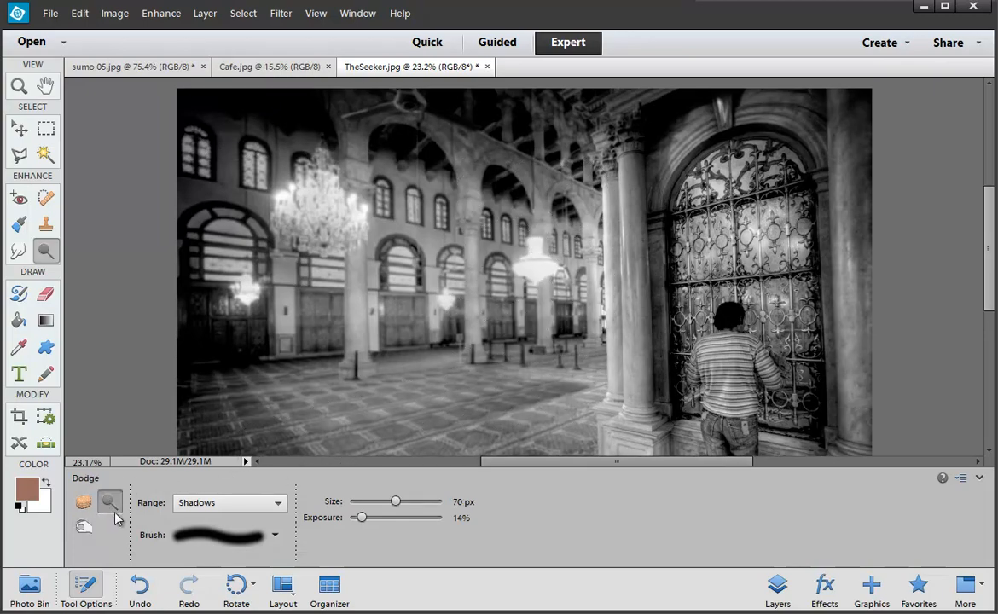
pyautogui.click(183, 503)
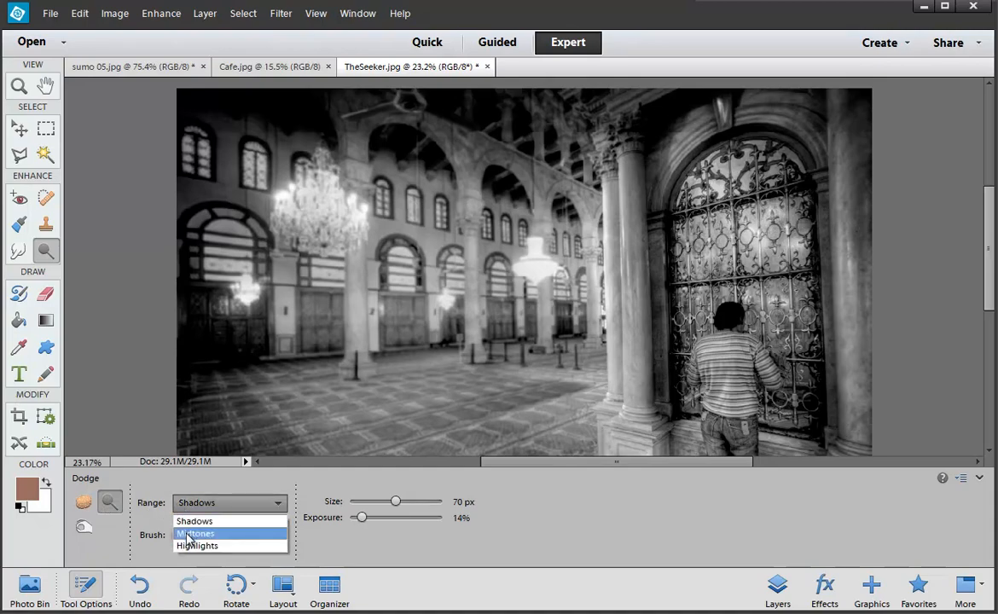
pyautogui.click(195, 547)
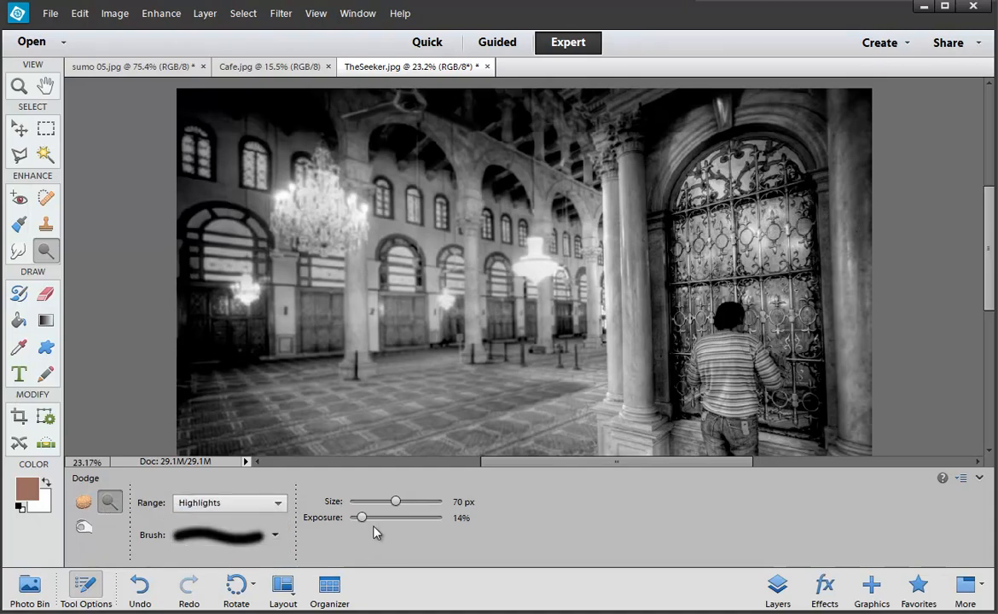
pyautogui.click(86, 586)
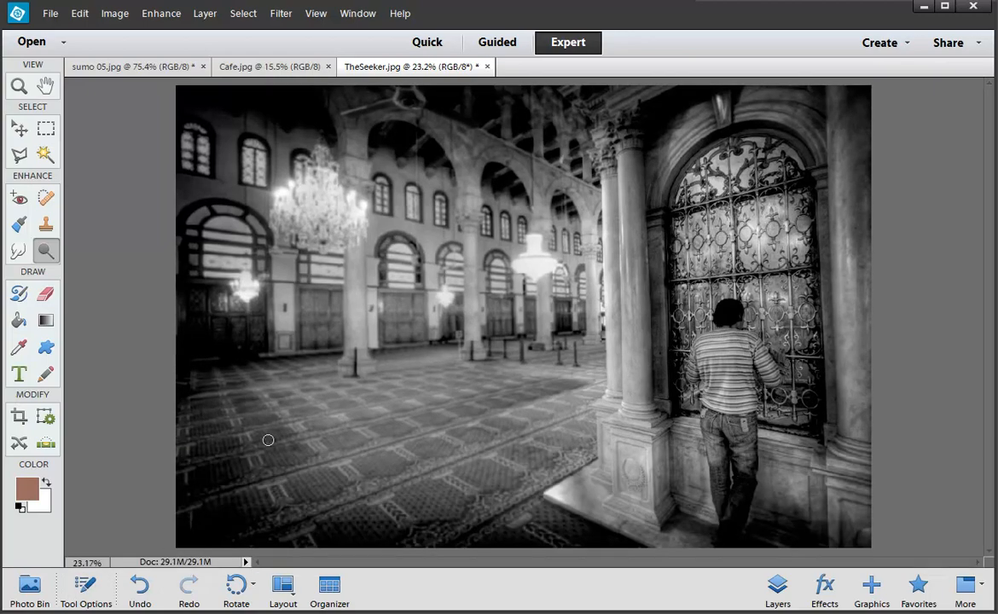
pyautogui.press(']')
pyautogui.press(']')
pyautogui.press(']')
pyautogui.press(']')
pyautogui.press(']')
pyautogui.press(']')
pyautogui.press(']')
pyautogui.press(']')
pyautogui.press(']')
pyautogui.press(']')
pyautogui.press(']')
pyautogui.press(']')
pyautogui.press(']')
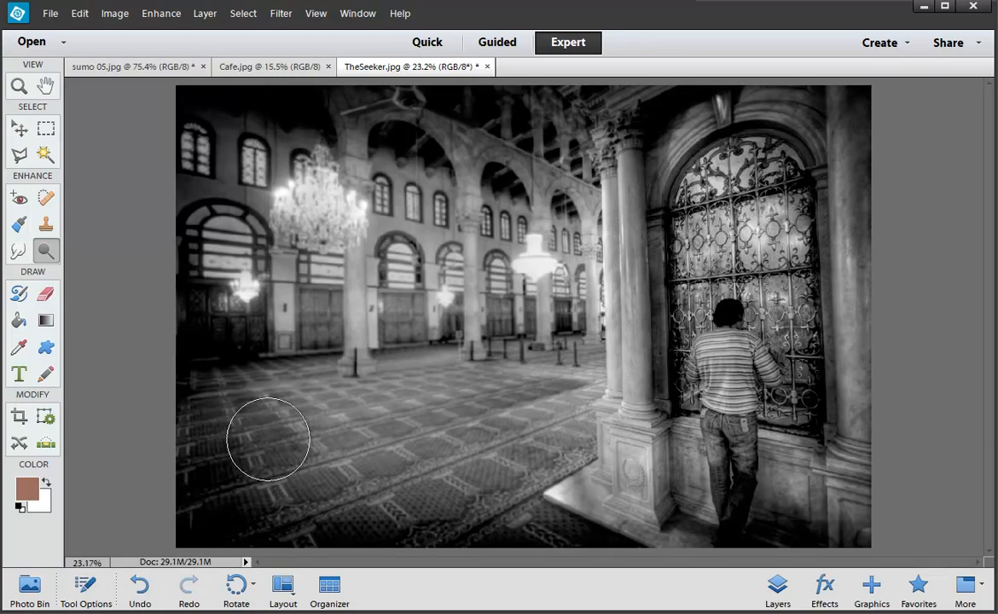
pyautogui.moveTo(578, 489)
pyautogui.mouseDown()
pyautogui.moveTo(615, 493)
pyautogui.moveTo(638, 459)
pyautogui.moveTo(624, 135)
pyautogui.moveTo(647, 442)
pyautogui.moveTo(642, 496)
pyautogui.moveTo(631, 473)
pyautogui.moveTo(641, 419)
pyautogui.moveTo(634, 168)
pyautogui.moveTo(675, 121)
pyautogui.mouseUp()
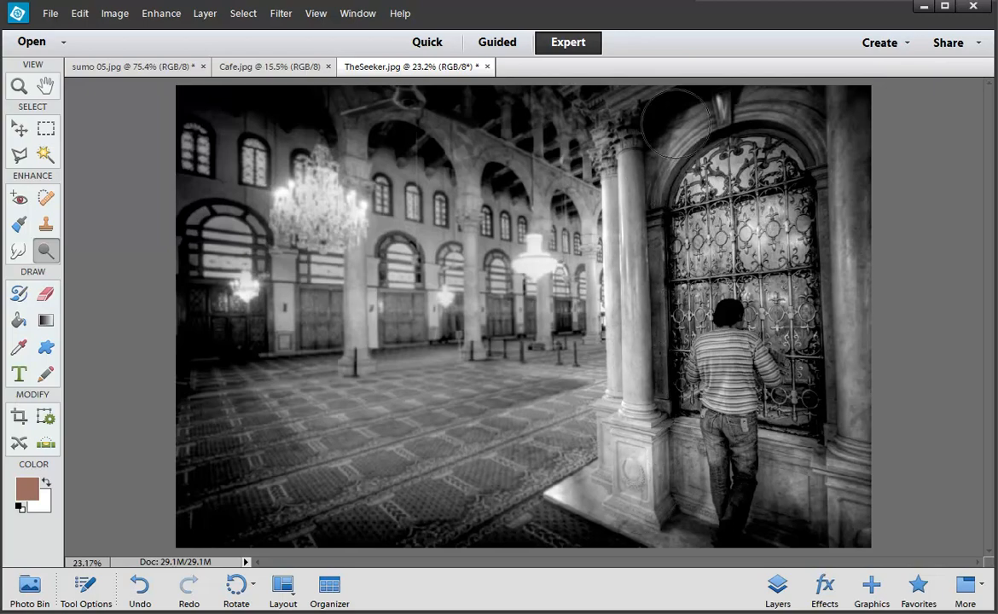
pyautogui.moveTo(853, 337)
pyautogui.mouseDown()
pyautogui.moveTo(853, 422)
pyautogui.moveTo(810, 462)
pyautogui.moveTo(786, 466)
pyautogui.moveTo(776, 524)
pyautogui.moveTo(831, 504)
pyautogui.moveTo(853, 456)
pyautogui.moveTo(848, 303)
pyautogui.moveTo(827, 125)
pyautogui.moveTo(788, 95)
pyautogui.moveTo(744, 103)
pyautogui.moveTo(694, 128)
pyautogui.moveTo(664, 172)
pyautogui.moveTo(671, 442)
pyautogui.moveTo(684, 491)
pyautogui.moveTo(711, 459)
pyautogui.moveTo(718, 384)
pyautogui.moveTo(741, 339)
pyautogui.moveTo(776, 467)
pyautogui.moveTo(798, 481)
pyautogui.moveTo(739, 498)
pyautogui.moveTo(717, 531)
pyautogui.moveTo(686, 504)
pyautogui.moveTo(642, 493)
pyautogui.moveTo(594, 416)
pyautogui.moveTo(591, 388)
pyautogui.moveTo(560, 412)
pyautogui.mouseUp()
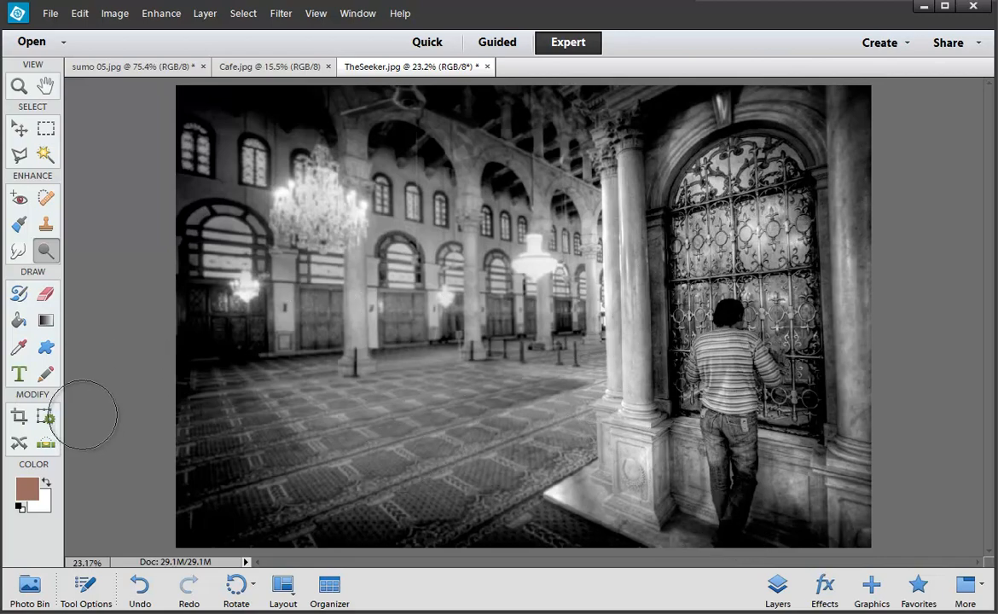
# Step: Burn the midtones of the hall interior and the photo's outer edges with an 1100 px brush
pyautogui.click(46, 251)
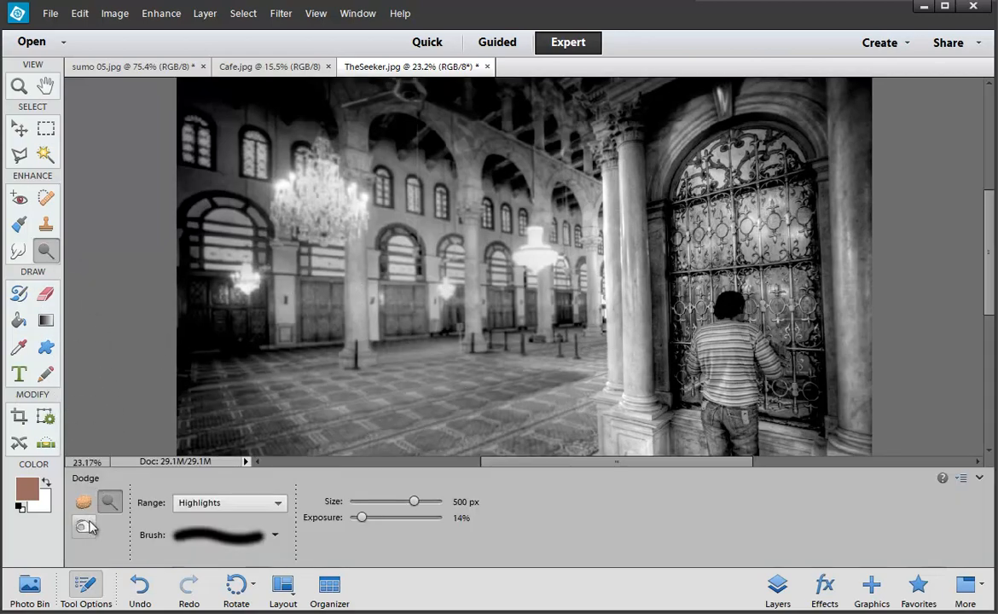
pyautogui.click(85, 527)
pyautogui.click(224, 504)
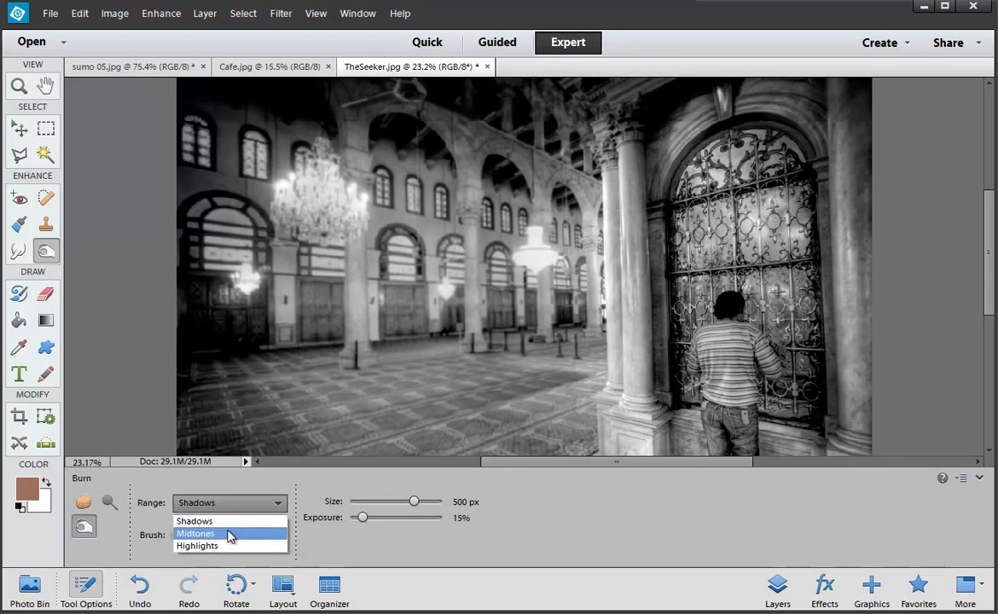
pyautogui.click(228, 534)
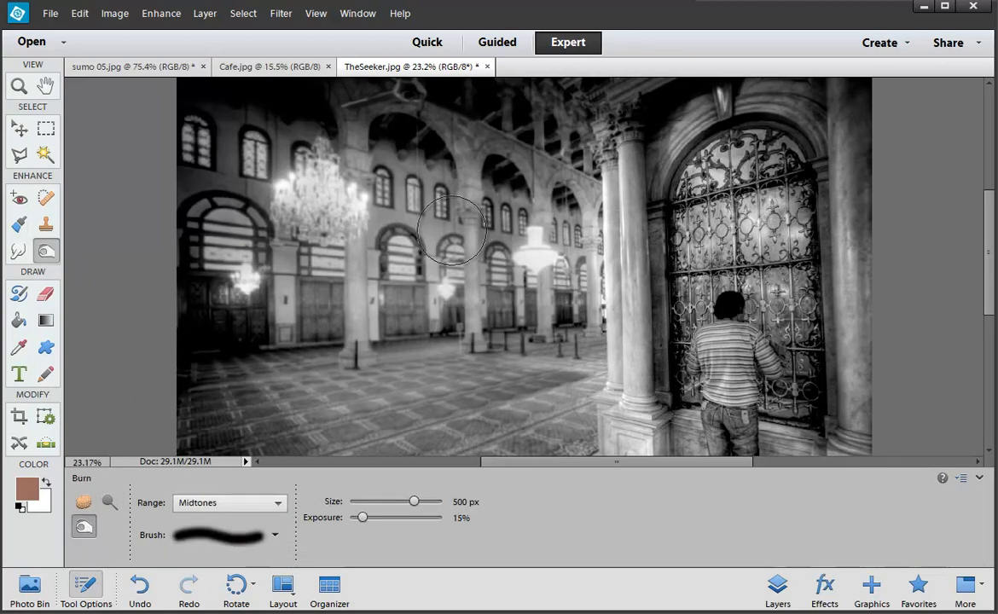
pyautogui.press(']')
pyautogui.press(']')
pyautogui.press(']')
pyautogui.press(']')
pyautogui.press(']')
pyautogui.press(']')
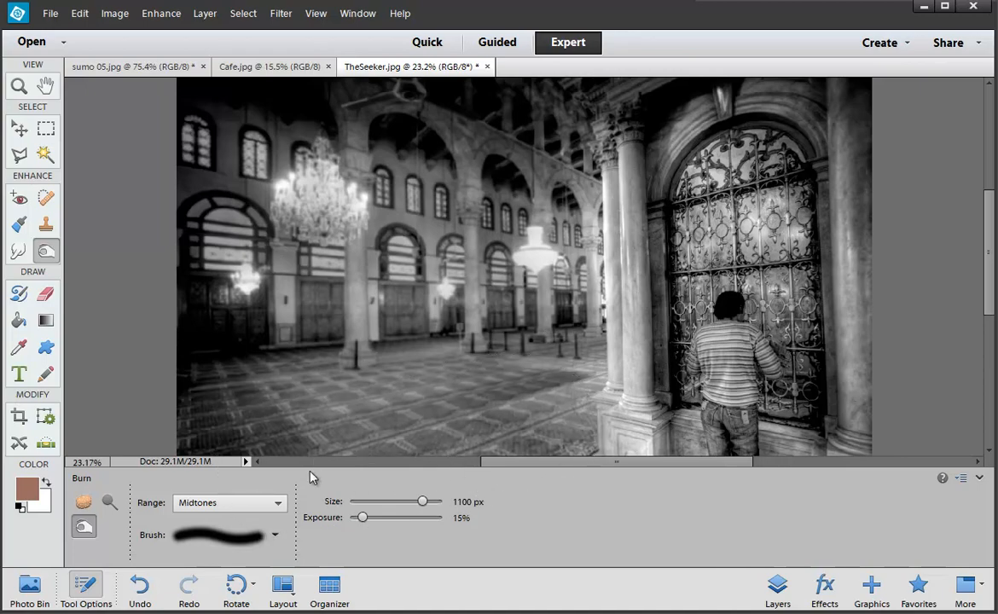
pyautogui.hotkey('ctrl', '-')
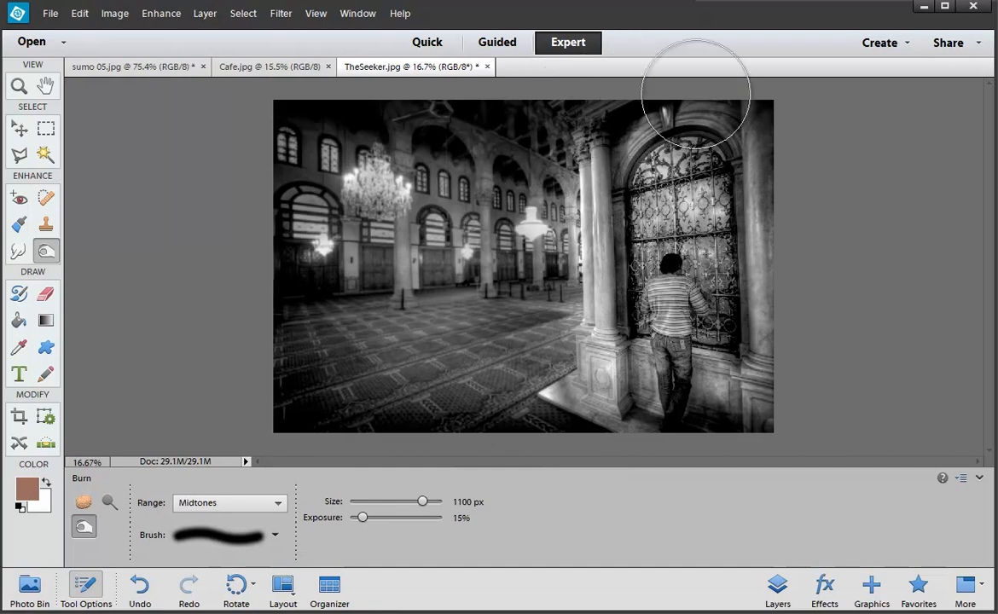
# Step: Dodge the midtones over the columns, the ironwork window and the stonework around the man with the 500 px brush
pyautogui.click(115, 505)
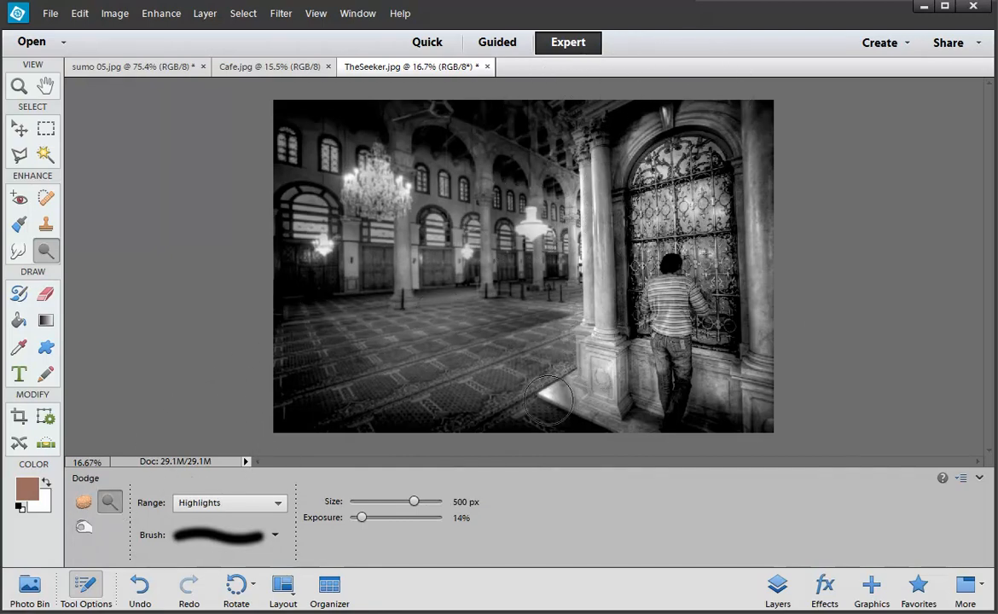
pyautogui.click(256, 504)
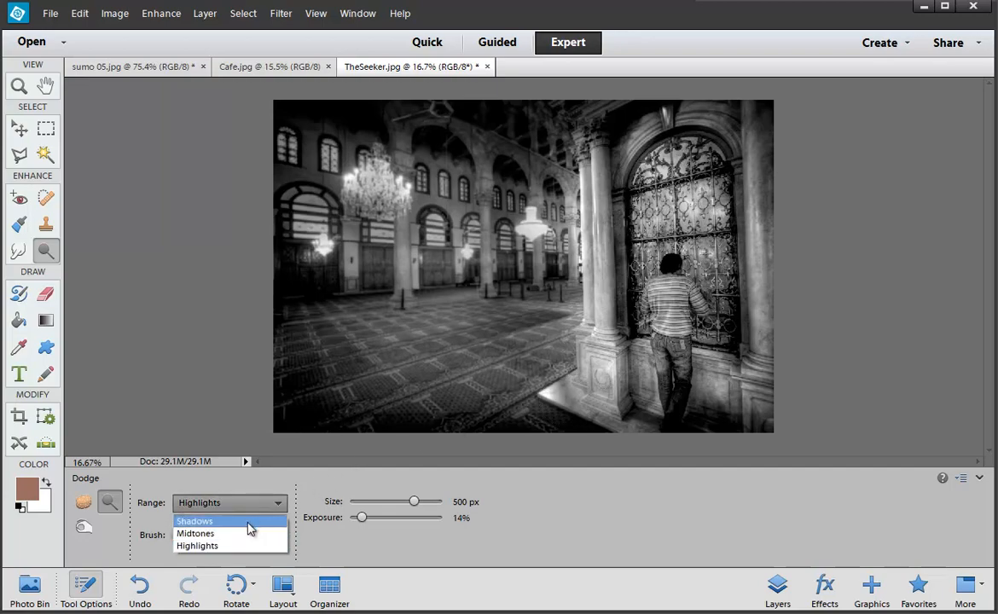
pyautogui.click(247, 533)
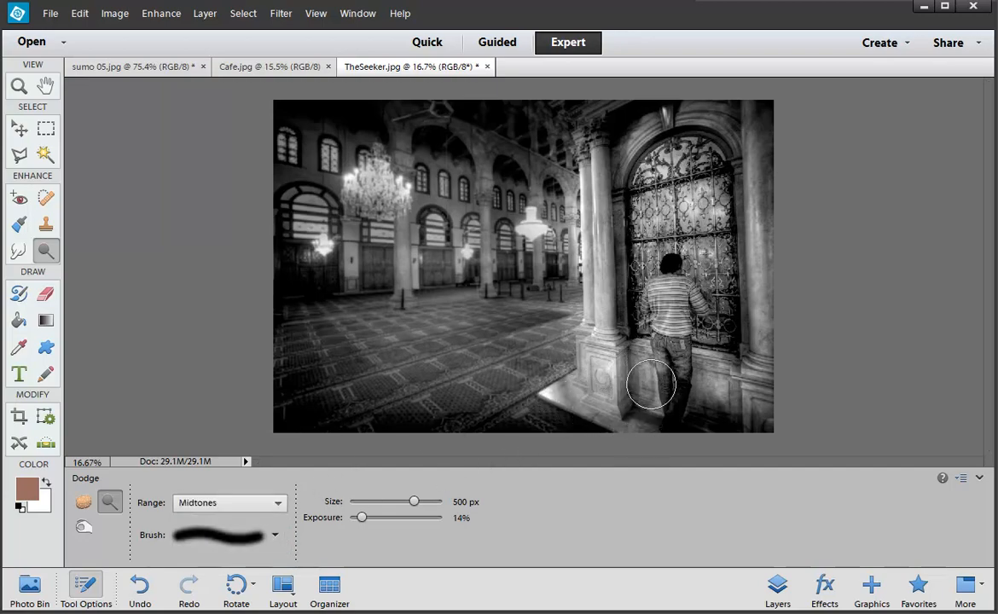
pyautogui.moveTo(651, 384)
pyautogui.mouseDown()
pyautogui.moveTo(718, 376)
pyautogui.moveTo(694, 422)
pyautogui.moveTo(759, 417)
pyautogui.moveTo(773, 384)
pyautogui.moveTo(760, 100)
pyautogui.mouseUp()
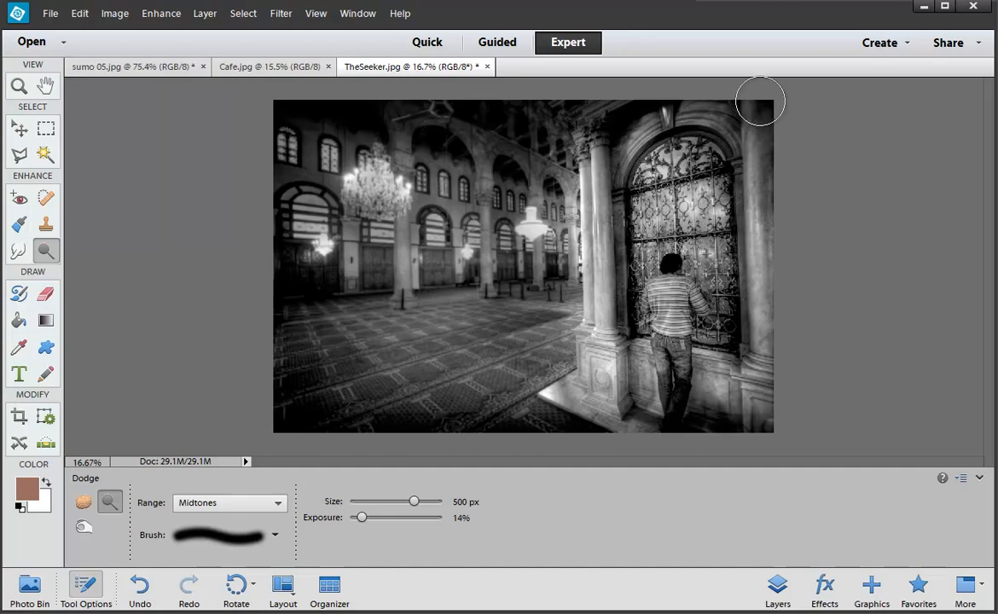
pyautogui.moveTo(624, 119); pyautogui.dragTo(588, 193)
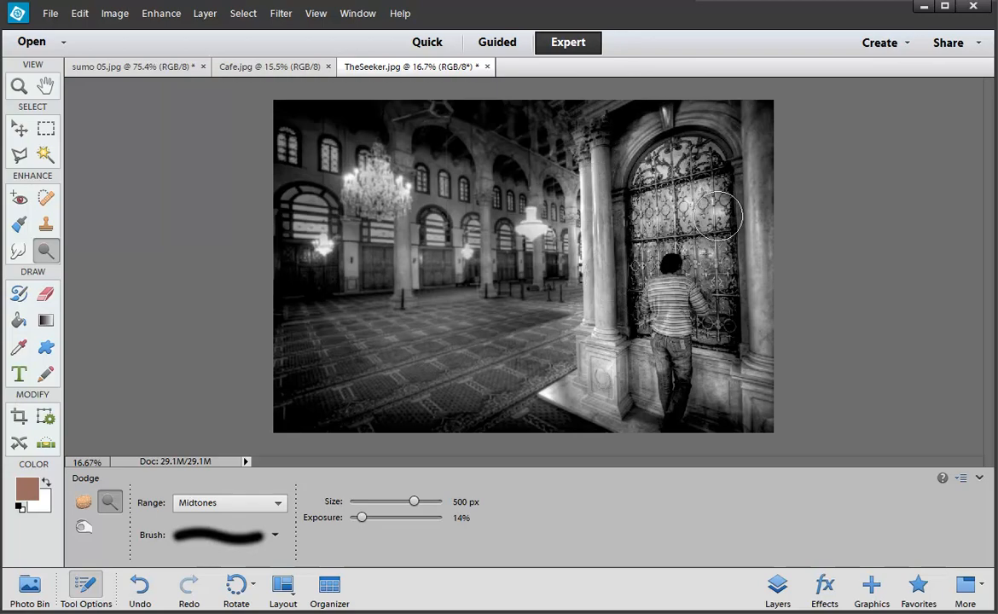
pyautogui.moveTo(718, 217); pyautogui.dragTo(724, 338)
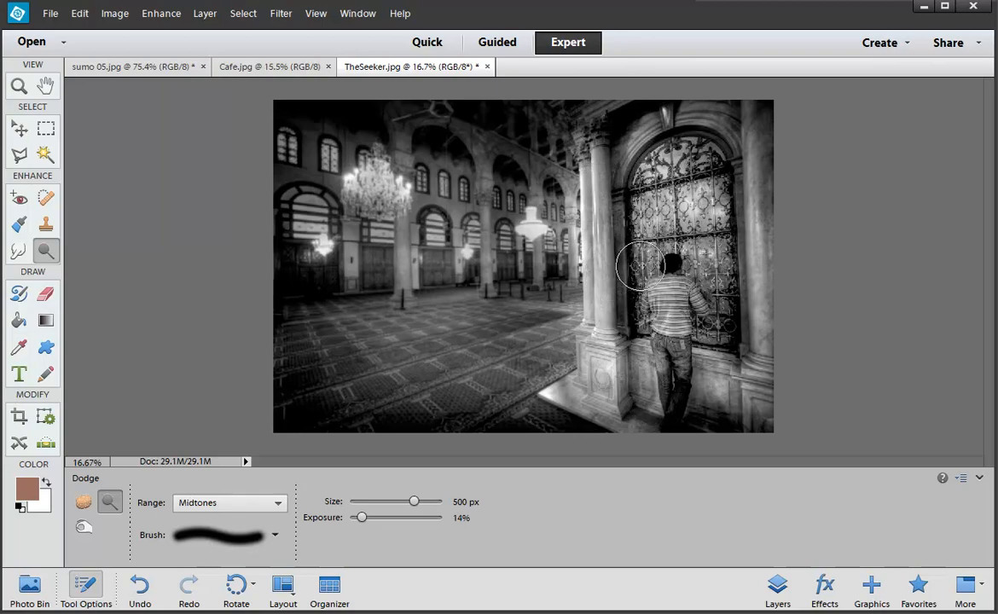
pyautogui.moveTo(641, 266); pyautogui.dragTo(640, 163)
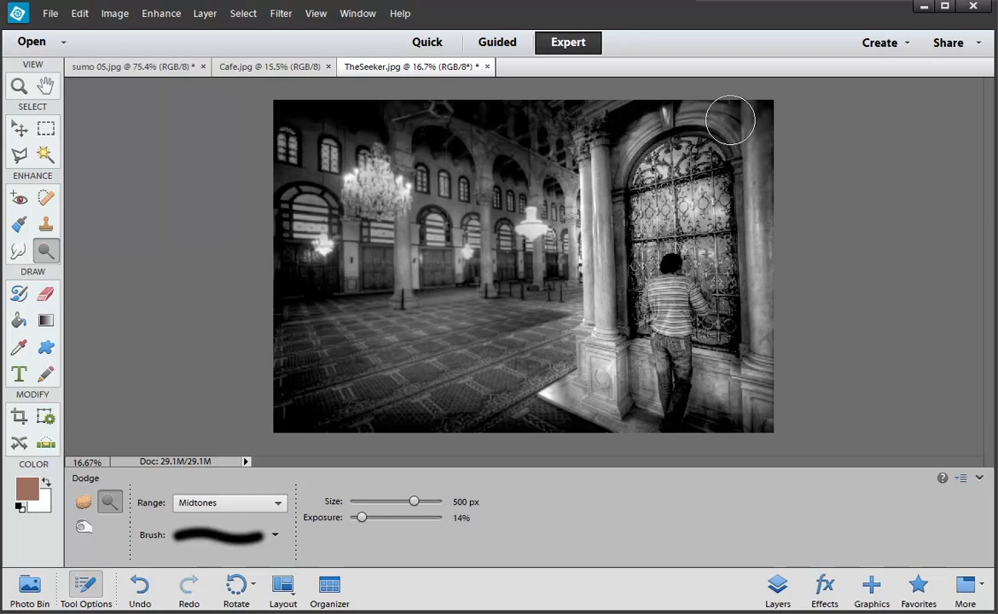
pyautogui.moveTo(719, 104); pyautogui.dragTo(736, 331)
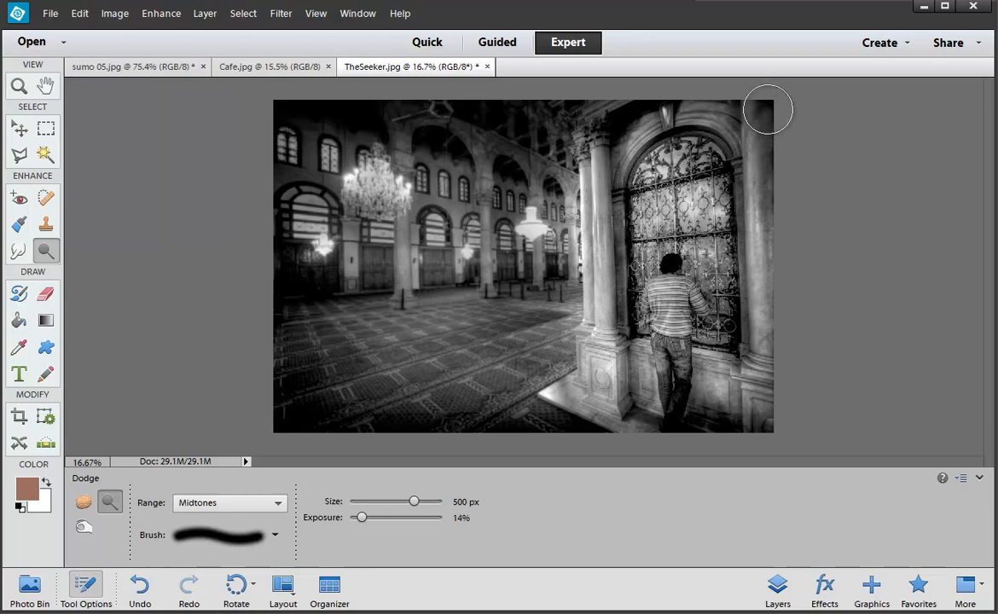
pyautogui.moveTo(743, 169)
pyautogui.mouseDown()
pyautogui.moveTo(745, 219)
pyautogui.moveTo(742, 162)
pyautogui.moveTo(756, 415)
pyautogui.mouseUp()
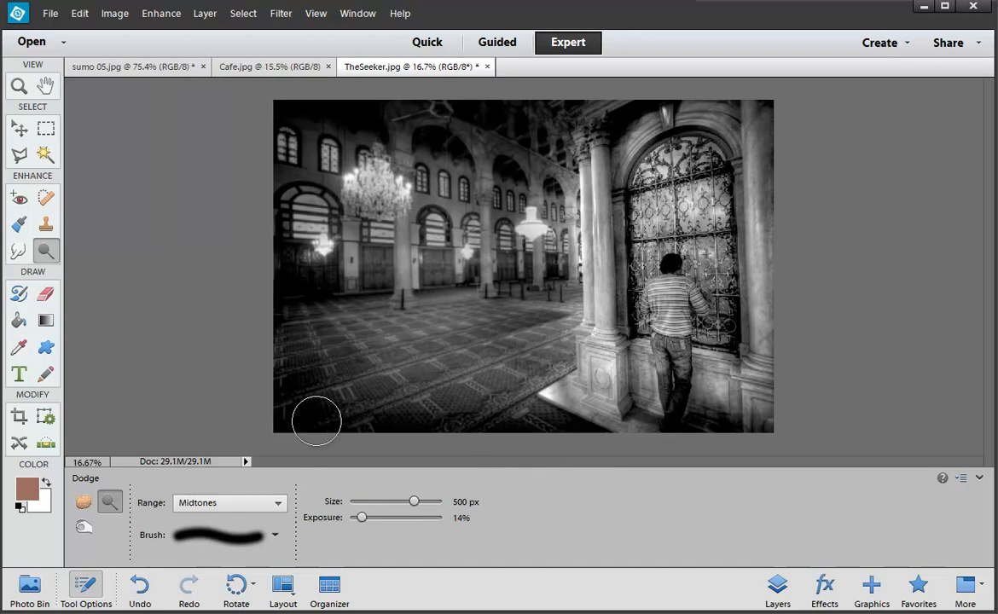
# Step: Switch to Cafe.jpg and set up the Sponge tool in Desaturate mode with a 600 px brush and 60% flow
pyautogui.click(247, 67)
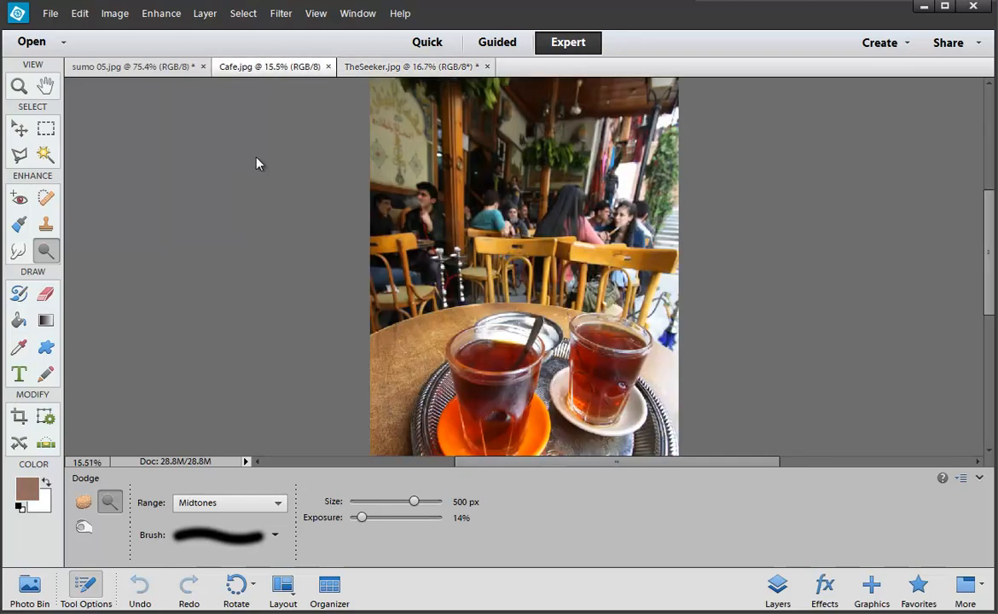
pyautogui.click(84, 505)
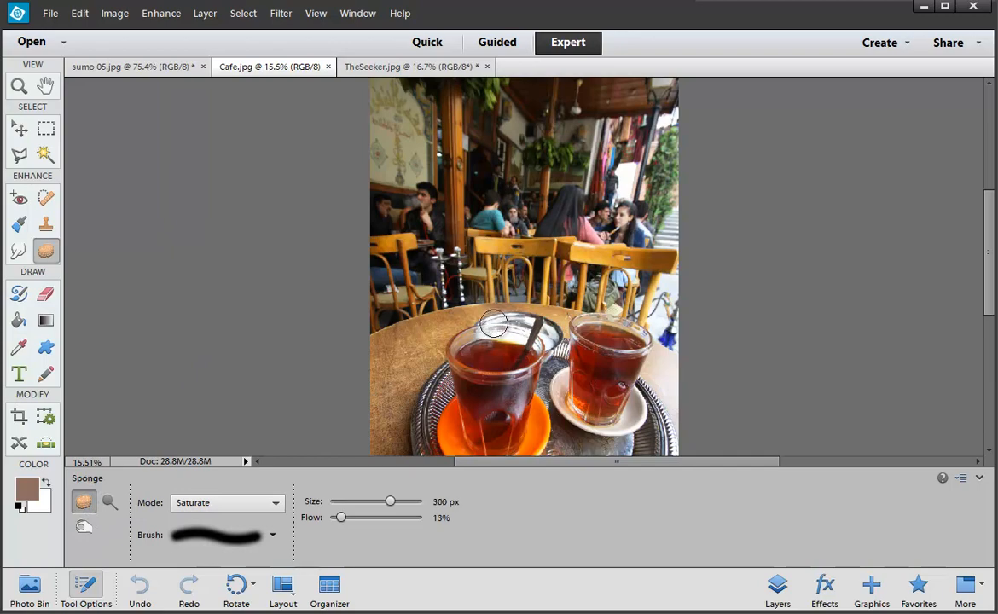
pyautogui.press(']')
pyautogui.press(']')
pyautogui.press(']')
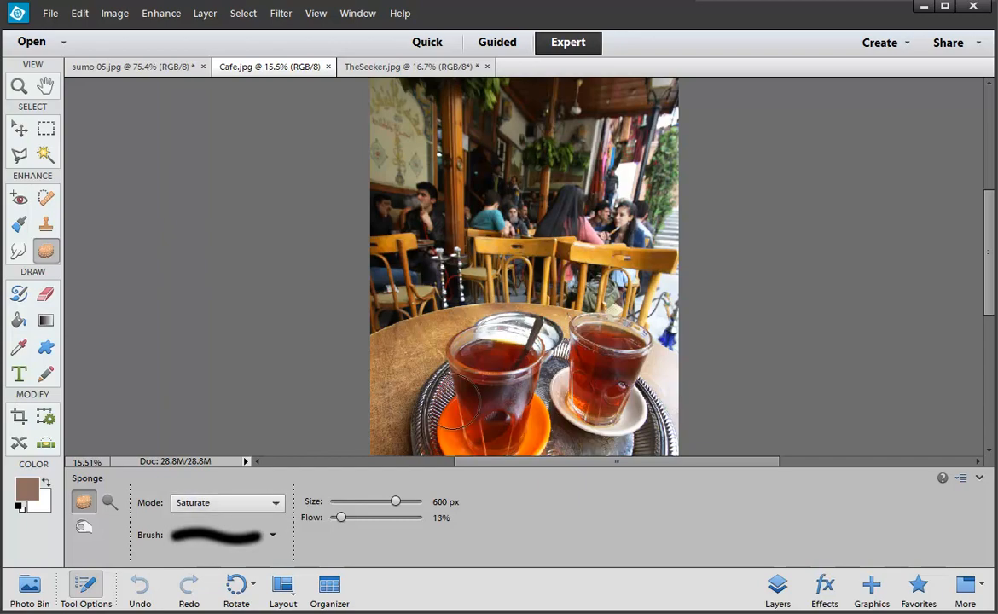
pyautogui.click(269, 504)
pyautogui.click(259, 520)
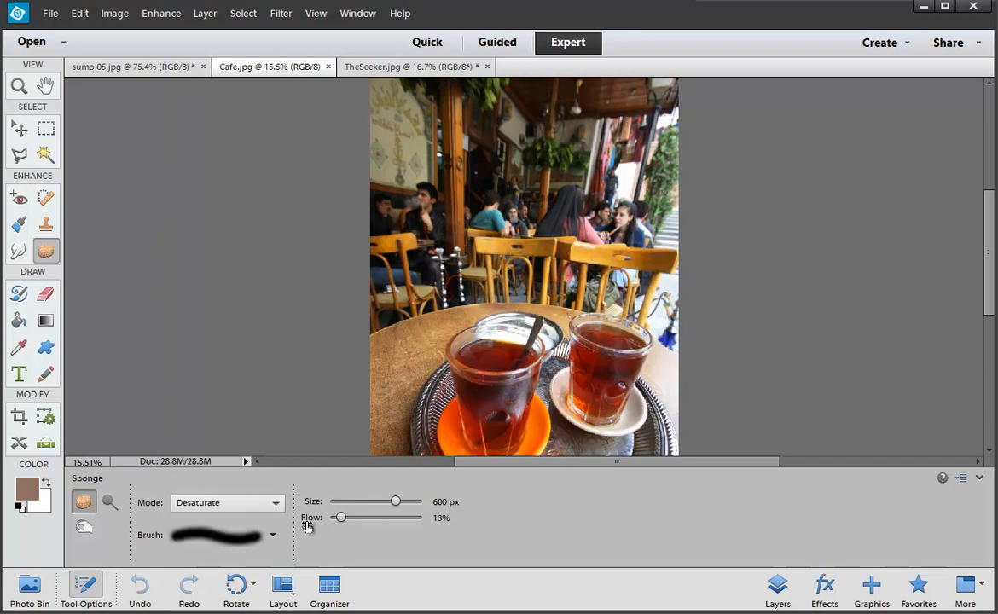
pyautogui.moveTo(355, 519); pyautogui.dragTo(358, 518)
# Step: Desaturate the café background behind the table, covering the walls, people, chairs and plants, enlarging the brush to 1000 px
pyautogui.click(388, 214)
pyautogui.press(']')
pyautogui.press(']')
pyautogui.press(']')
pyautogui.press(']')
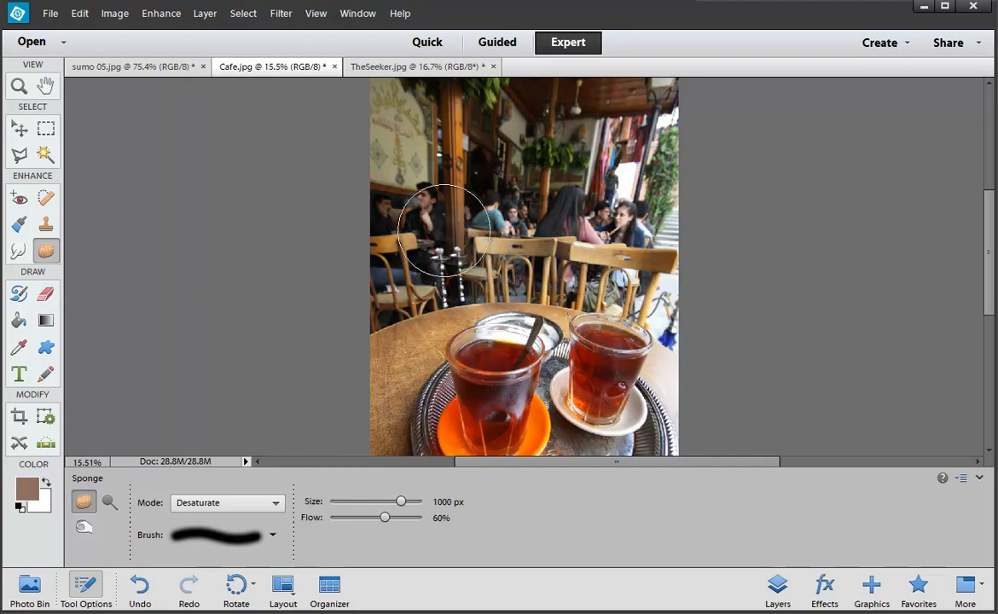
pyautogui.moveTo(444, 230)
pyautogui.mouseDown()
pyautogui.moveTo(401, 183)
pyautogui.moveTo(397, 145)
pyautogui.moveTo(393, 170)
pyautogui.moveTo(397, 113)
pyautogui.mouseUp()
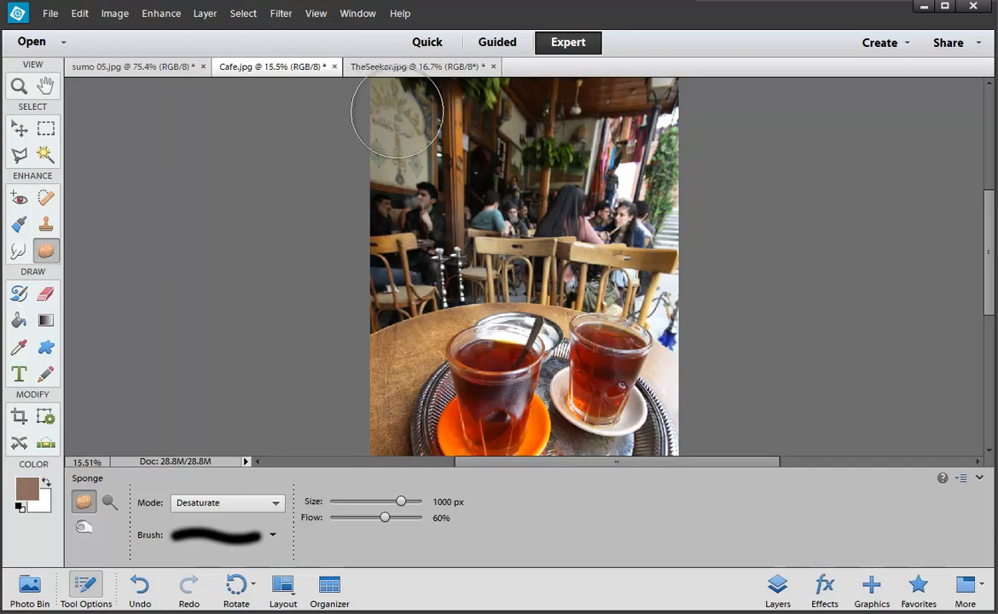
pyautogui.scroll(-1, 492, 140)
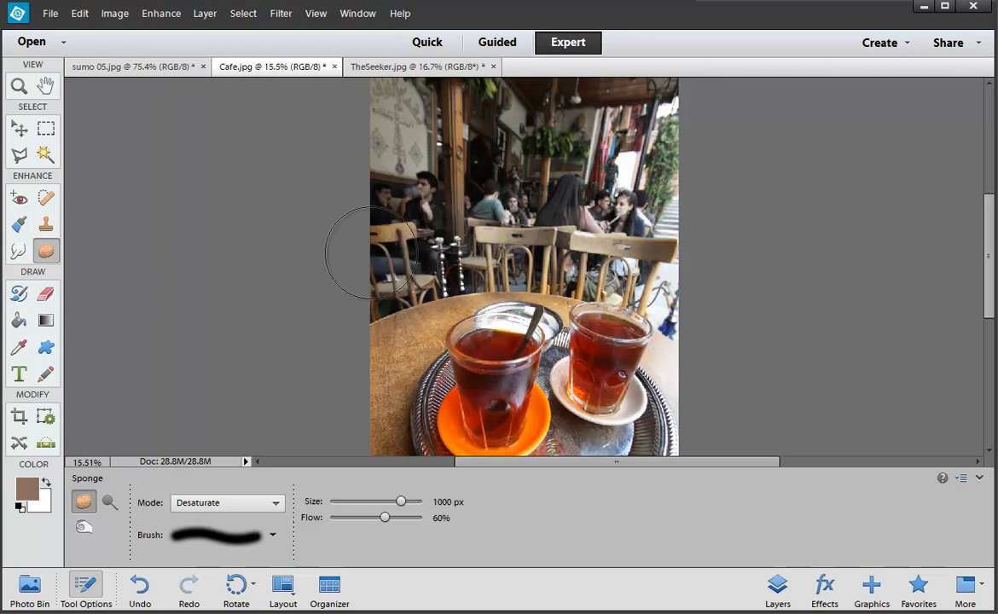
pyautogui.scroll(-2, 361, 201)
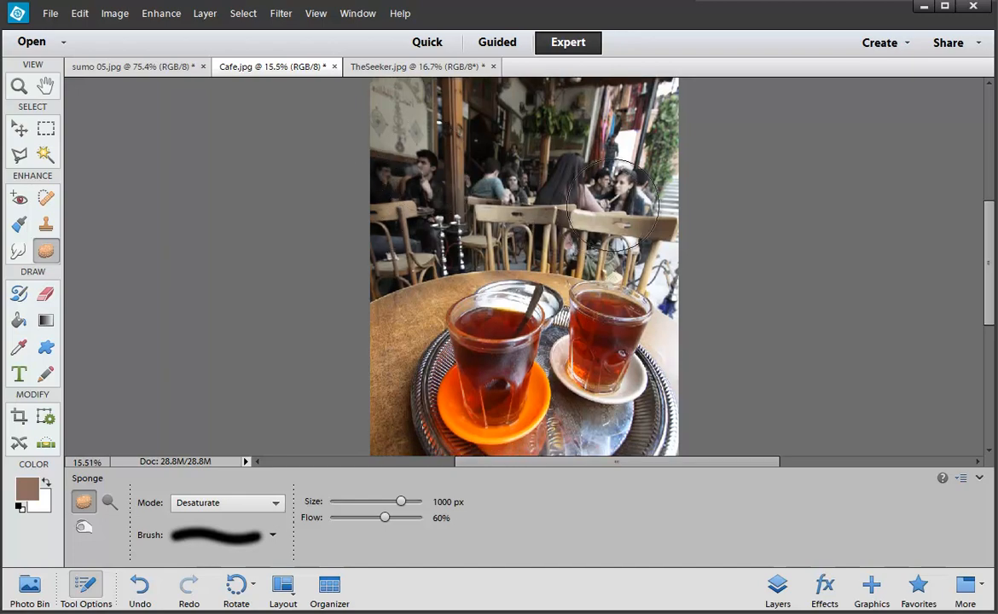
pyautogui.scroll(5, 689, 220)
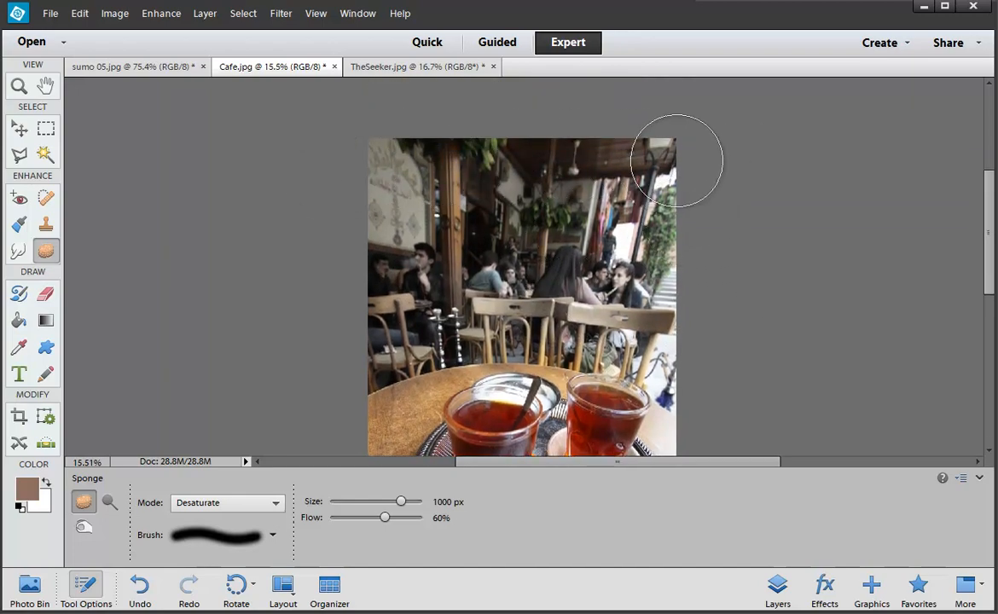
pyautogui.scroll(-9, 572, 248)
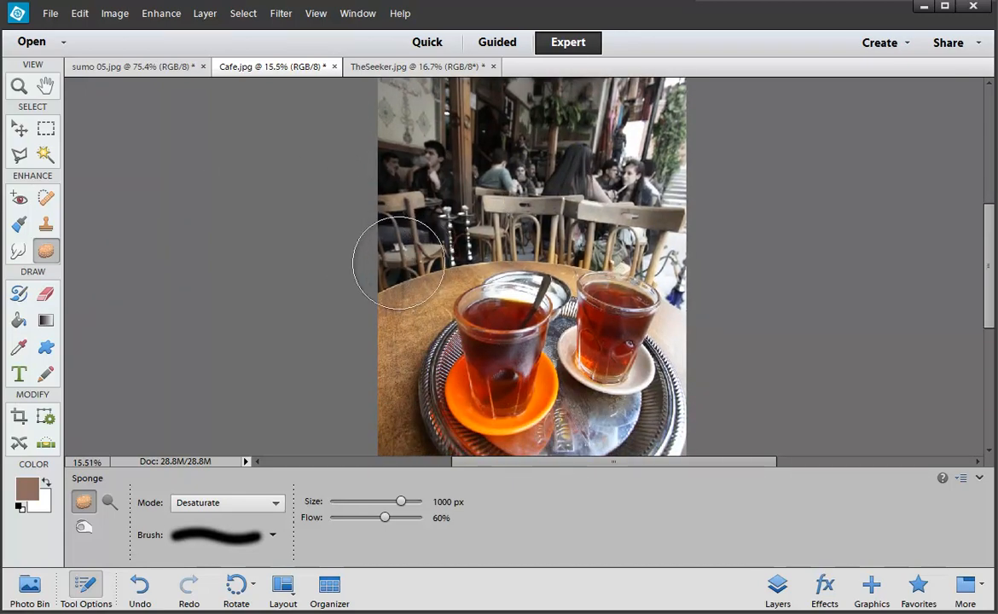
# Step: Desaturate the chairs and background along the table's far edge with a 400 px brush, and hide the tool options
pyautogui.press('[')
pyautogui.press('[')
pyautogui.press('[')
pyautogui.press('[')
pyautogui.press('[')
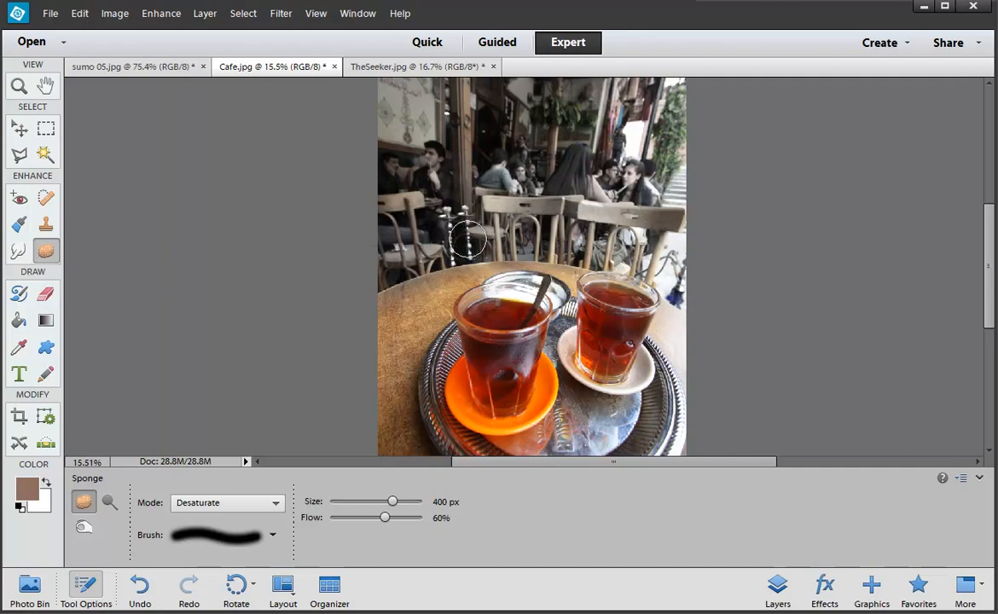
pyautogui.moveTo(468, 240); pyautogui.dragTo(440, 256)
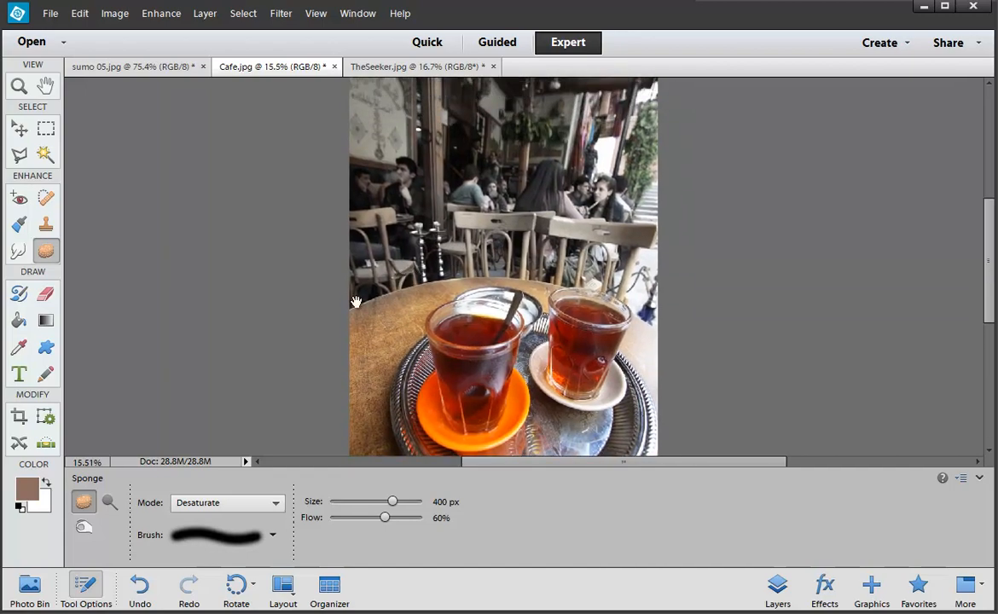
pyautogui.click(79, 584)
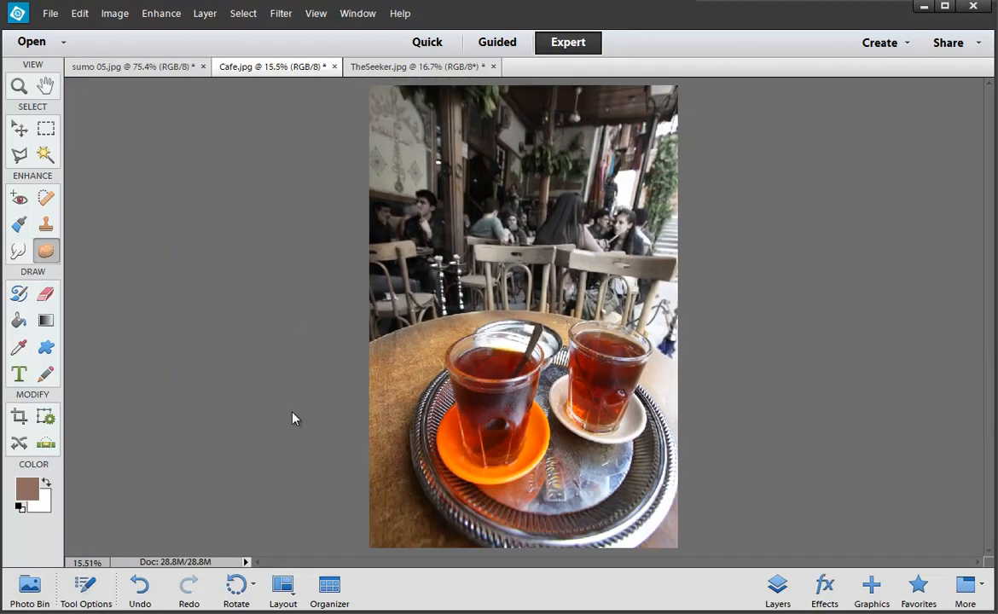